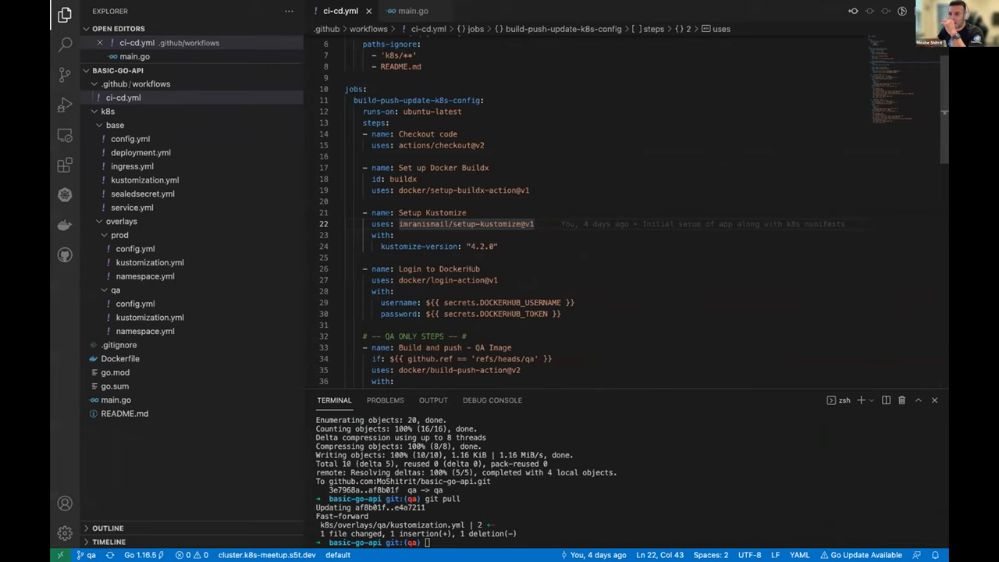
key("ctrl+Up")
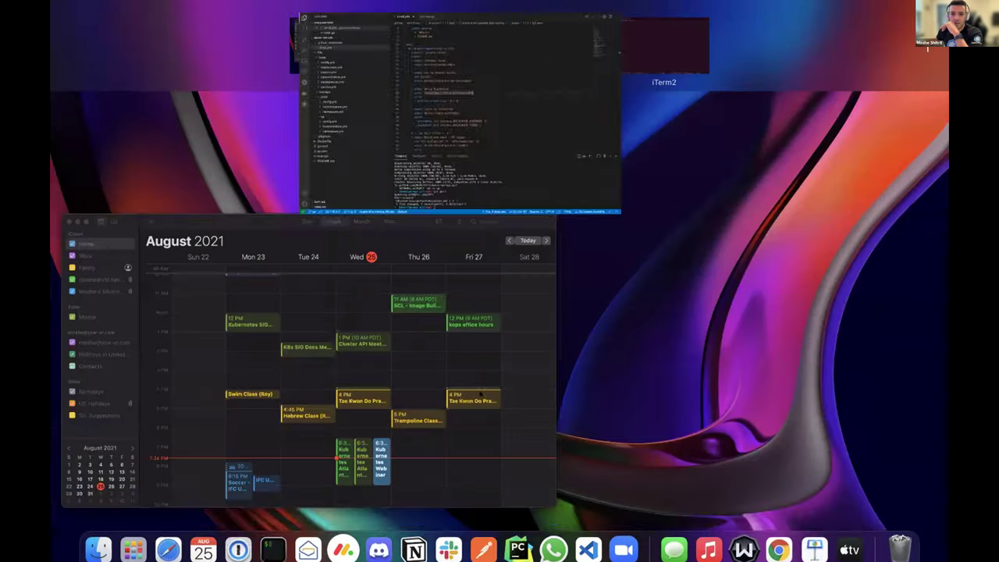
left_click(503, 264)
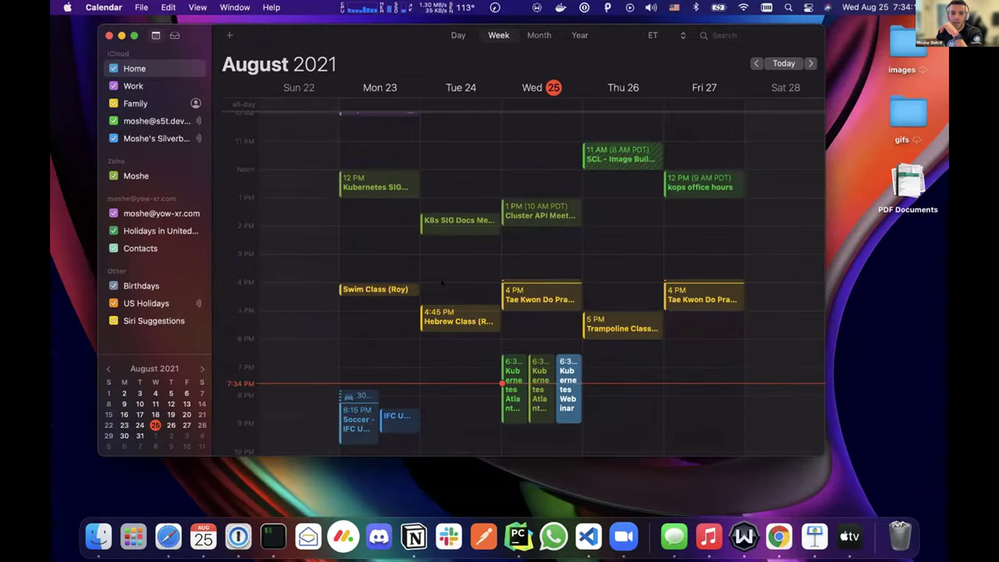
key("ctrl+Right")
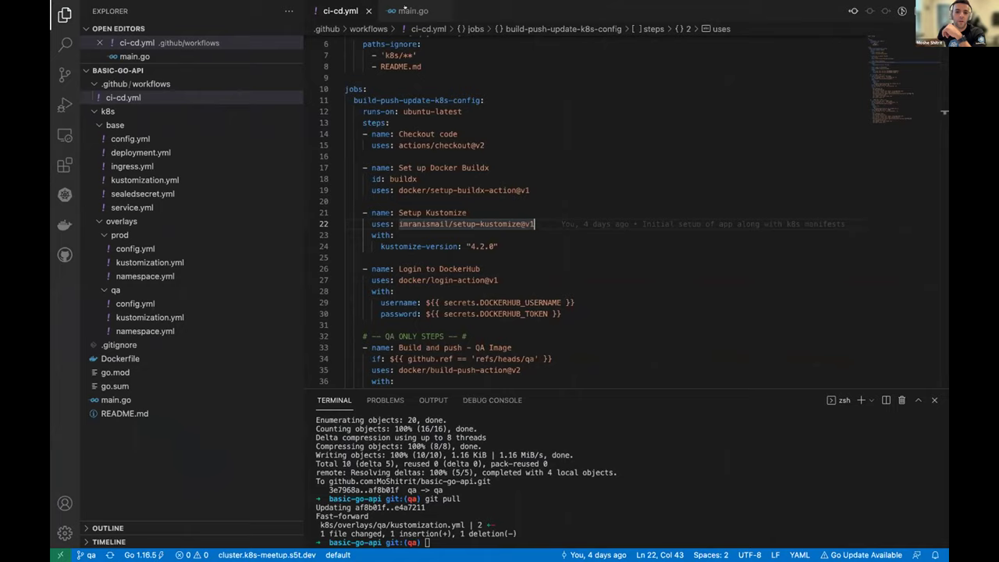
Review the "/version" route in main.go, and switch to Safari to reload the QA deployment's version page.
left_click(404, 9)
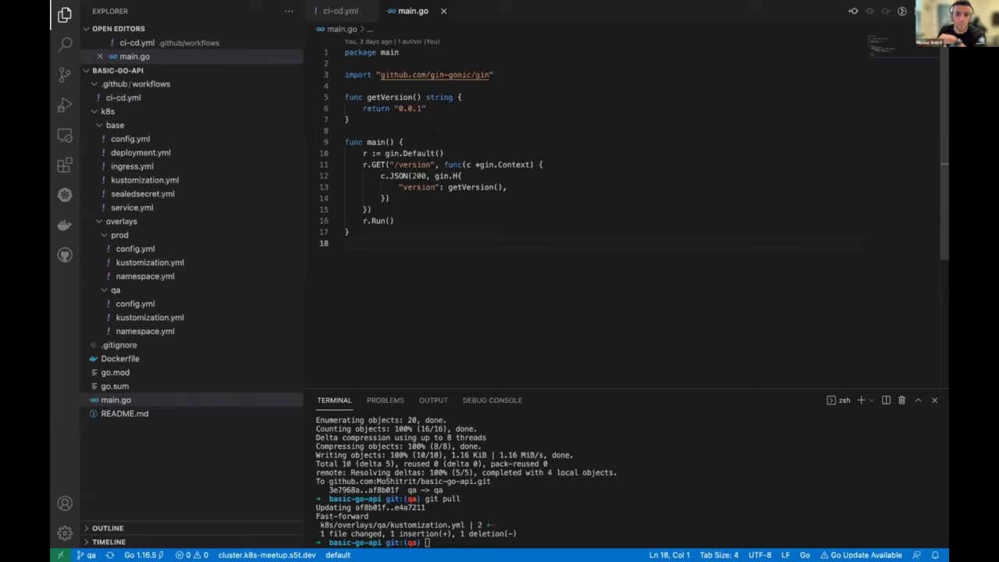
left_click_drag(388, 164, 503, 164)
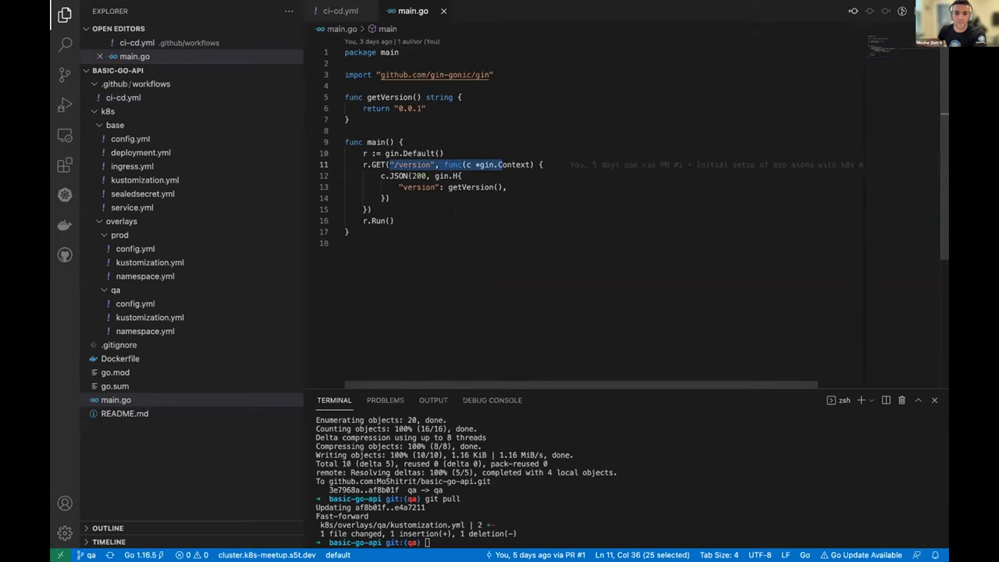
key("ctrl+Right")
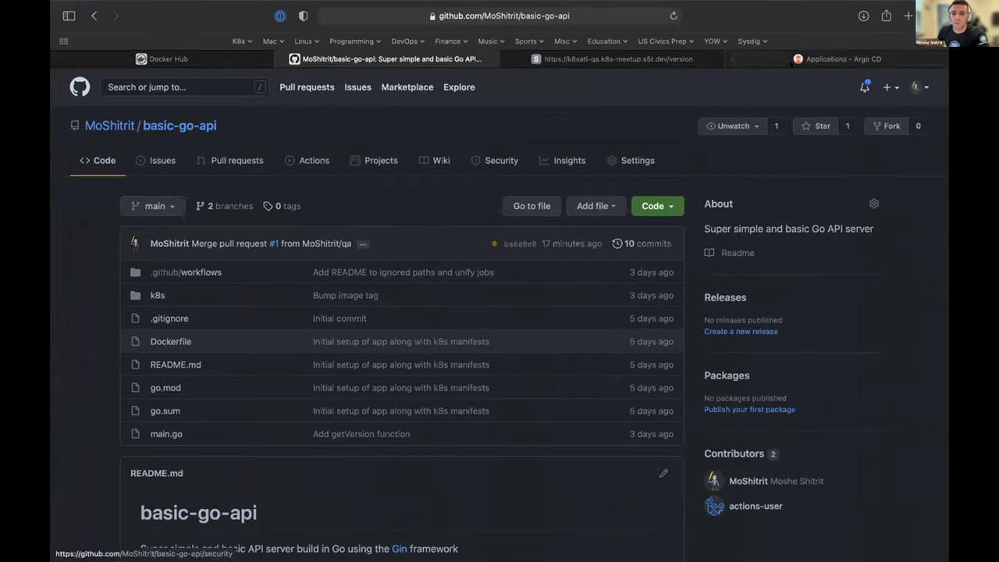
left_click(622, 55)
key("super+r")
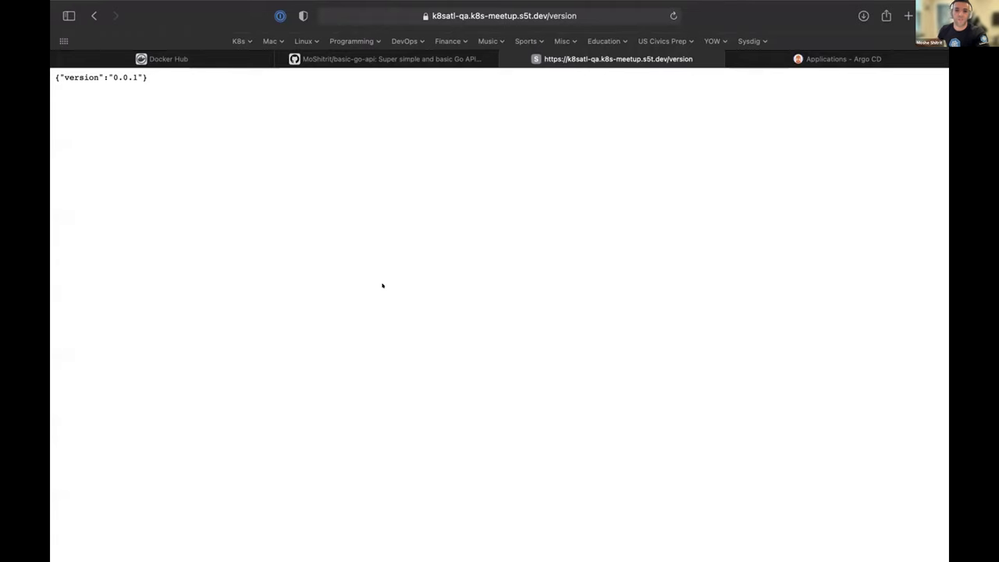
key("ctrl+Left")
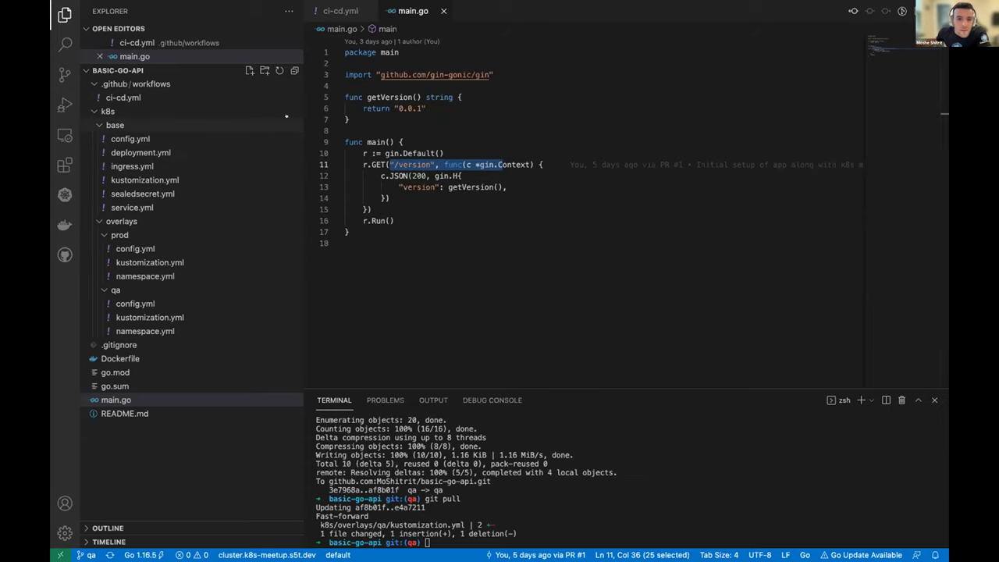
key("super+Tab")
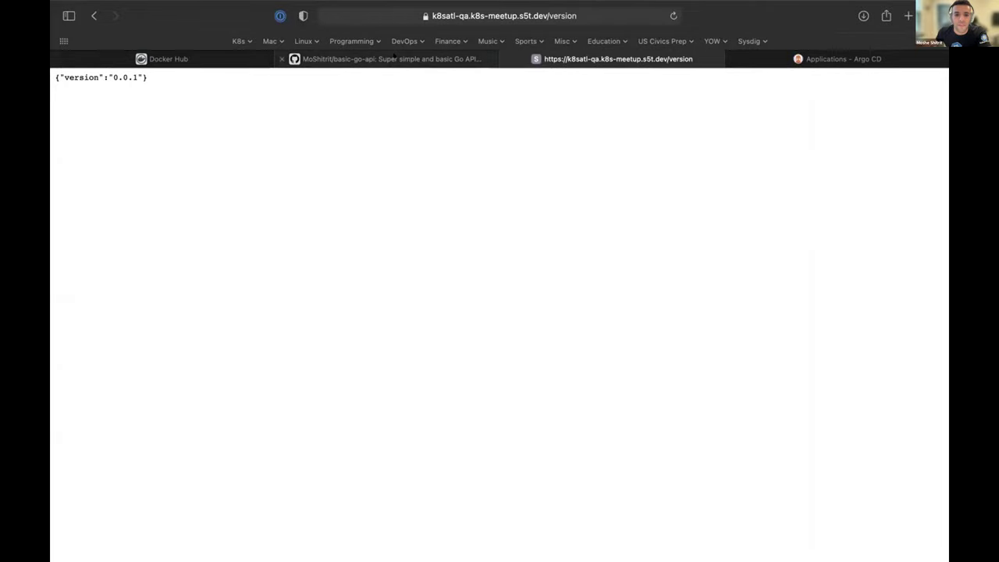
Open the k8s/base folder of the basic-go-api repository on GitHub.
left_click(351, 58)
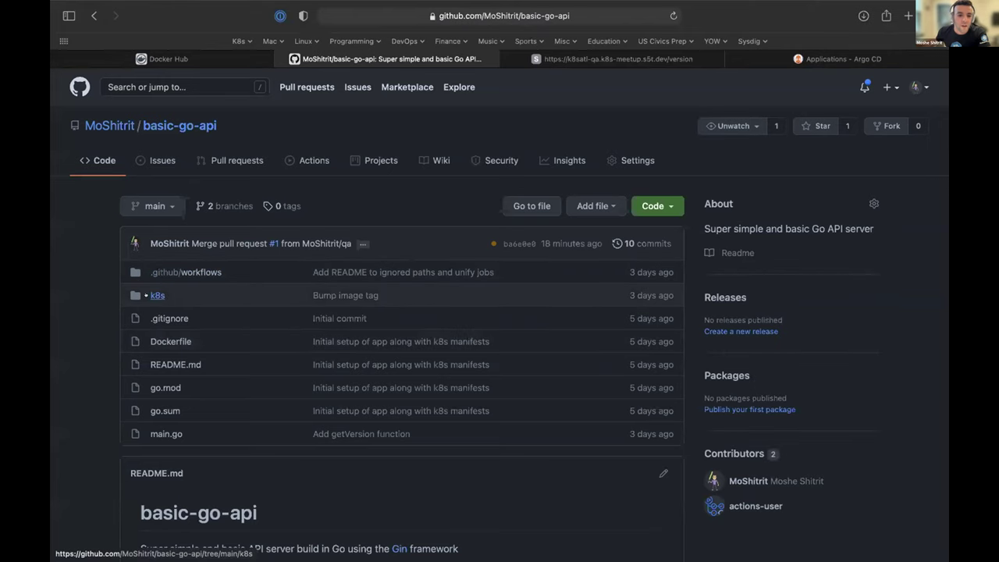
scroll(169, 257, "down", 2)
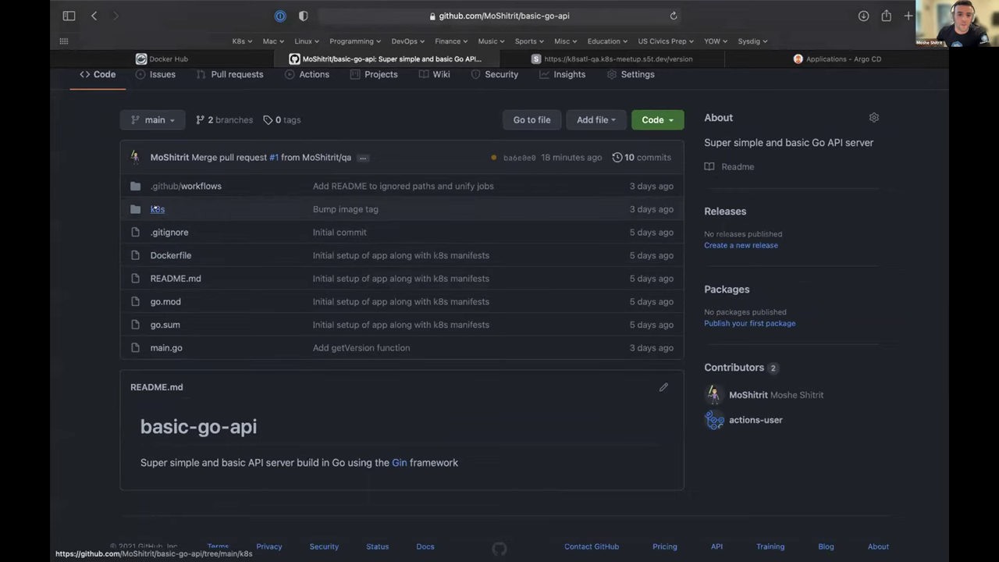
left_click(155, 208)
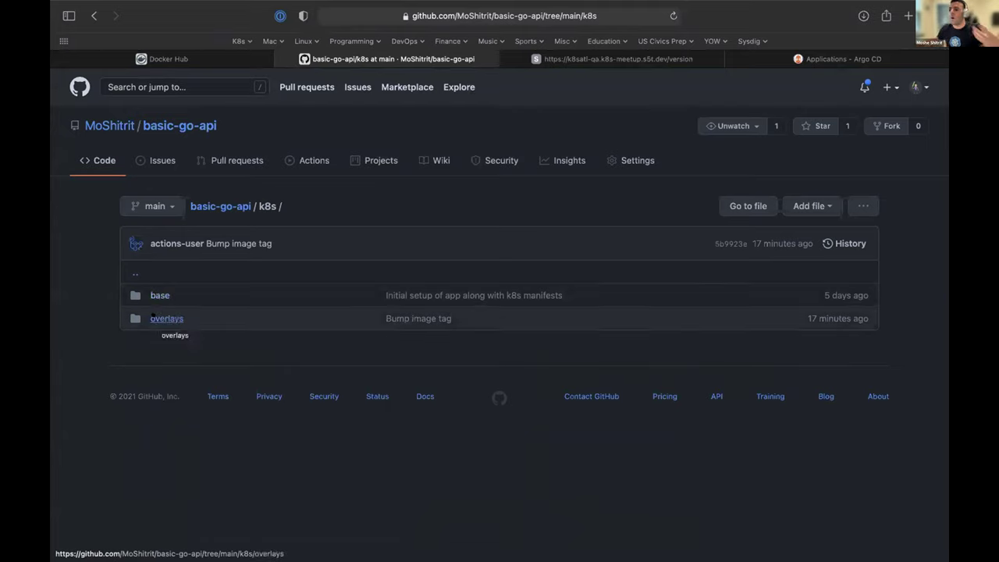
left_click(159, 295)
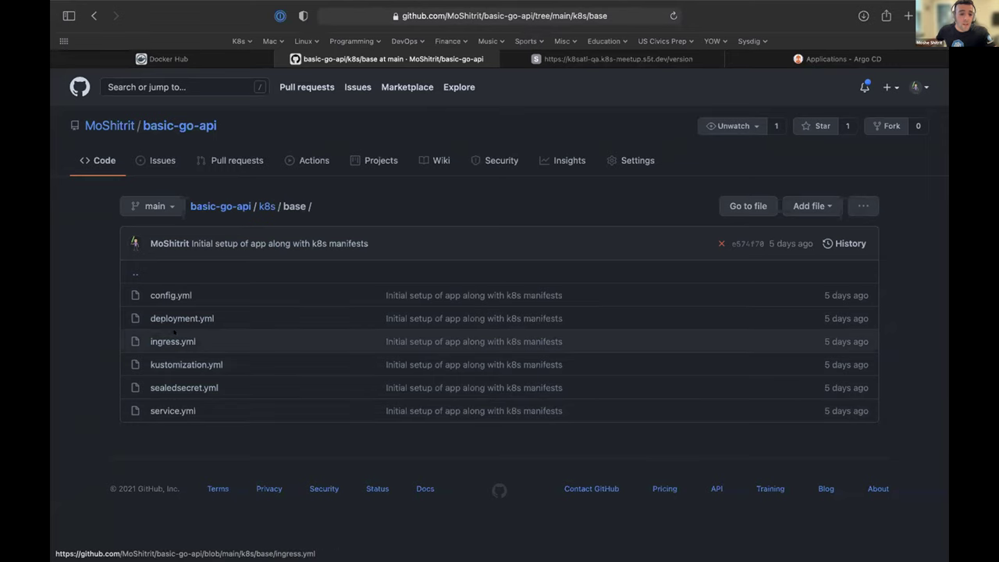
Examine the resources list and the commonLabels section in the base folder's kustomization.yml.
left_click(176, 357)
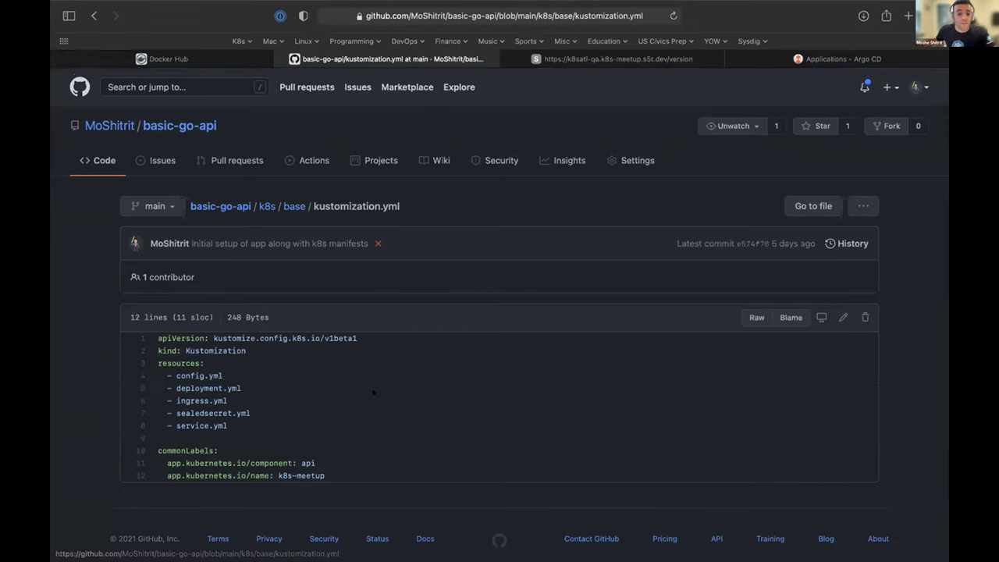
scroll(264, 353, "down", 1)
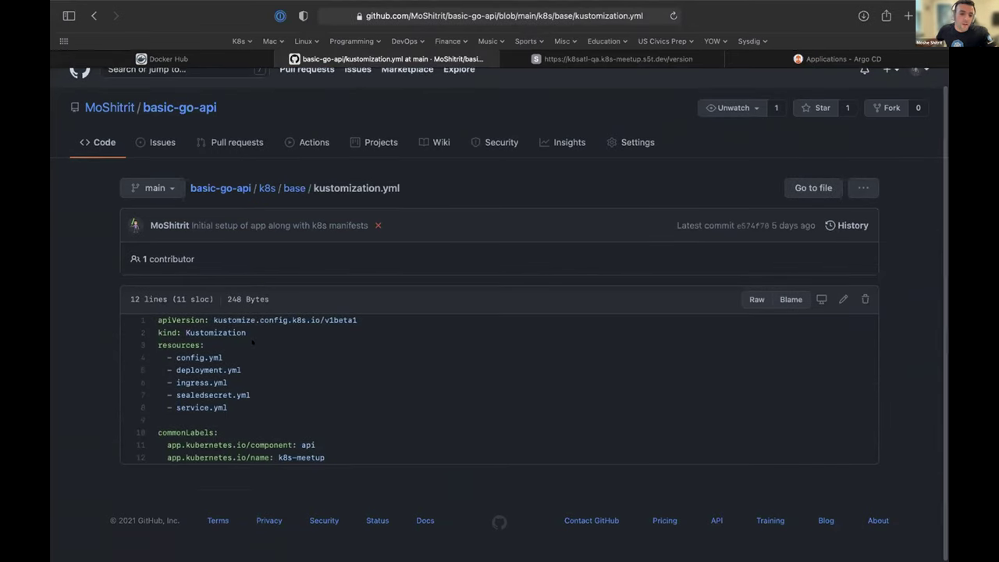
left_click_drag(156, 418, 142, 334)
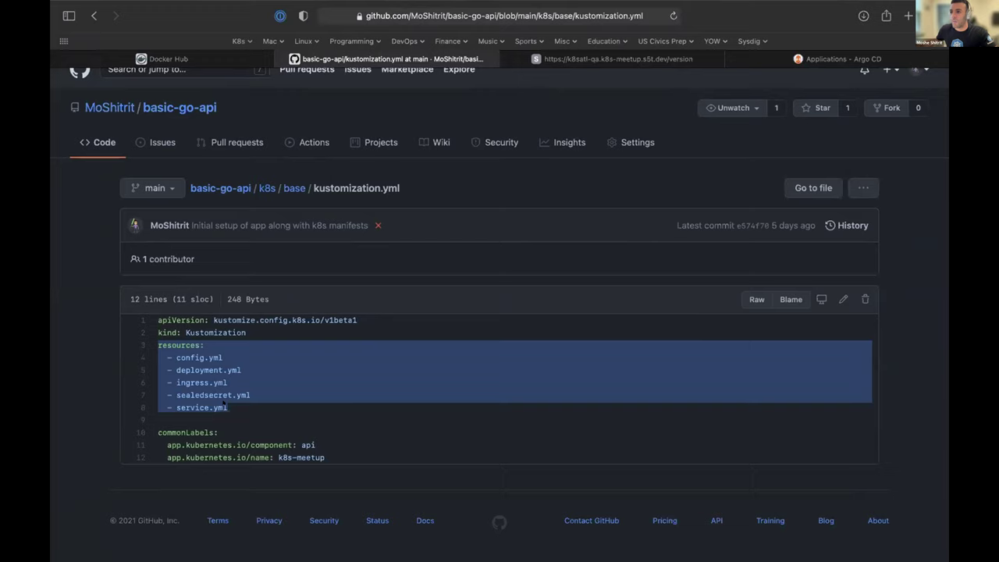
left_click_drag(325, 459, 142, 427)
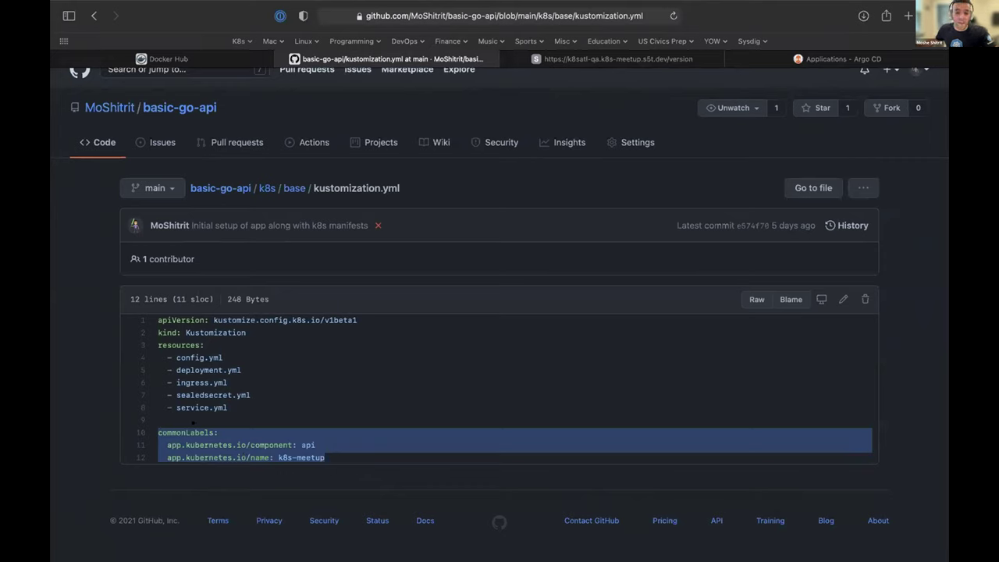
left_click_drag(269, 418, 142, 356)
left_click_drag(336, 458, 151, 425)
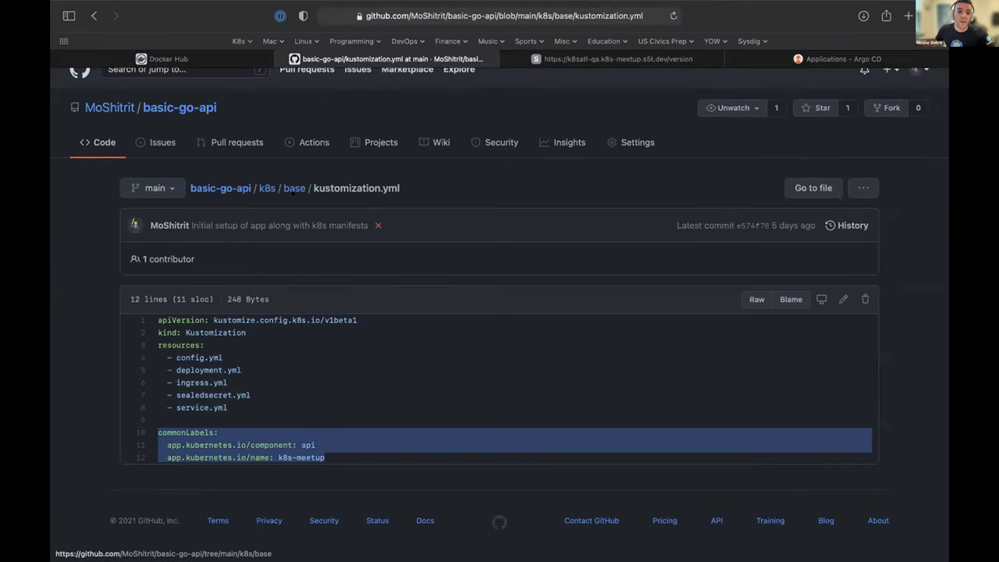
Return to the base folder and look through the whole deployment.yml manifest.
left_click(285, 188)
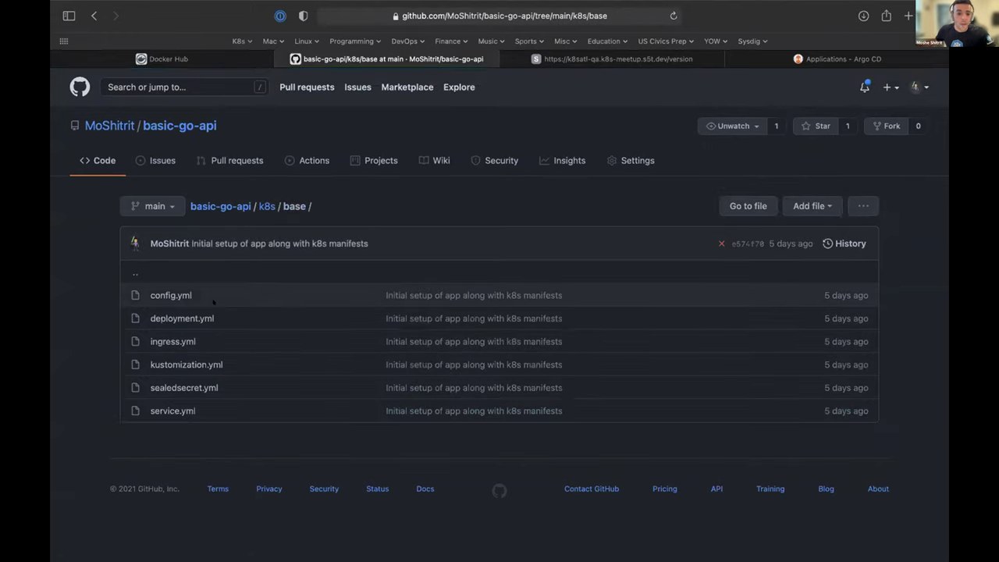
left_click(184, 318)
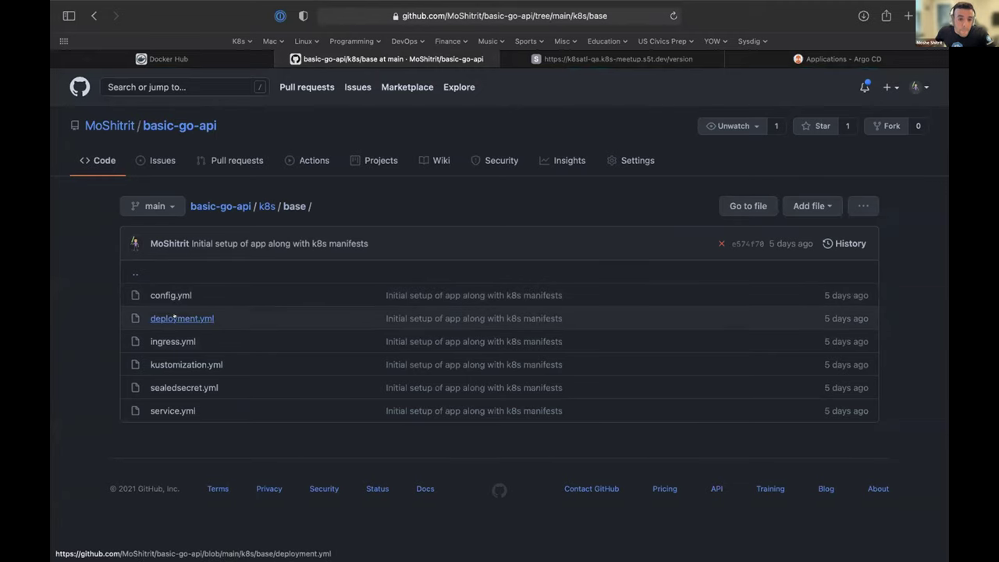
scroll(273, 342, "down", 10)
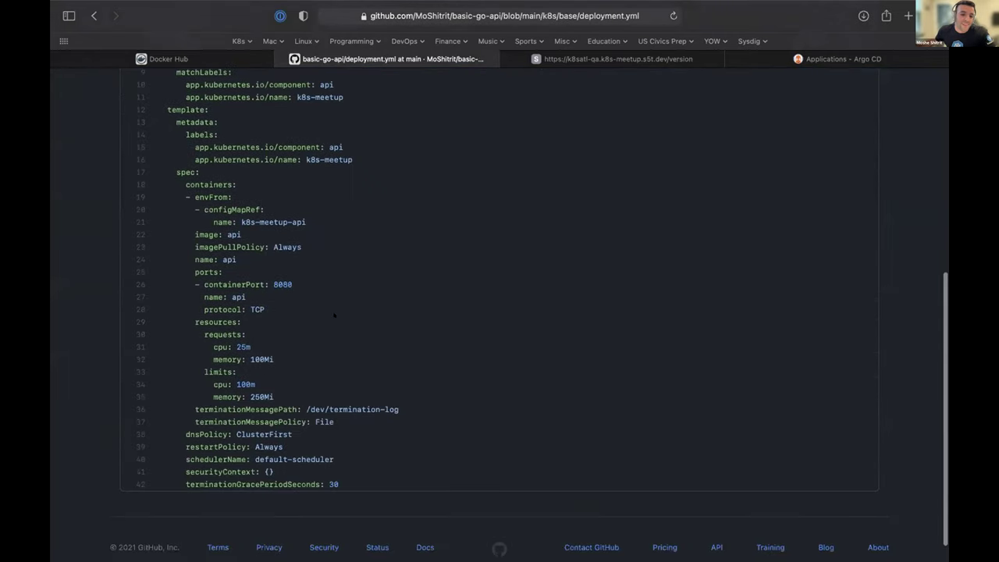
scroll(334, 316, "up", 10)
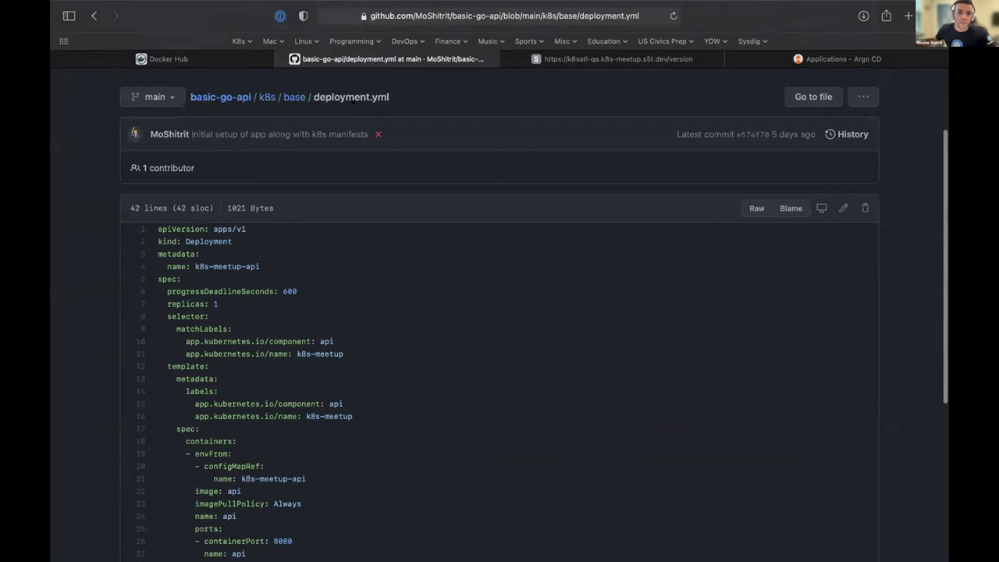
Go back to the base folder and inspect the encrypted password entry in sealedsecret.yml.
left_click(293, 97)
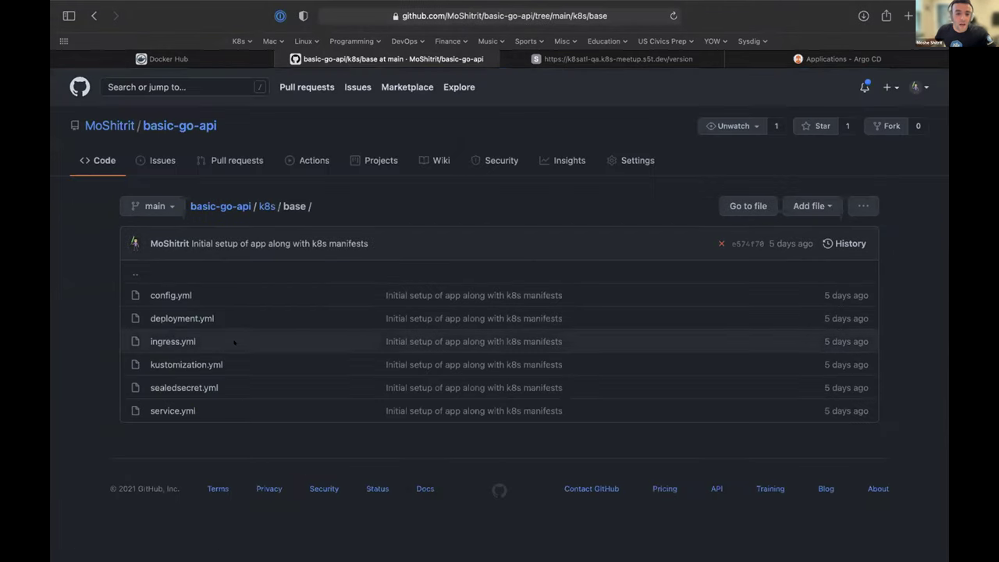
left_click(184, 387)
scroll(321, 425, "down", 2)
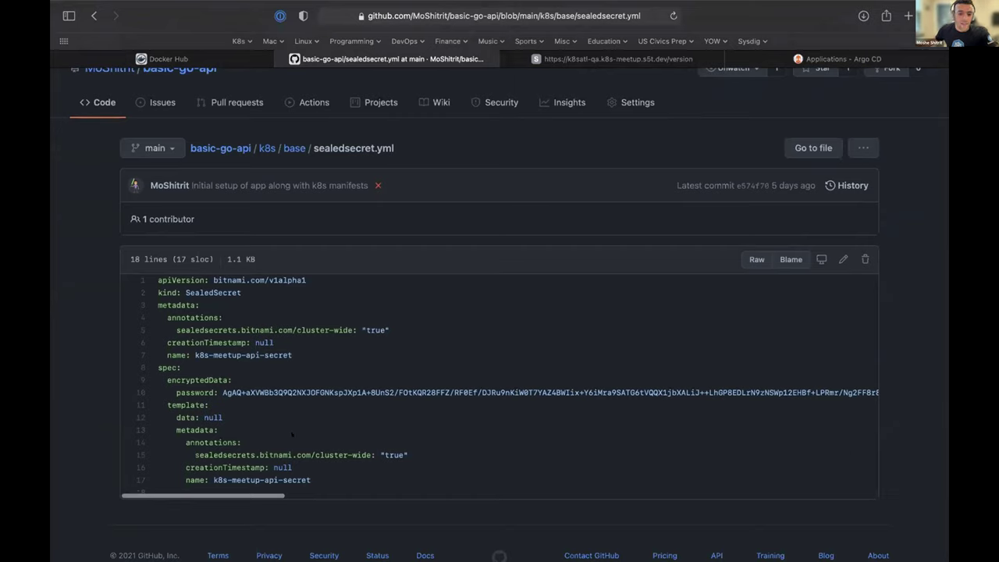
left_click_drag(312, 476, 874, 390)
left_click(158, 392)
left_click(542, 366)
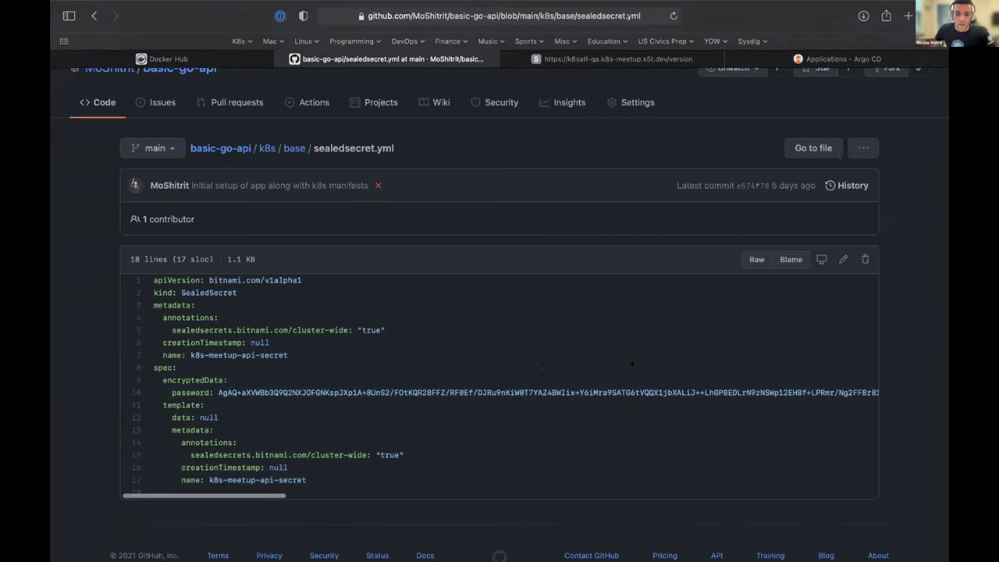
scroll(499, 386, "right", 10)
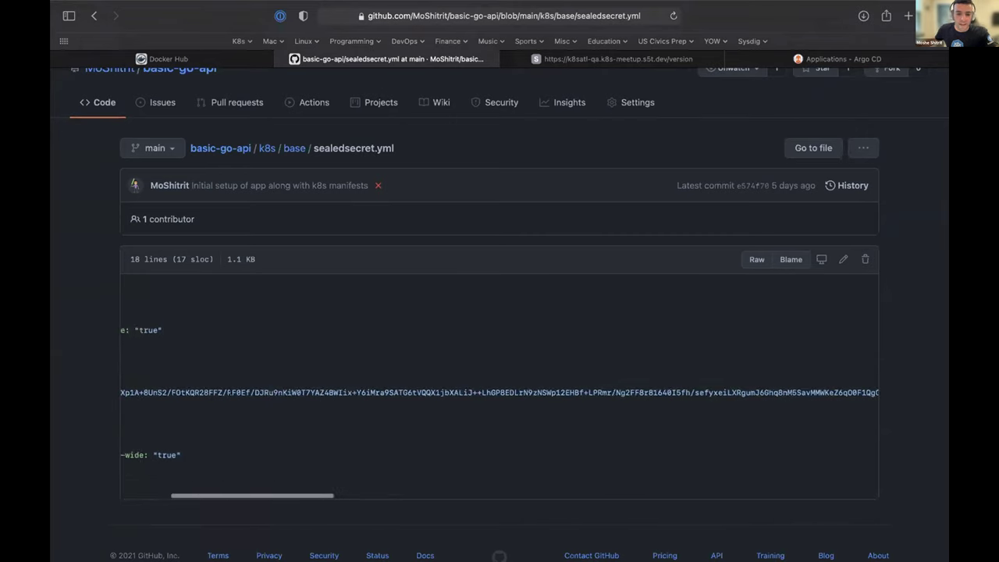
scroll(499, 386, "left", 10)
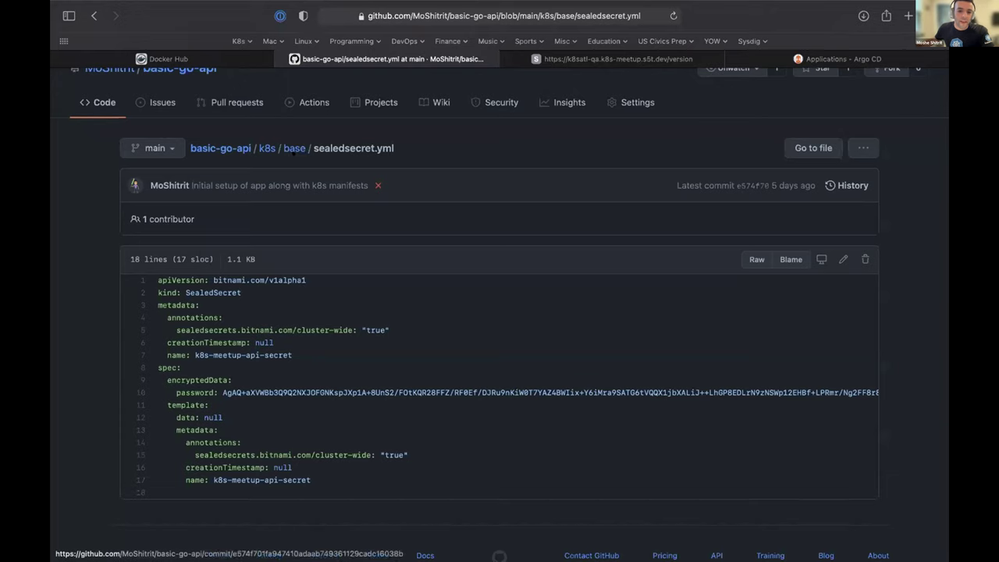
Go to the k8s/overlays/qa folder and examine the namespace definition in namespace.yml.
left_click(286, 148)
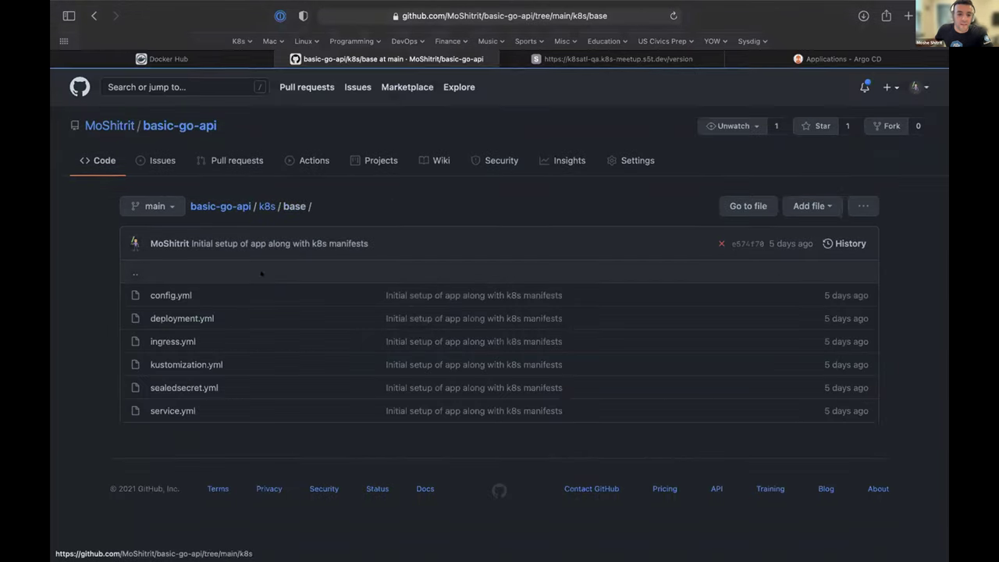
left_click(266, 206)
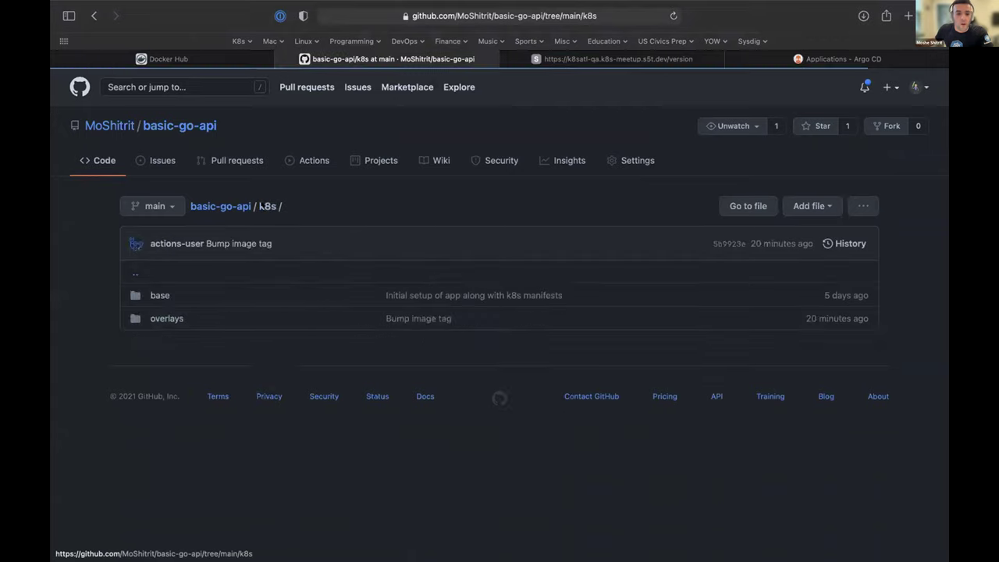
left_click(166, 317)
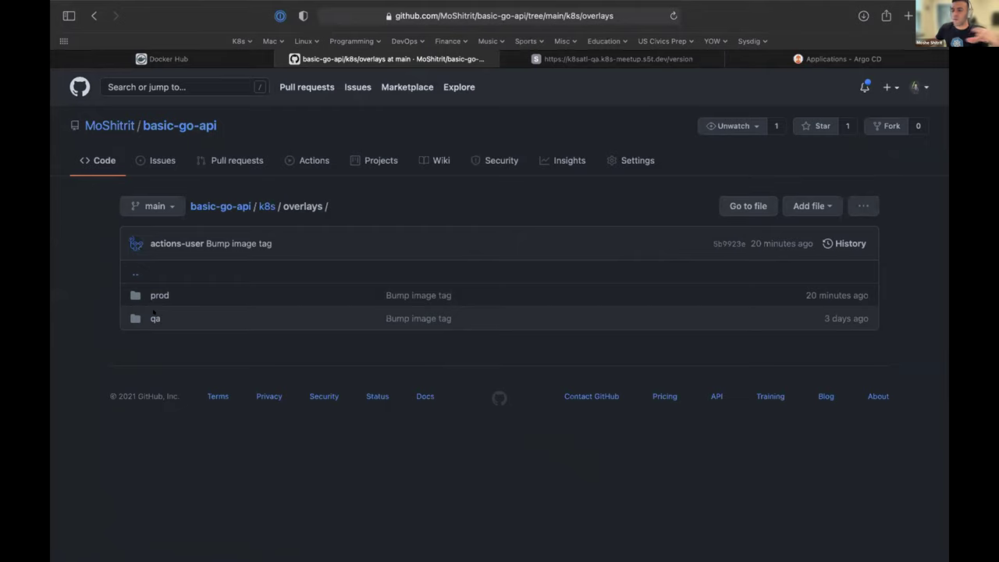
left_click(156, 319)
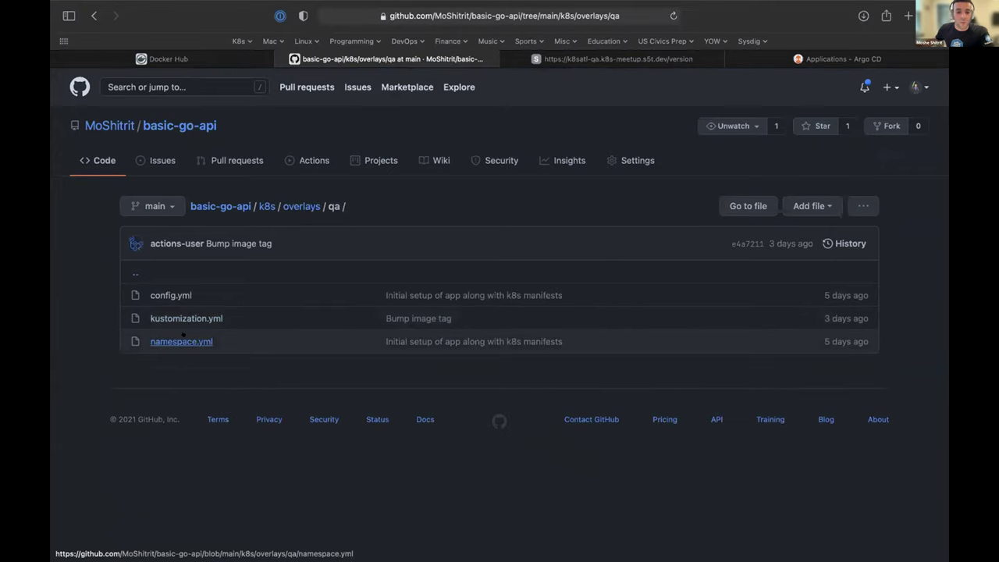
left_click(191, 341)
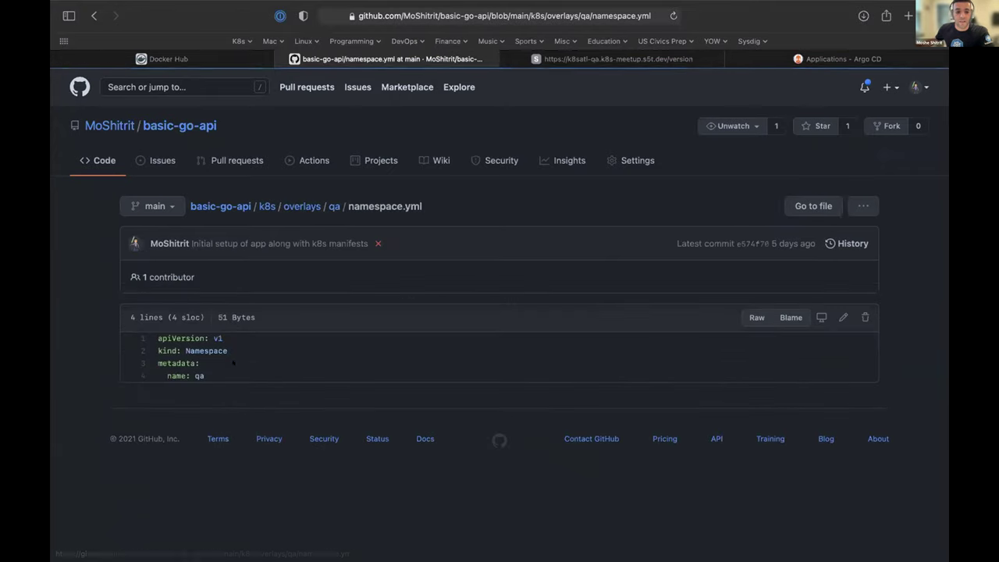
left_click_drag(213, 373, 195, 333)
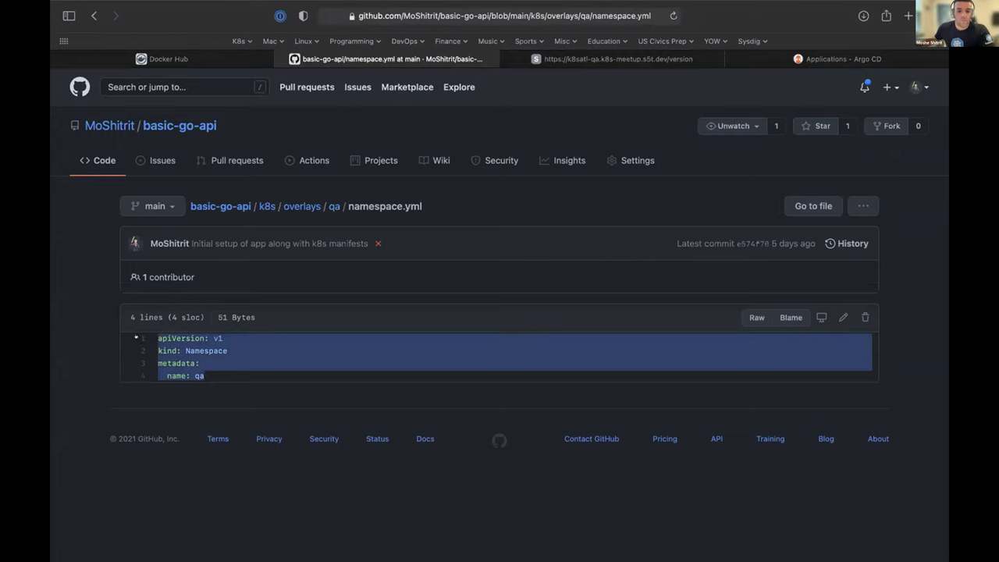
Open kustomization.yml in the qa overlay folder and examine its resources list, highlighting the base reference and the namespace.yml entry.
left_click(325, 206)
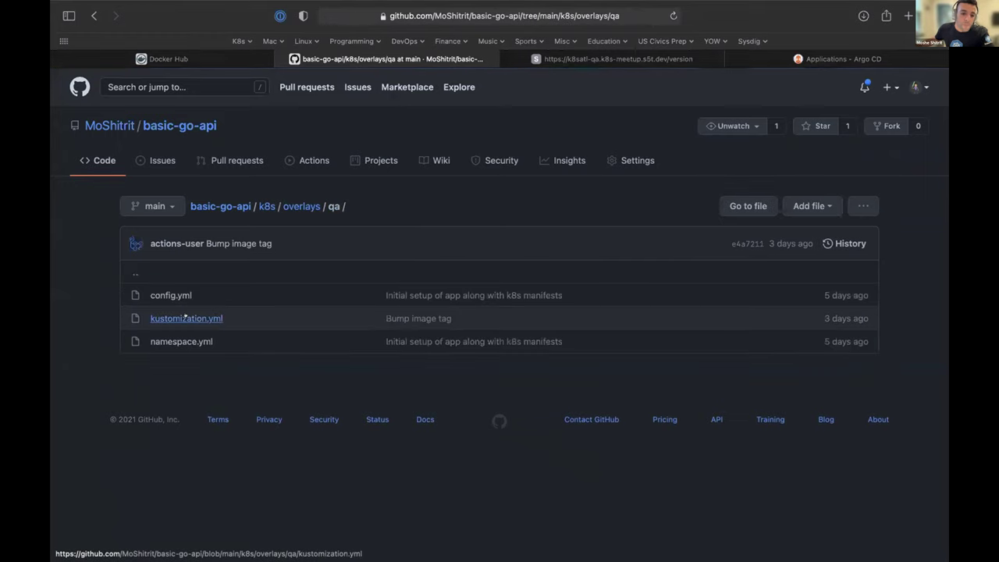
left_click(186, 318)
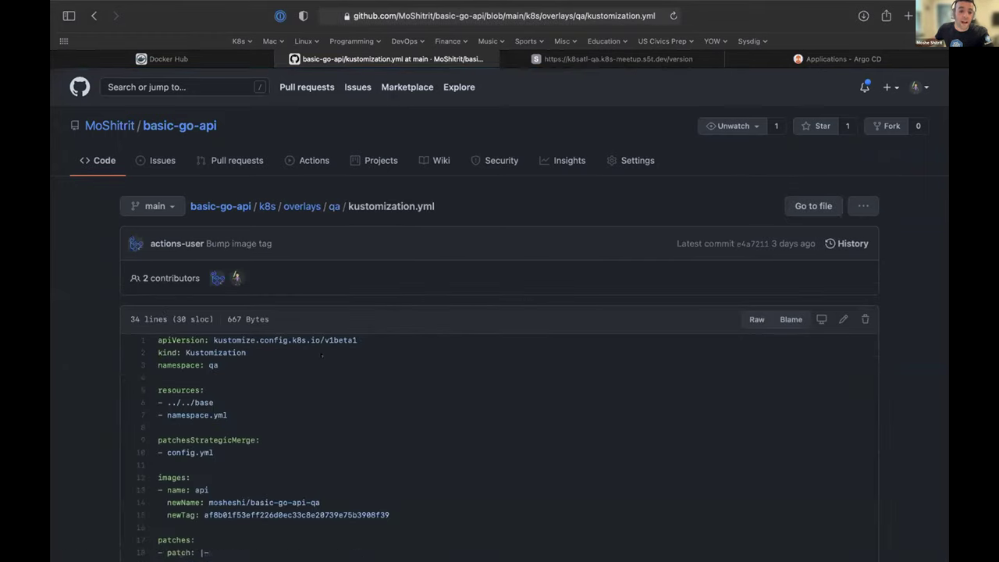
scroll(321, 356, "down", 2)
scroll(322, 355, "down", 1)
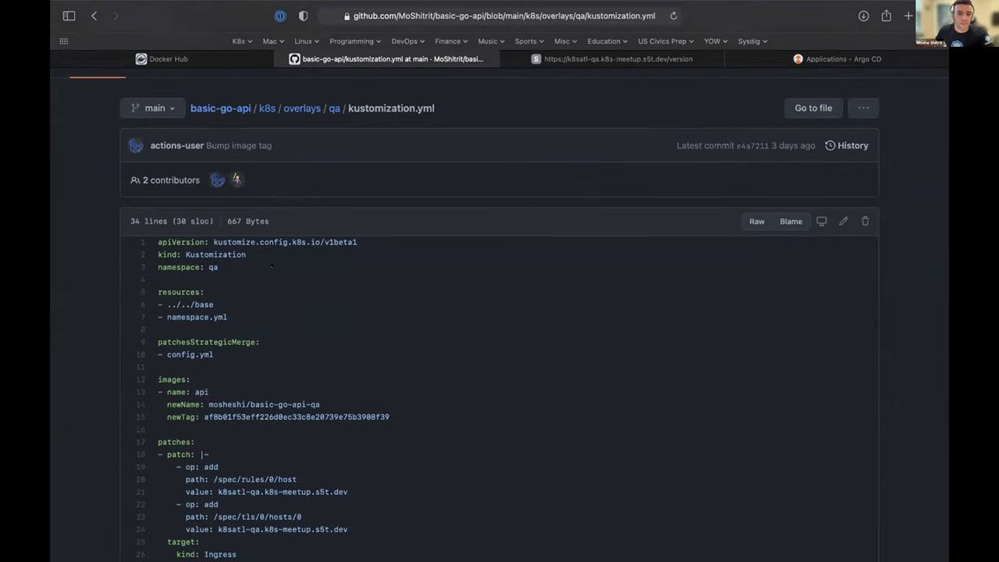
left_click_drag(241, 314, 159, 291)
left_click(213, 304)
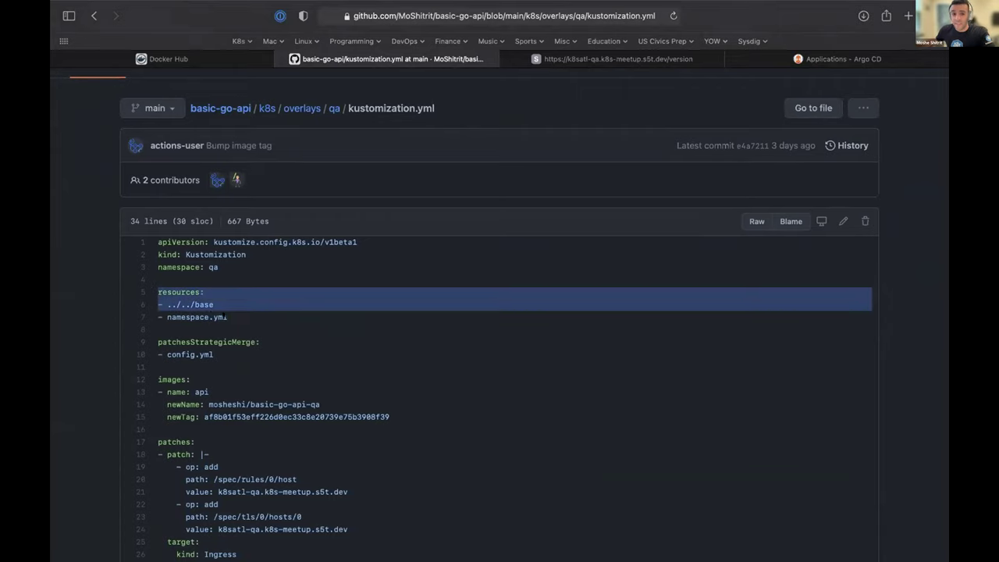
left_click(230, 316)
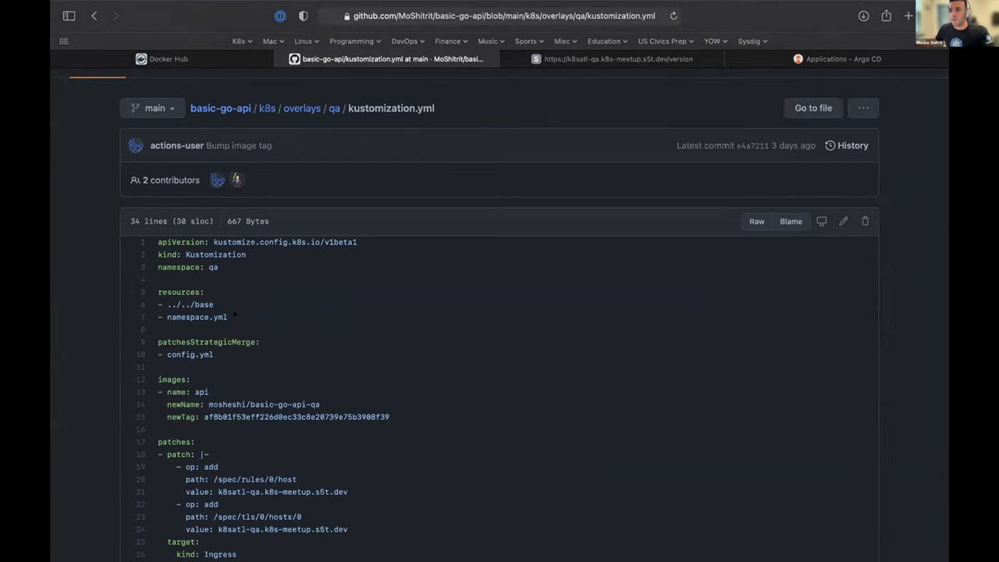
scroll(233, 343, "down", 2)
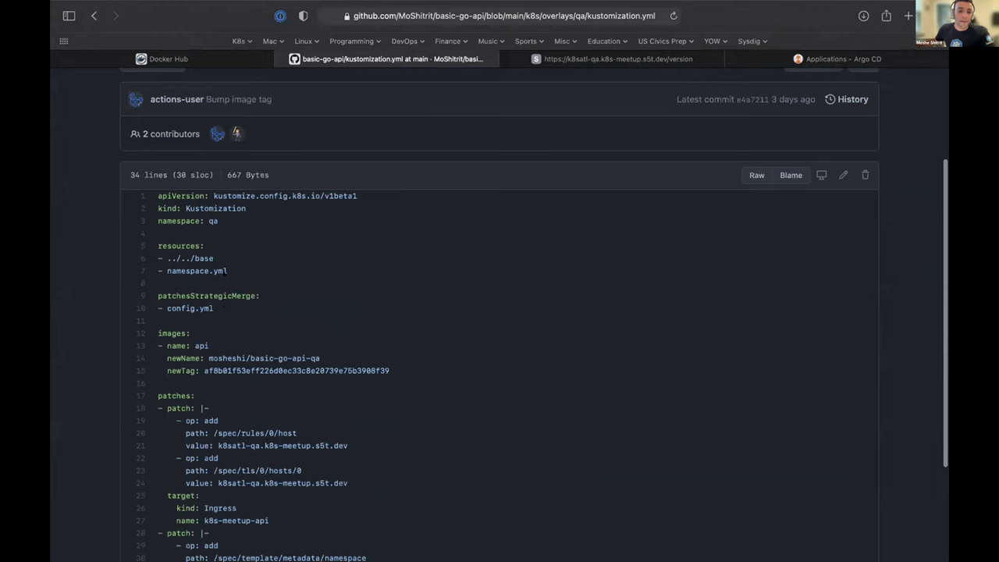
left_click_drag(230, 271, 143, 266)
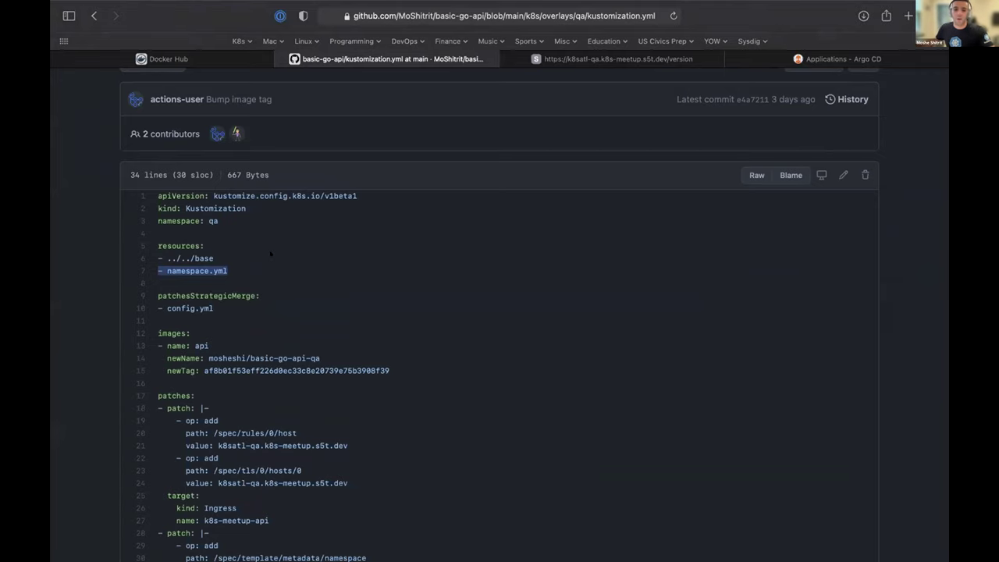
Highlight and examine the patchesStrategicMerge section that references config.yml.
scroll(249, 253, "down", 2)
left_click(216, 252)
left_click_drag(222, 264, 143, 244)
scroll(251, 272, "up", 2)
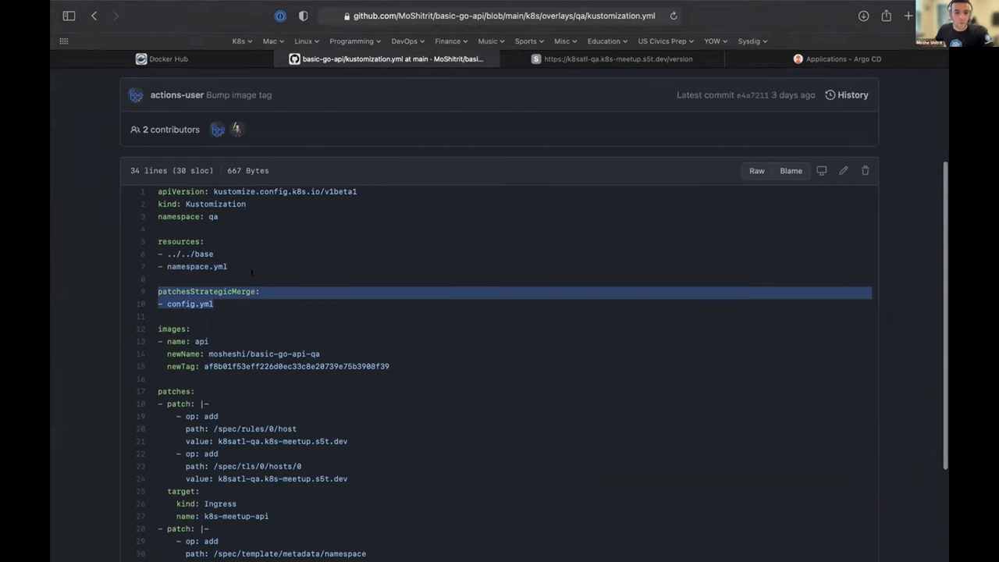
left_click(211, 291)
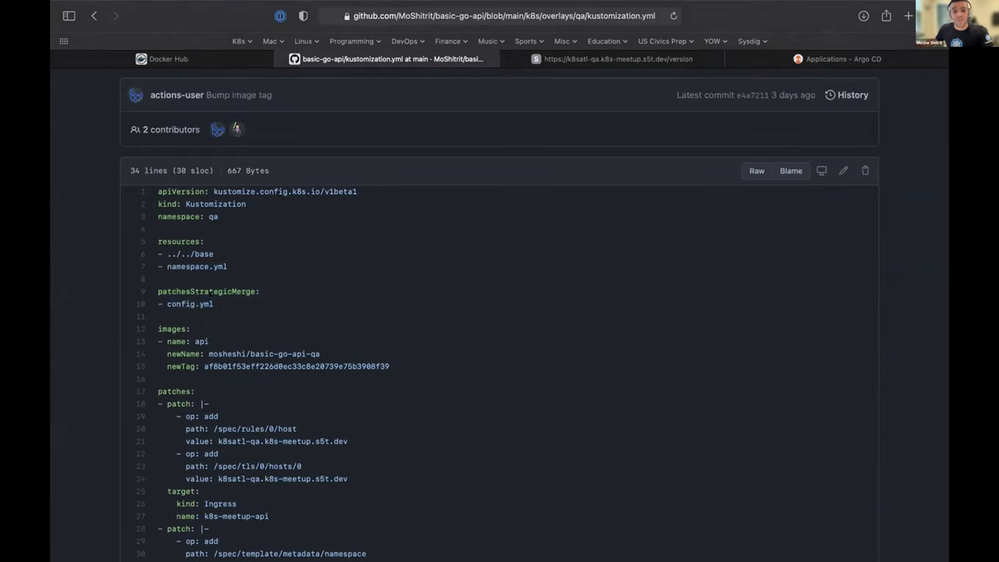
Go back to the qa folder, open config.yml and highlight the ConfigMap's data section with the ENVIRONMENT entry.
scroll(232, 233, "up", 3)
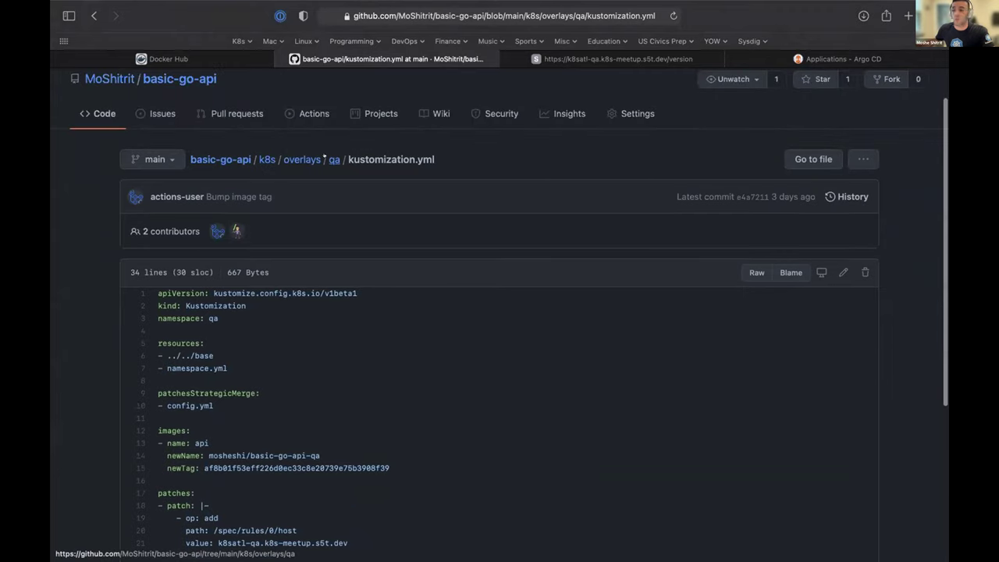
left_click(325, 159)
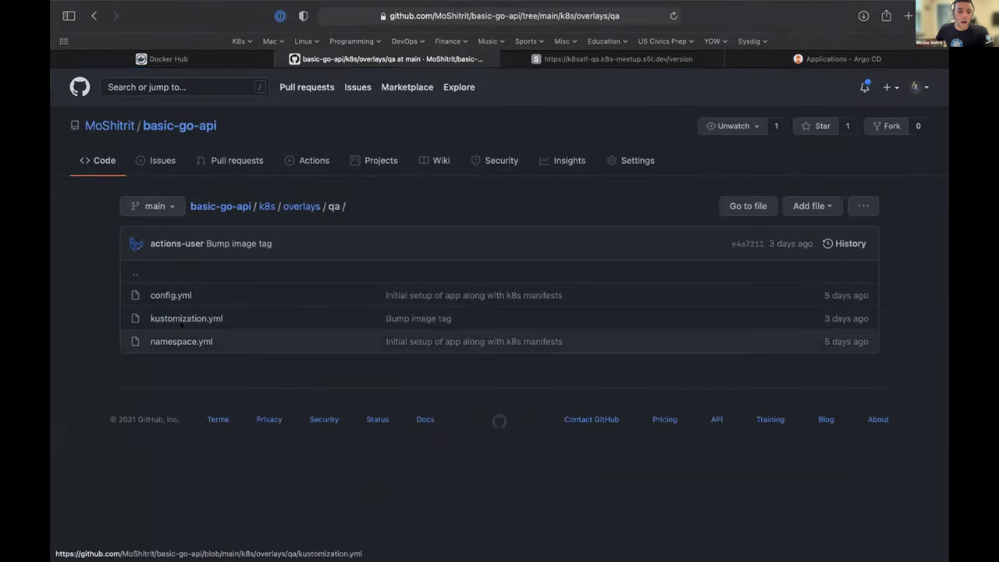
left_click(167, 294)
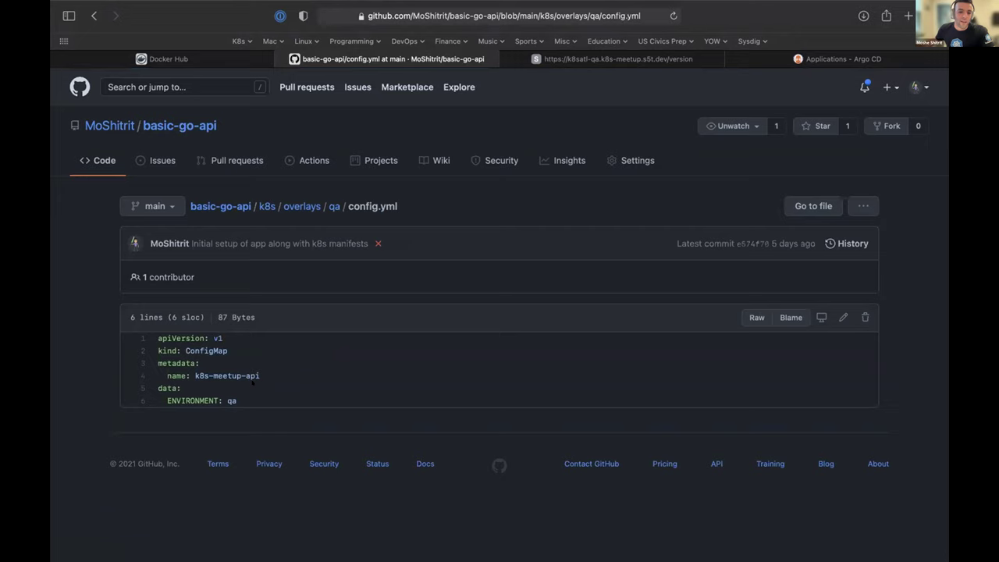
left_click_drag(239, 399, 142, 383)
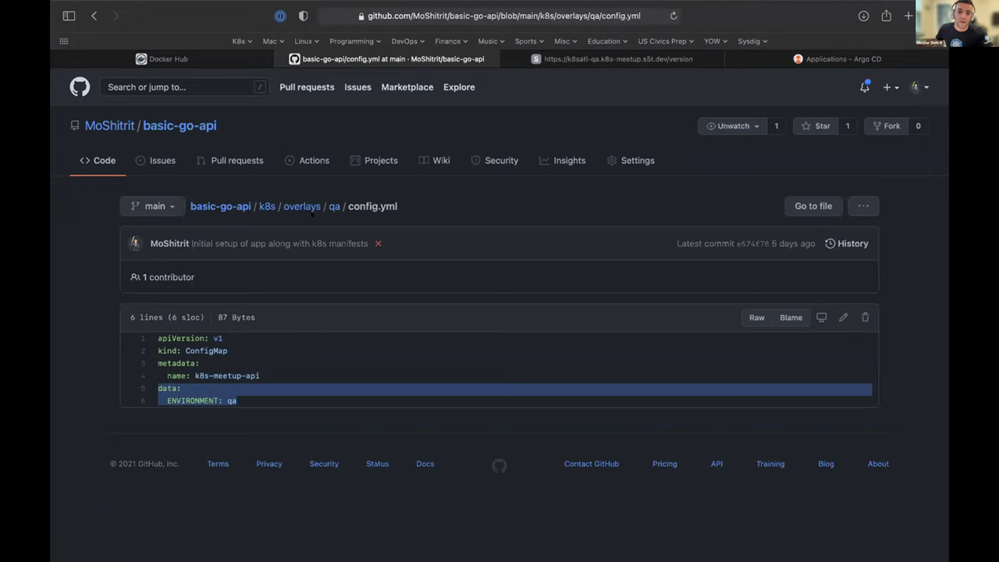
Return to the qa overlay's kustomization.yml and examine the images section, highlighting the newName line and the api image name.
left_click(333, 206)
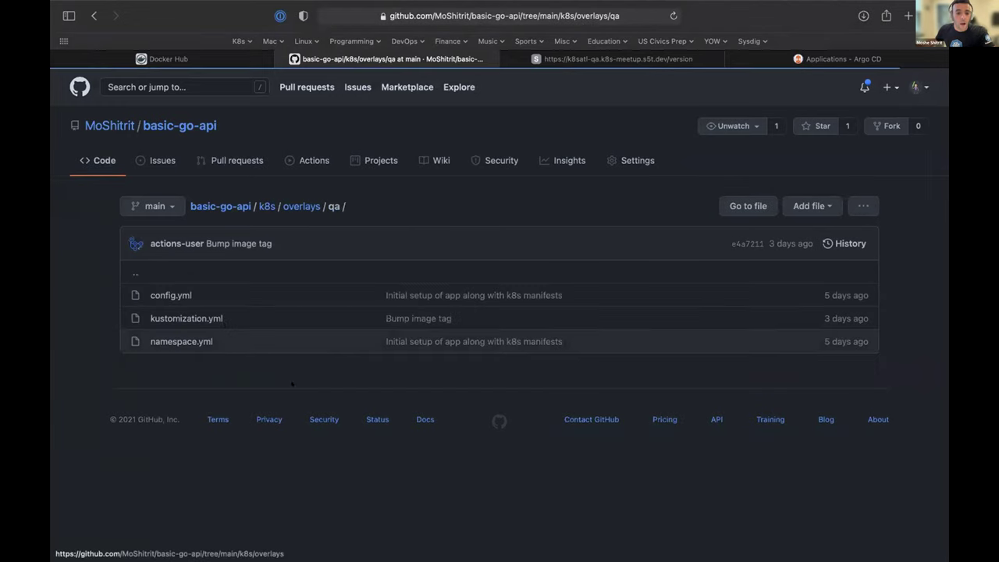
left_click(186, 317)
scroll(403, 312, "down", 5)
left_click_drag(403, 313, 150, 283)
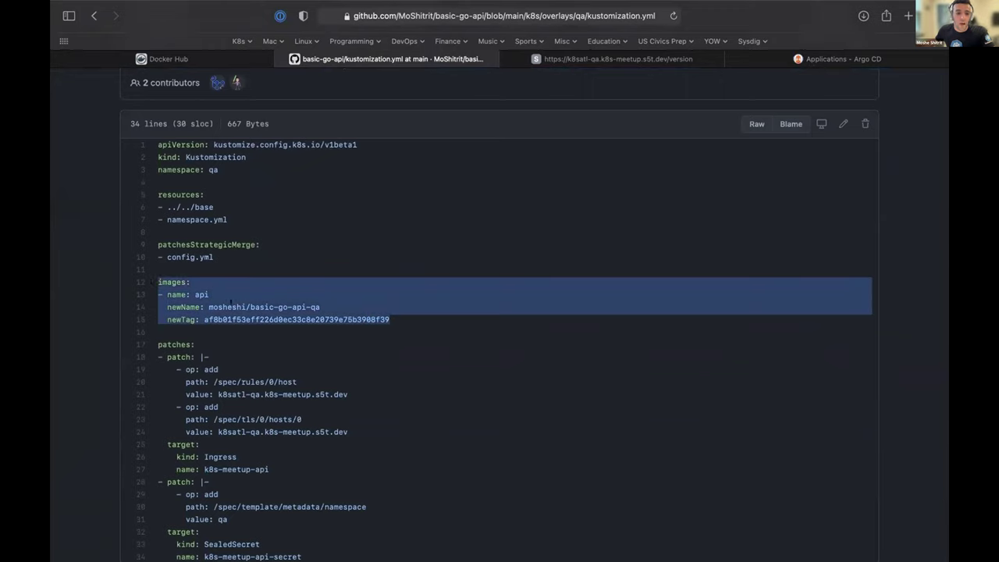
left_click(293, 303)
left_click_drag(321, 306, 167, 307)
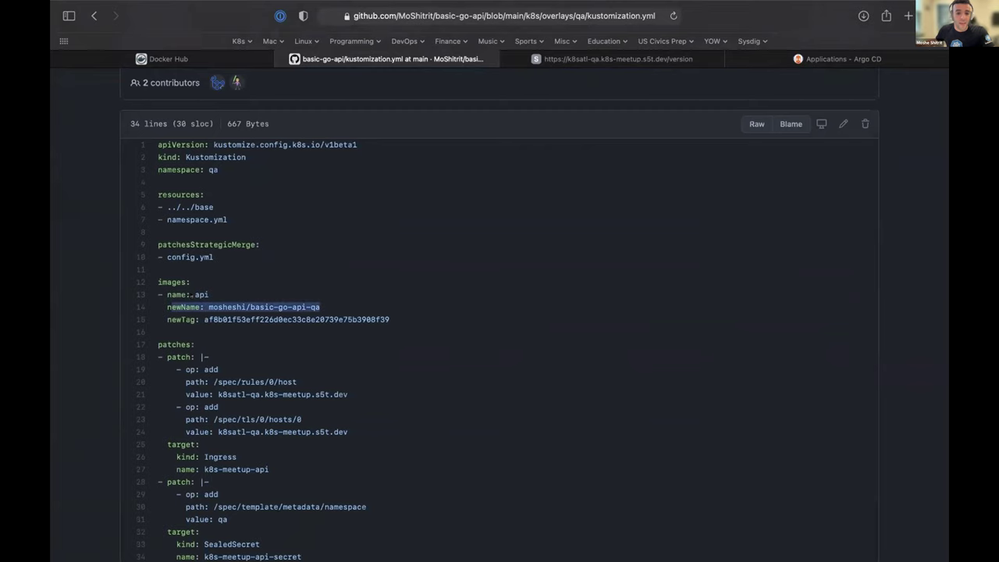
double_click(201, 294)
Open deployment.yml in the k8s/base folder and highlight the container's image line.
scroll(252, 232, "up", 4)
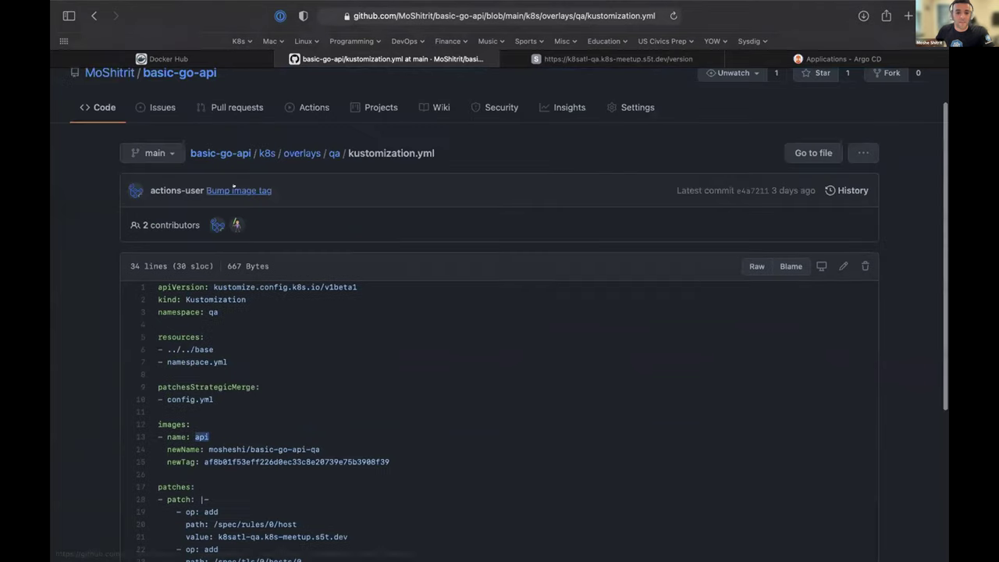
left_click(267, 154)
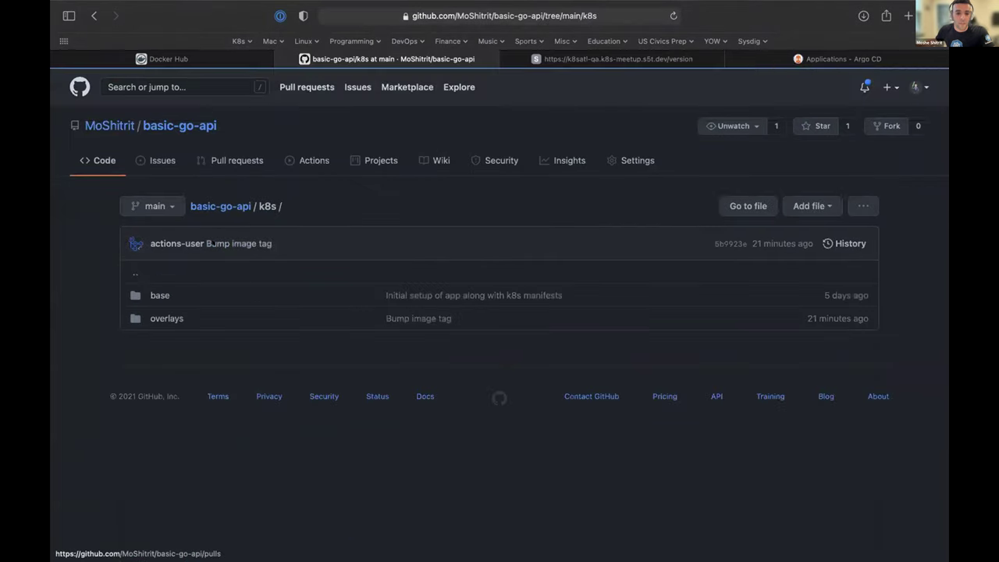
left_click(156, 290)
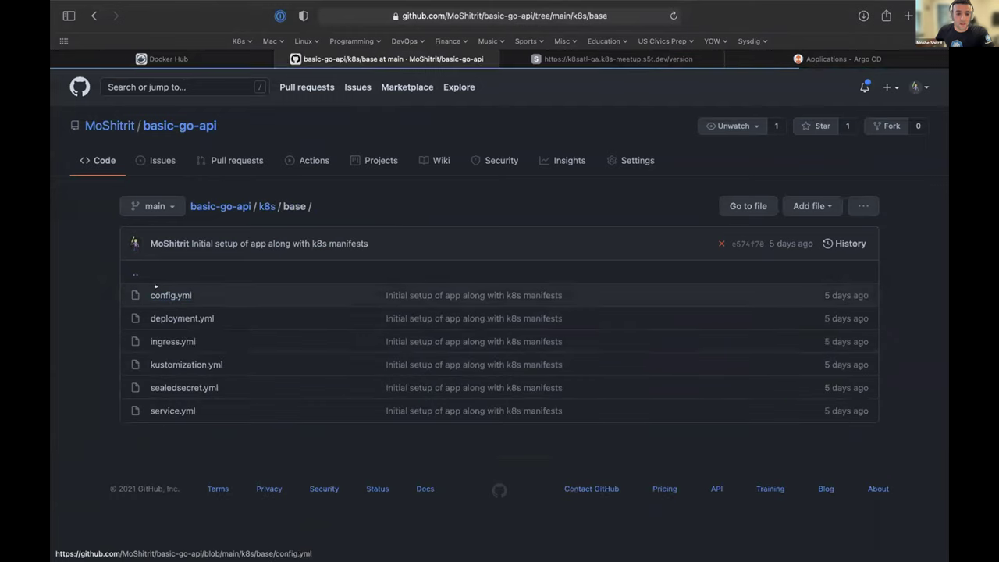
left_click(182, 317)
scroll(261, 388, "down", 5)
scroll(262, 388, "down", 2)
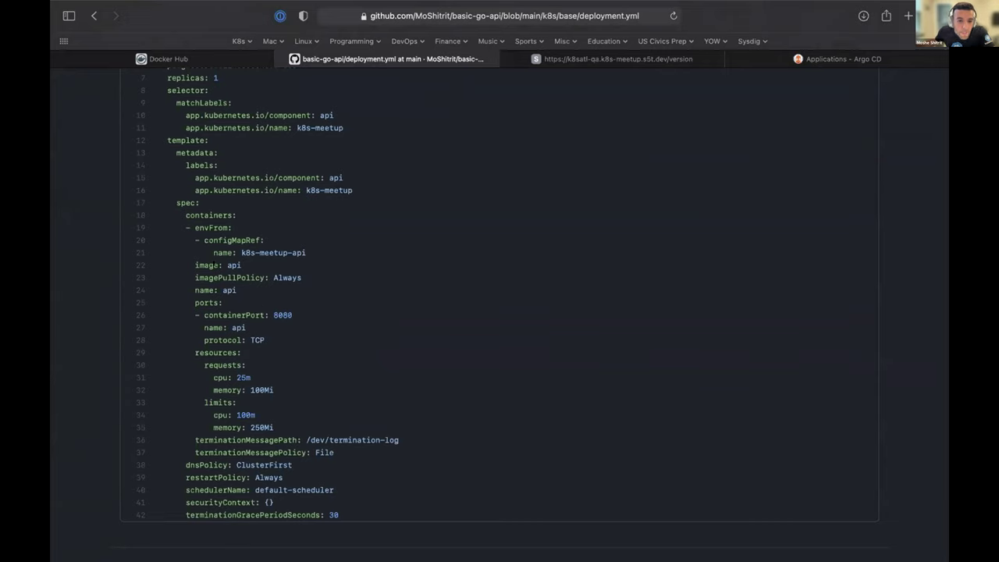
left_click_drag(242, 265, 191, 255)
left_click(233, 266)
Go back to k8s/overlays/qa, reopen kustomization.yml and highlight the image's newName and newTag values.
scroll(234, 266, "up", 5)
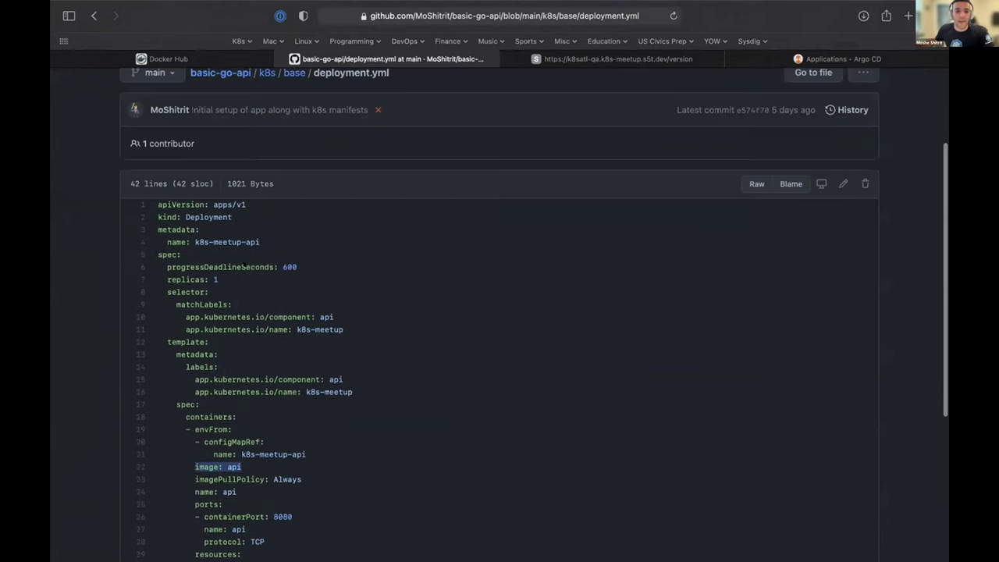
left_click(267, 73)
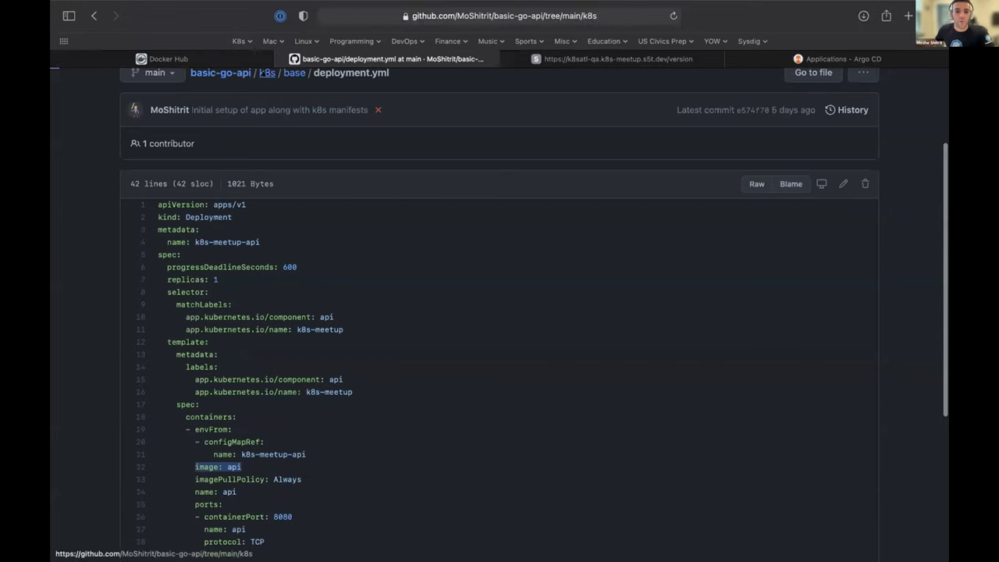
left_click(165, 317)
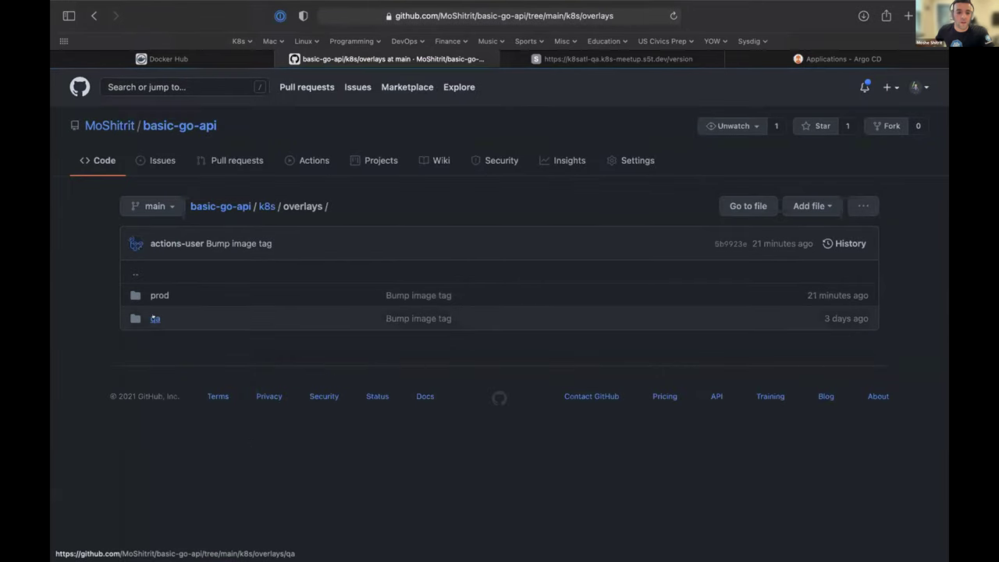
left_click(156, 318)
left_click(186, 318)
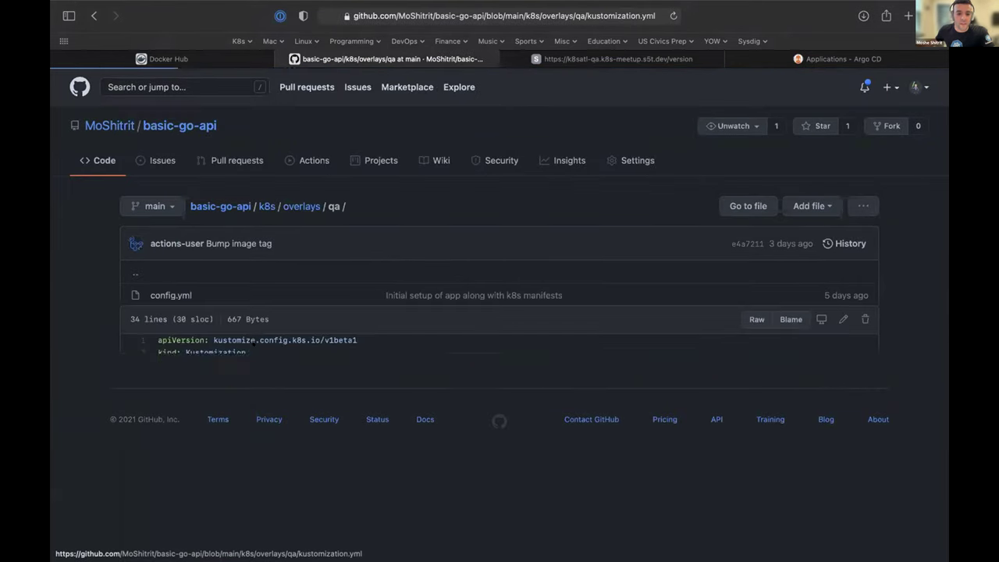
scroll(500, 312, "down", 3)
scroll(499, 312, "down", 2)
left_click_drag(322, 295, 164, 294)
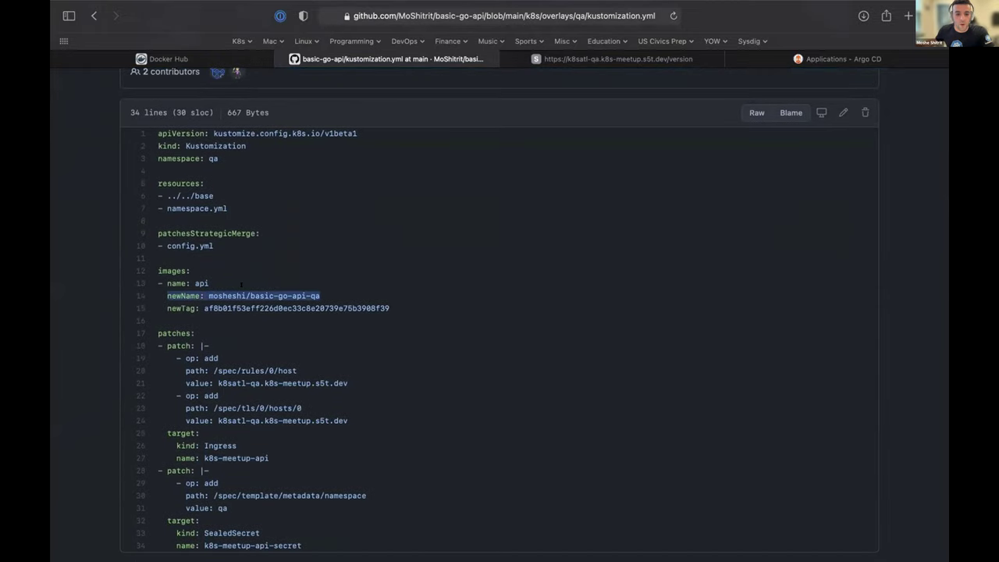
left_click_drag(319, 296, 248, 295)
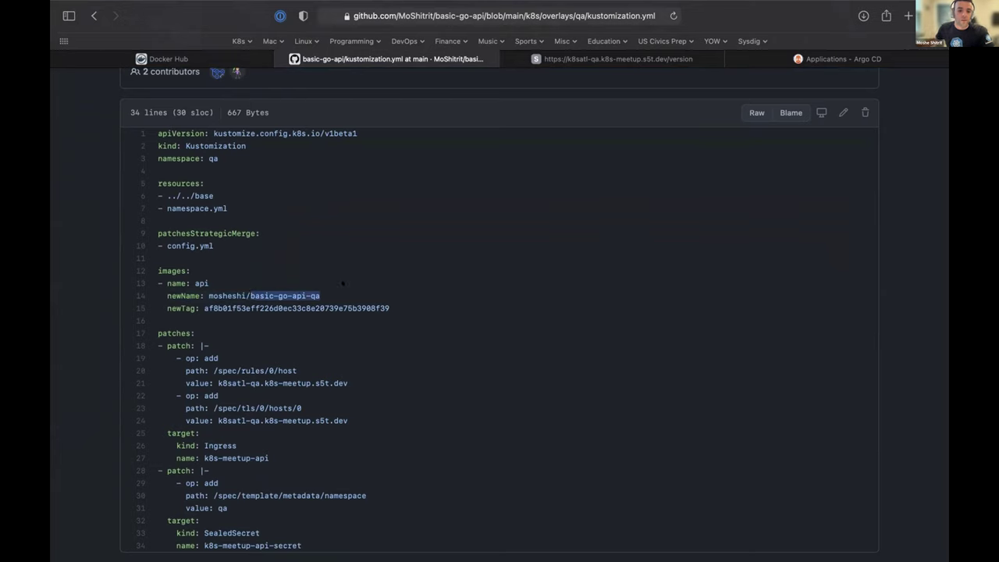
double_click(388, 308)
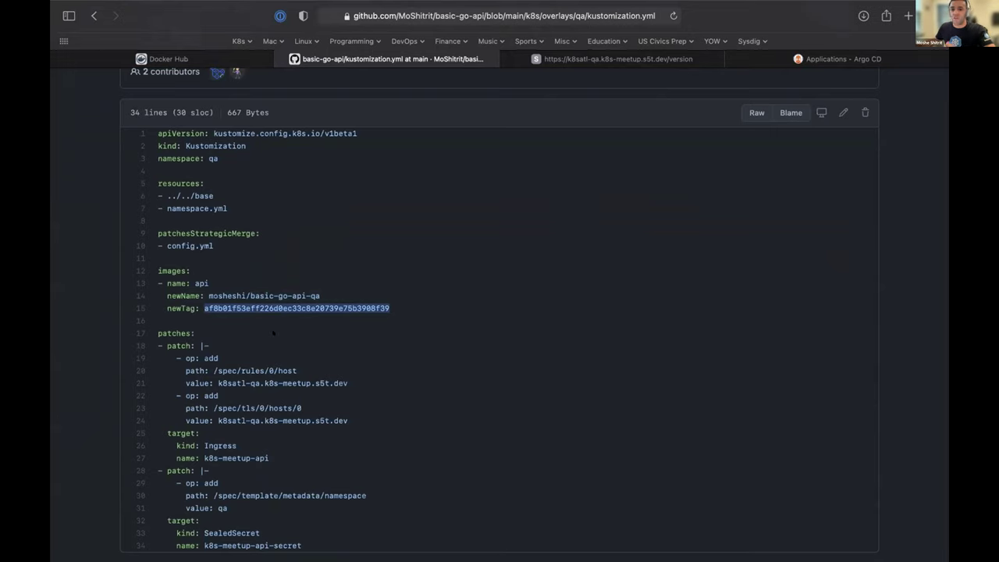
Highlight the patches section from its heading through the second add operation of the Ingress patch.
scroll(333, 362, "down", 2)
scroll(333, 363, "down", 1)
left_click(315, 363)
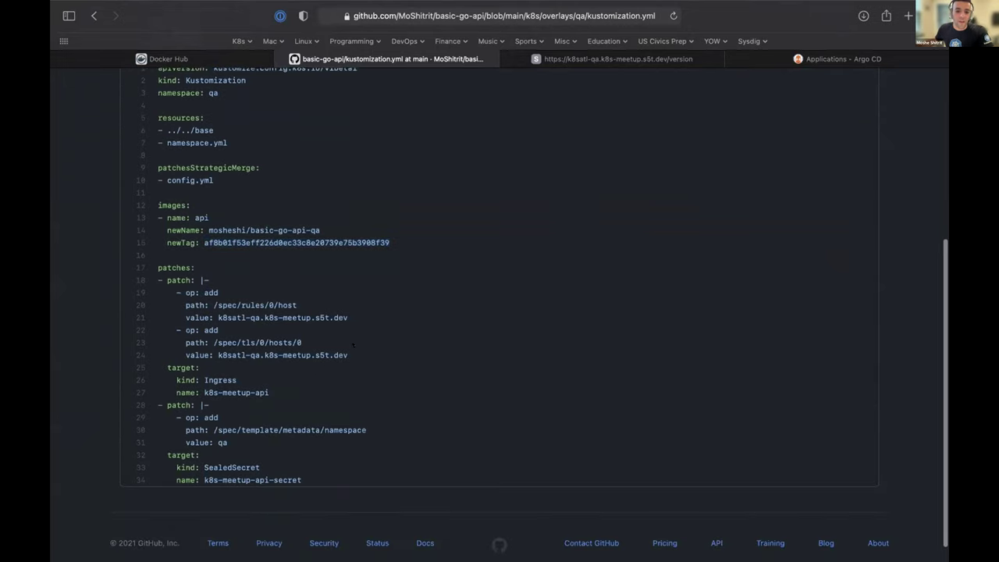
left_click_drag(352, 353, 158, 267)
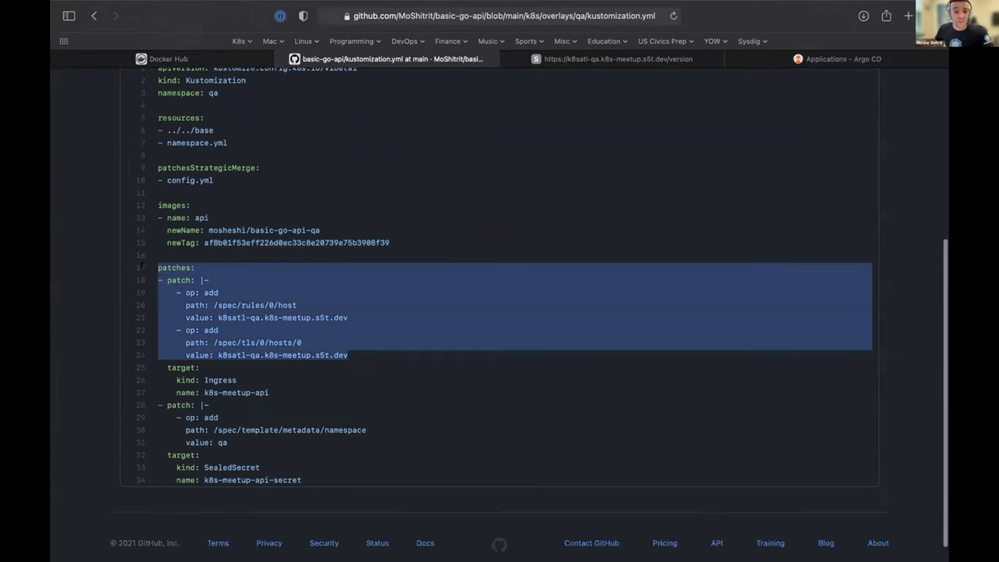
left_click(352, 354)
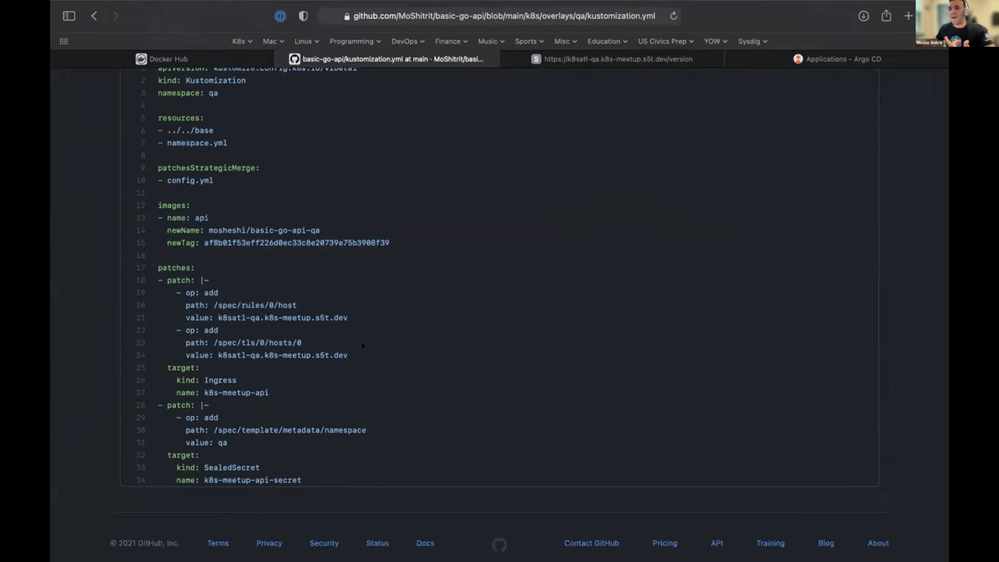
Examine the Ingress patch in detail, highlighting its operations and the /spec/rules/0/host and /spec/tls/0/hosts/0 paths.
scroll(331, 281, "up", 5)
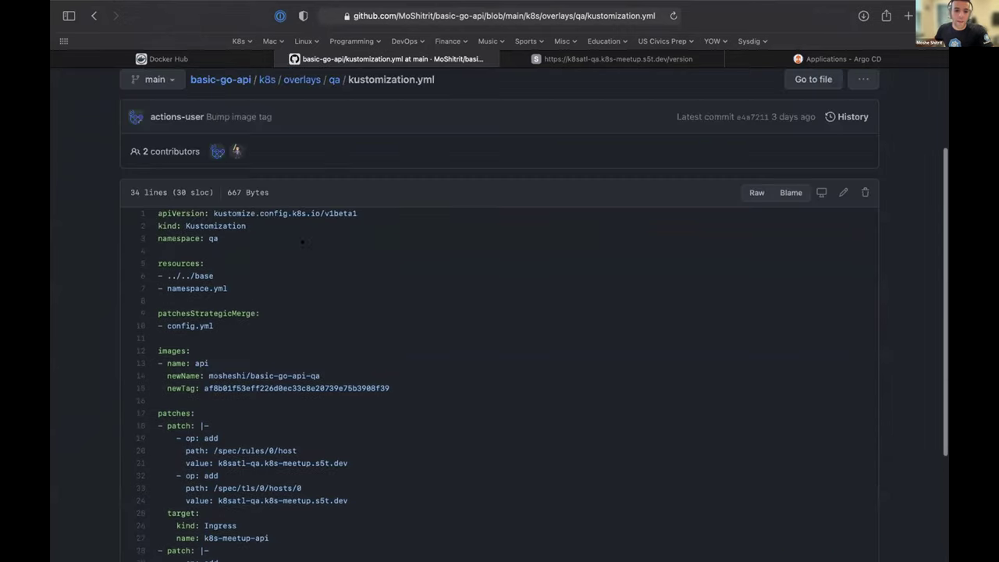
scroll(341, 392, "down", 3)
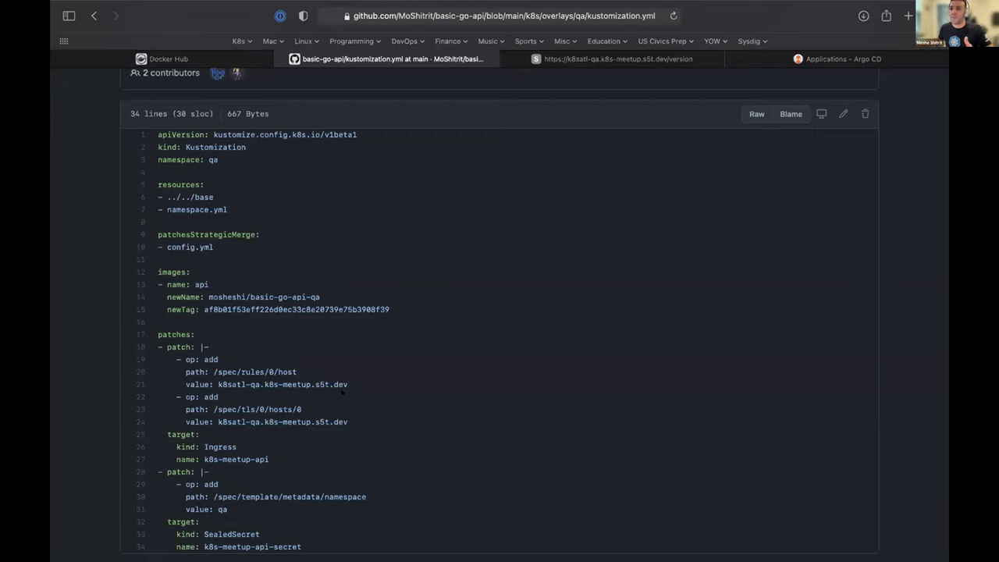
left_click_drag(348, 421, 159, 347)
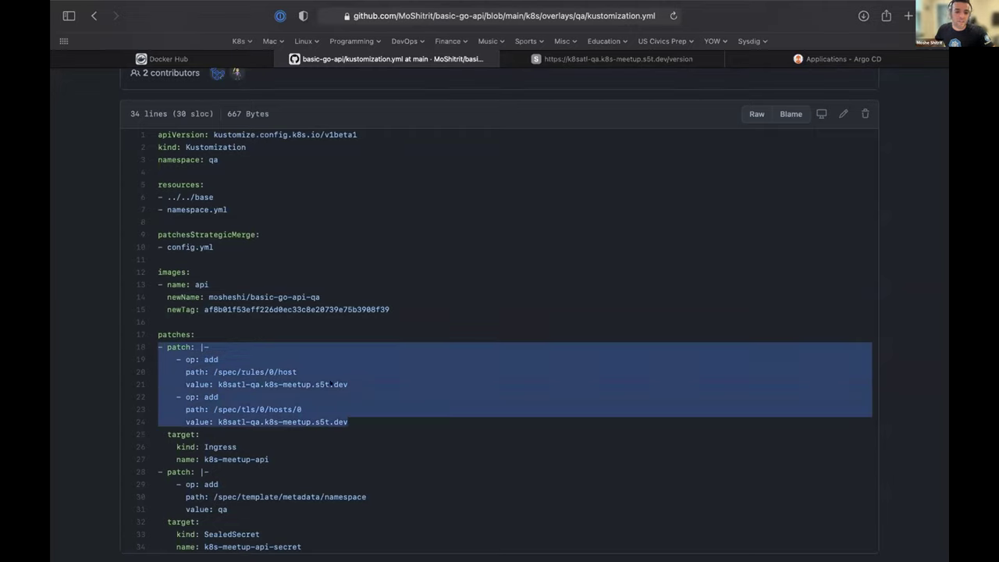
left_click(279, 372)
left_click_drag(300, 372, 173, 365)
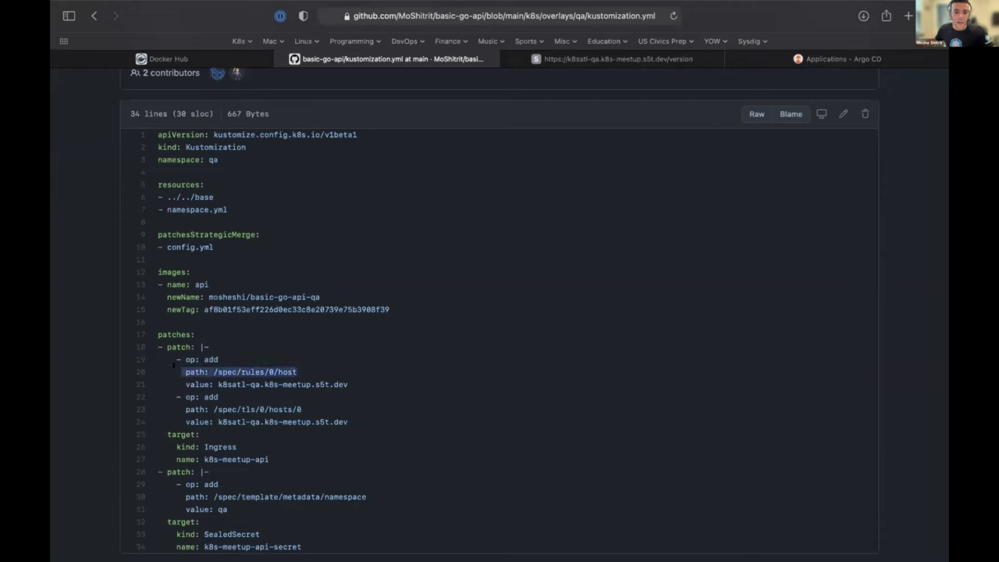
left_click_drag(301, 409, 185, 409)
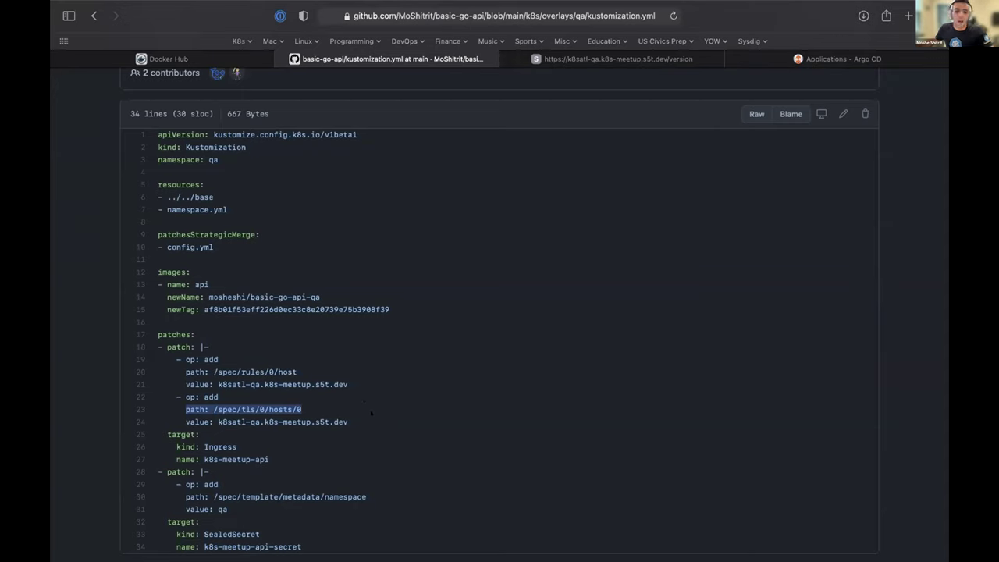
Highlight the Ingress patch's host operations in kustomization.yml, including the whole patch with its target and both add operations.
left_click_drag(349, 421, 141, 355)
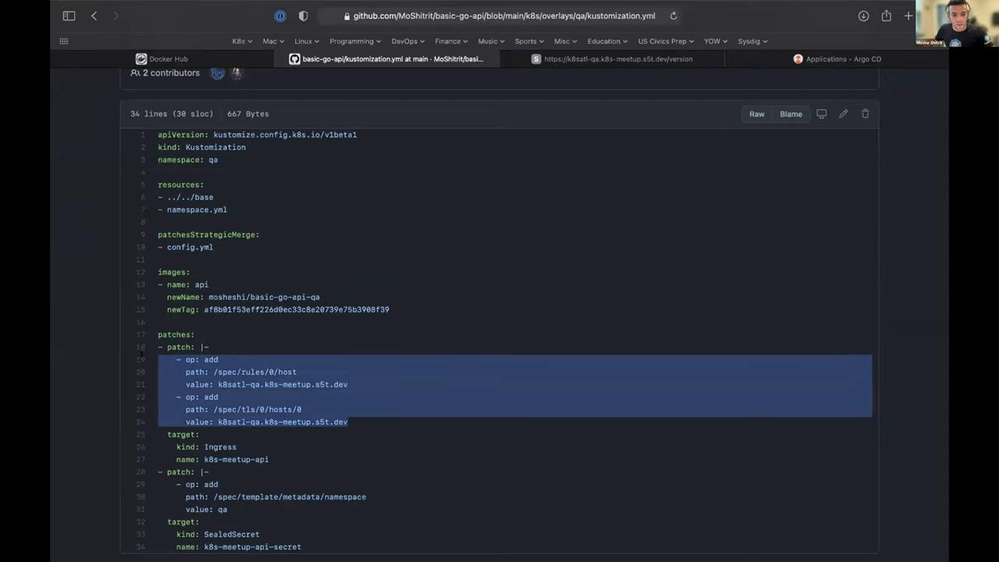
left_click_drag(339, 382, 160, 359)
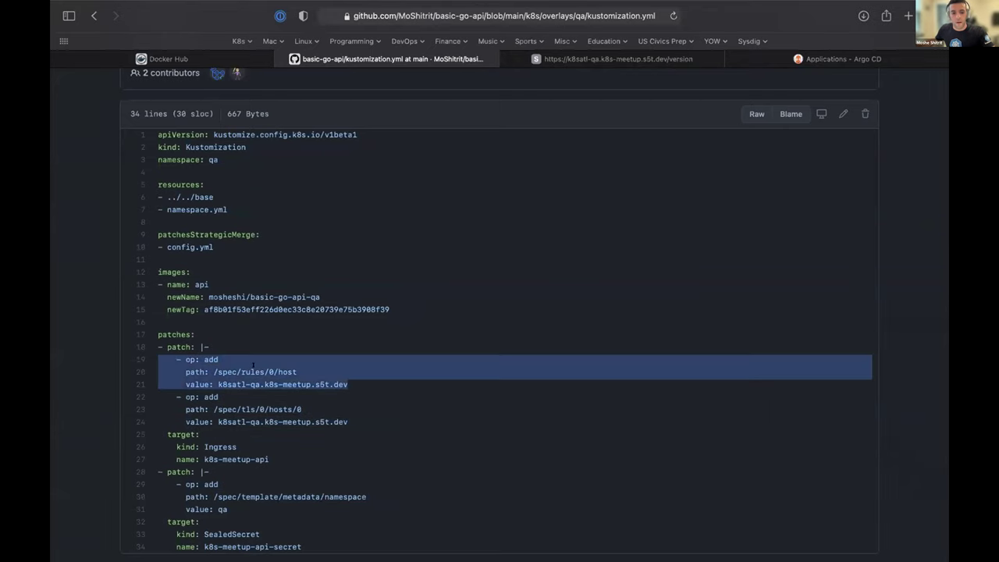
scroll(253, 365, "down", 3)
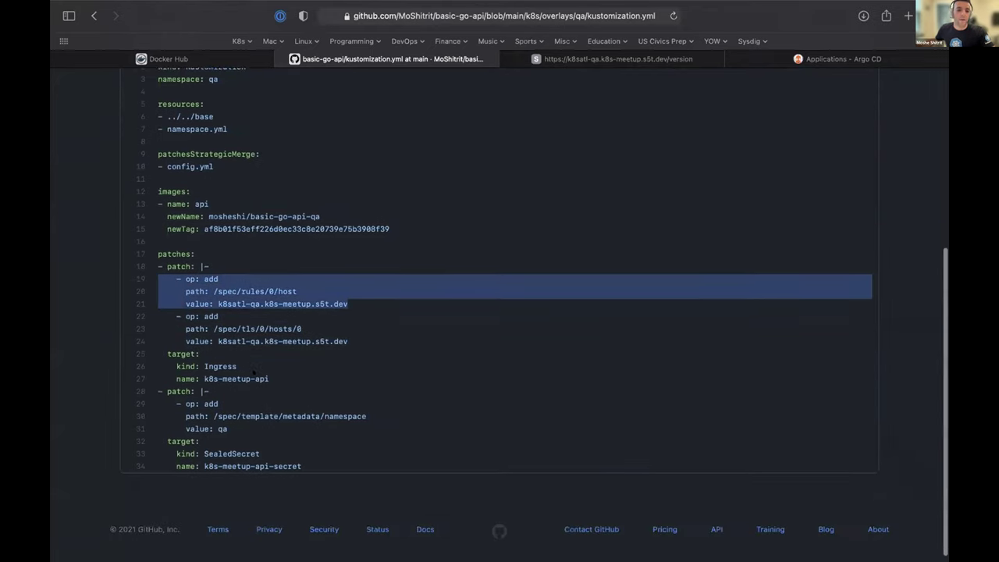
left_click_drag(270, 379, 123, 266)
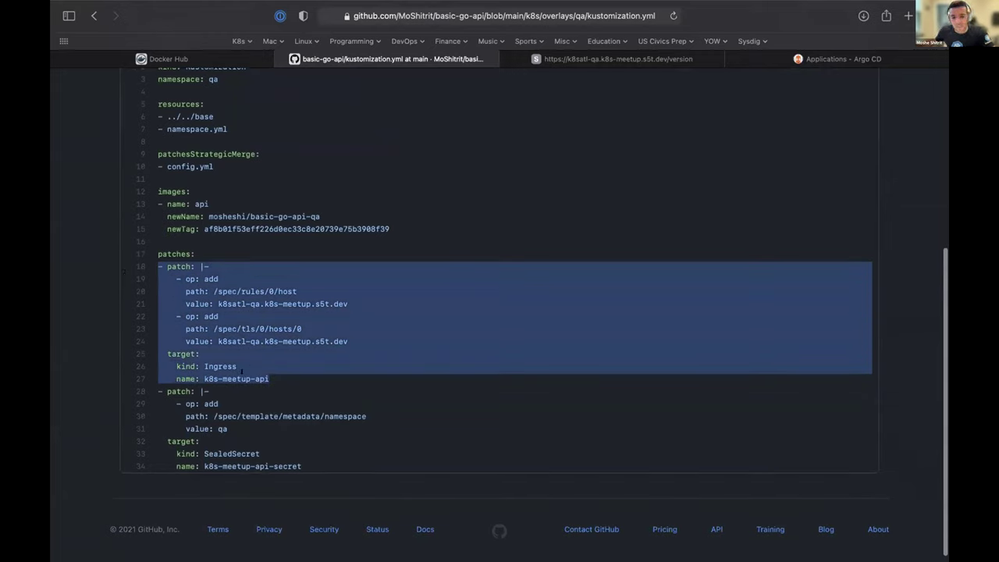
left_click_drag(349, 341, 134, 273)
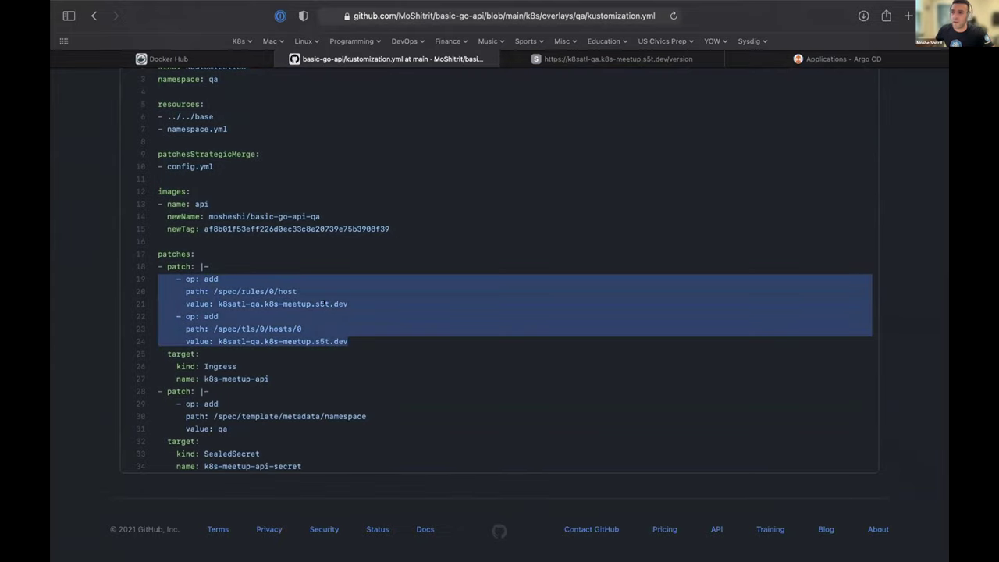
Highlight the SealedSecret patch that adds qa at /spec/template/metadata/namespace, including its target.
scroll(326, 303, "down", 1)
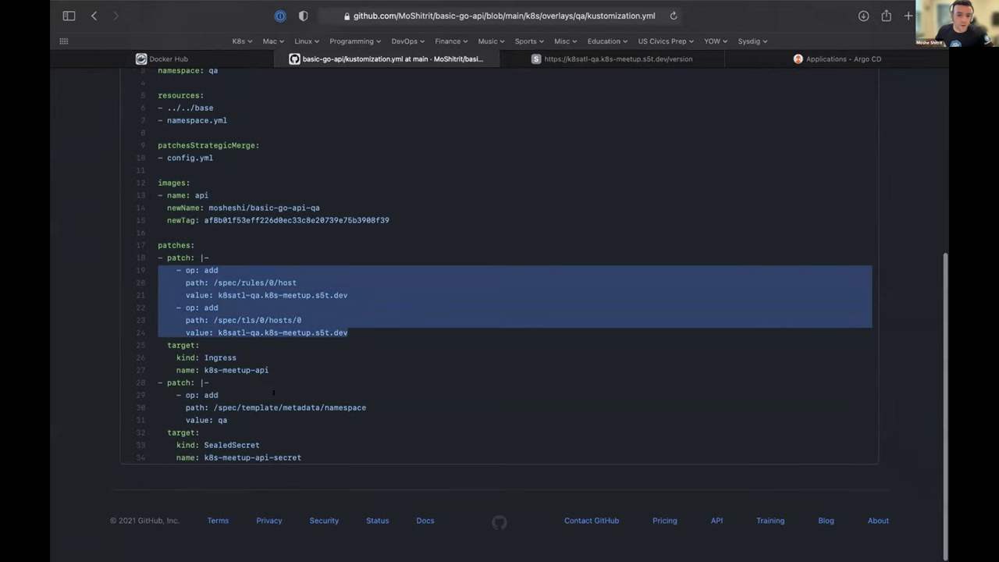
left_click(266, 443)
left_click_drag(231, 419, 201, 390)
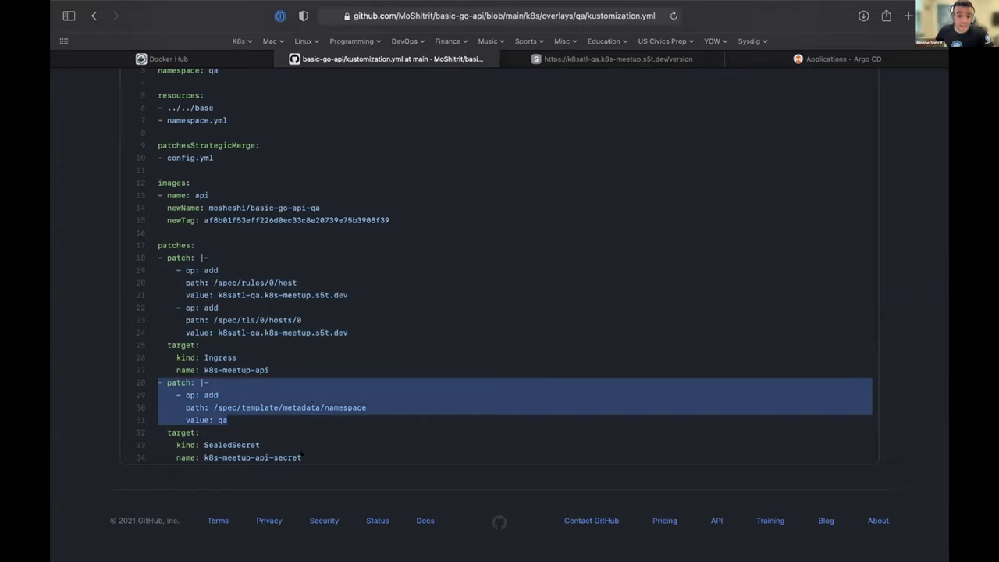
left_click_drag(303, 457, 123, 383)
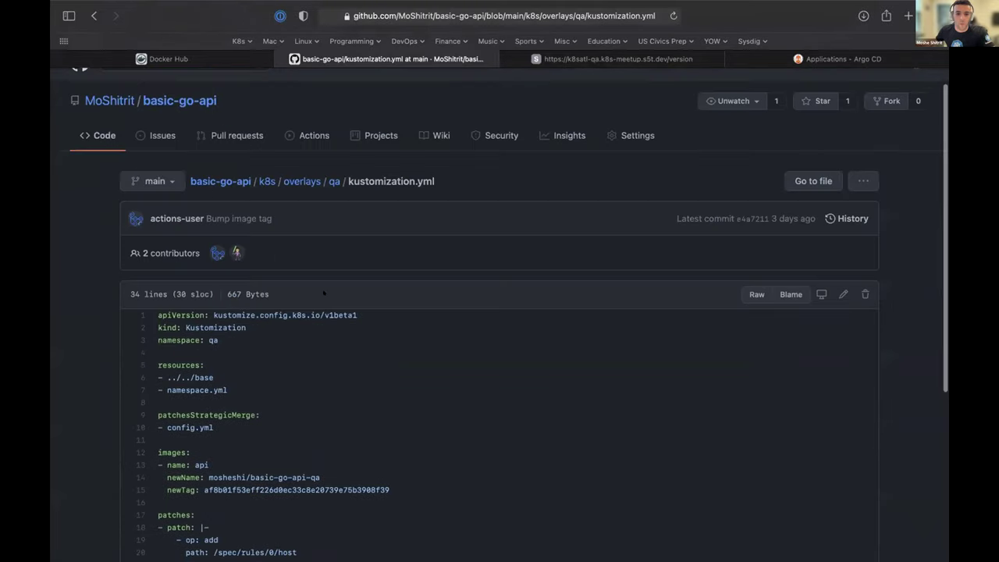
Open sealedsecret.yml in the k8s/base folder and review the SealedSecret manifest.
scroll(323, 293, "down", 3)
scroll(296, 250, "up", 5)
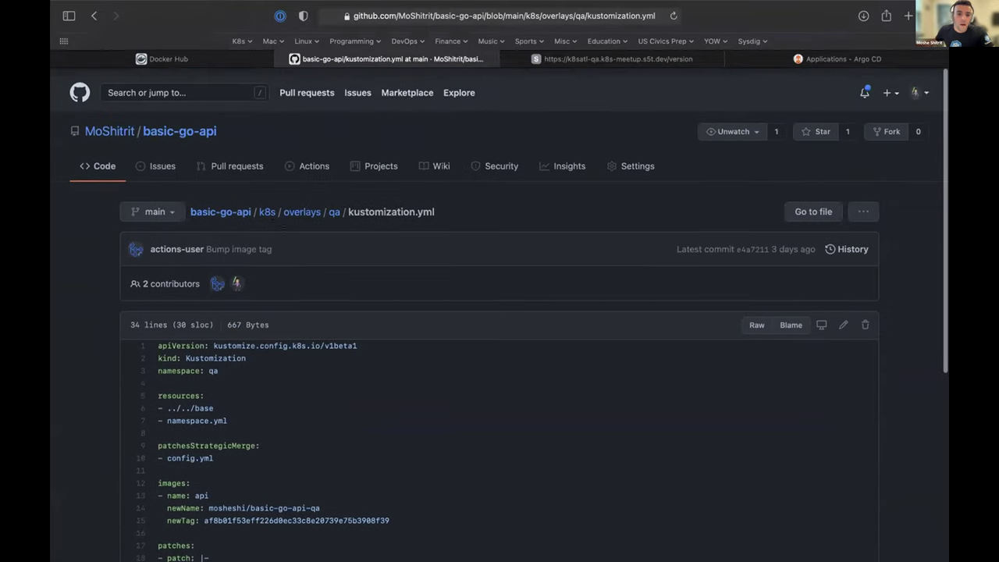
left_click(257, 206)
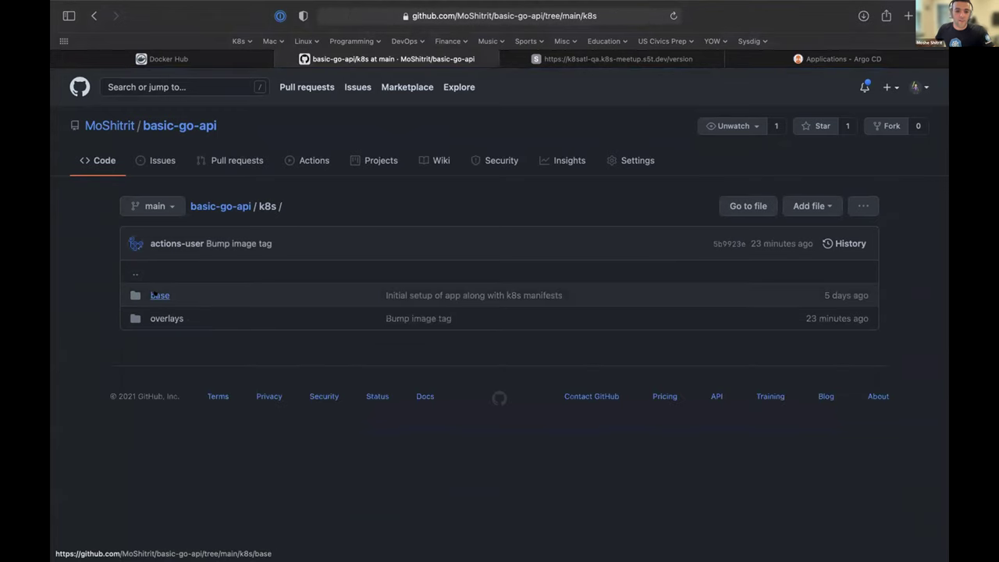
left_click(154, 294)
left_click(209, 380)
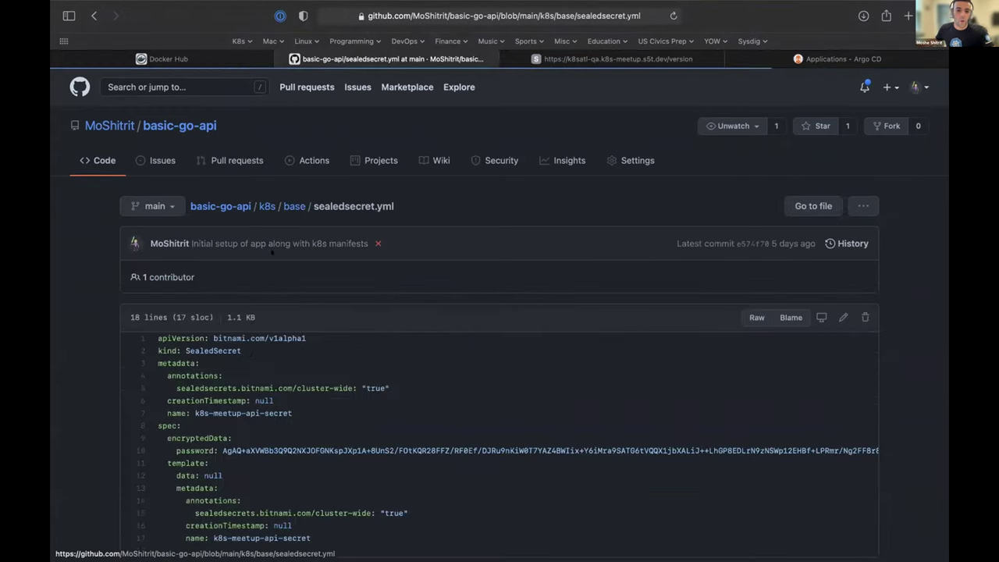
scroll(244, 372, "down", 3)
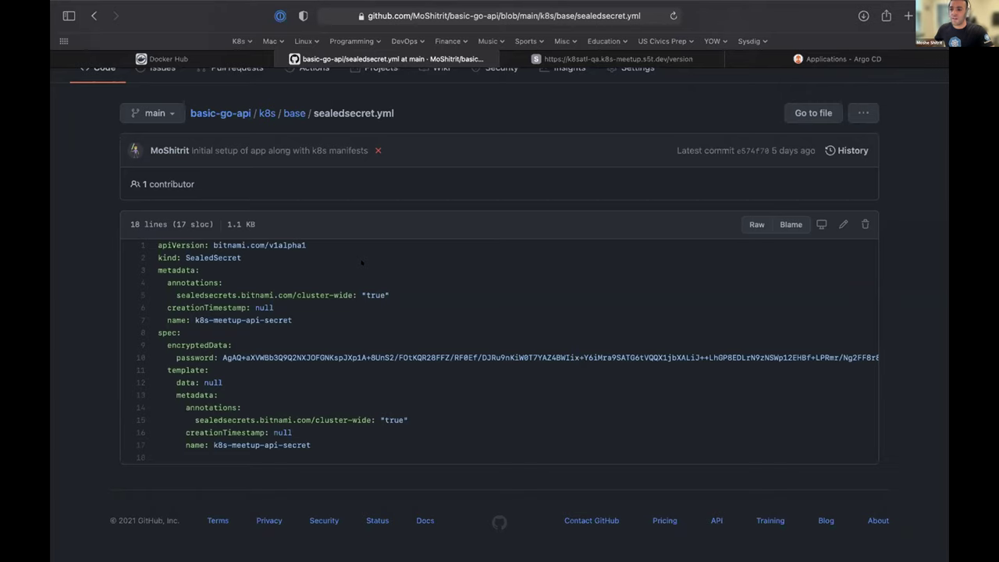
scroll(361, 281, "up", 1)
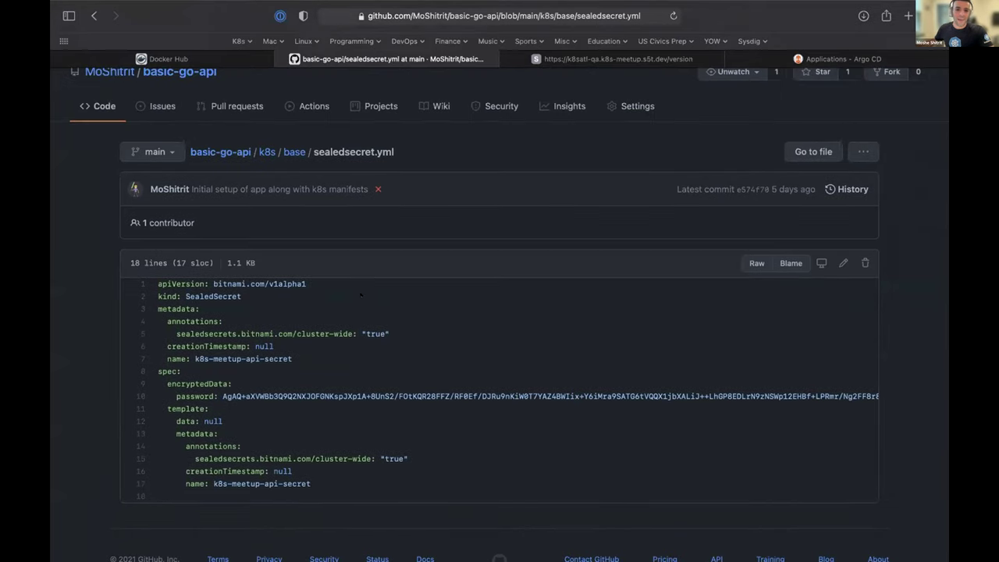
Switch to the terminal and print the current working directory with pwd.
key("ctrl+Left")
key("ctrl+Right")
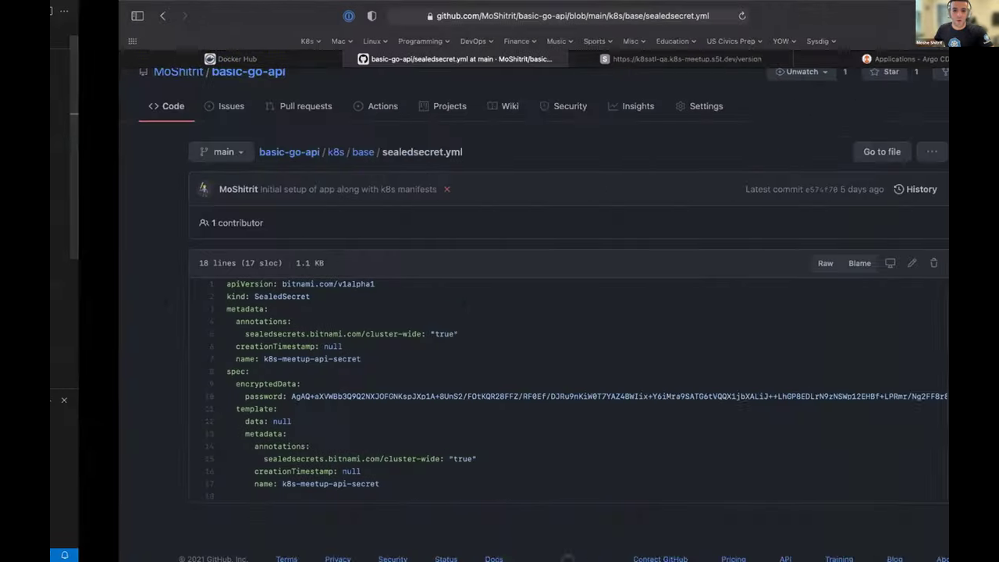
key("ctrl+Right")
type("cd k")
key("BackSpace")
key("BackSpace")
key("BackSpace")
key("BackSpace")
type("pwd")
key("Return")
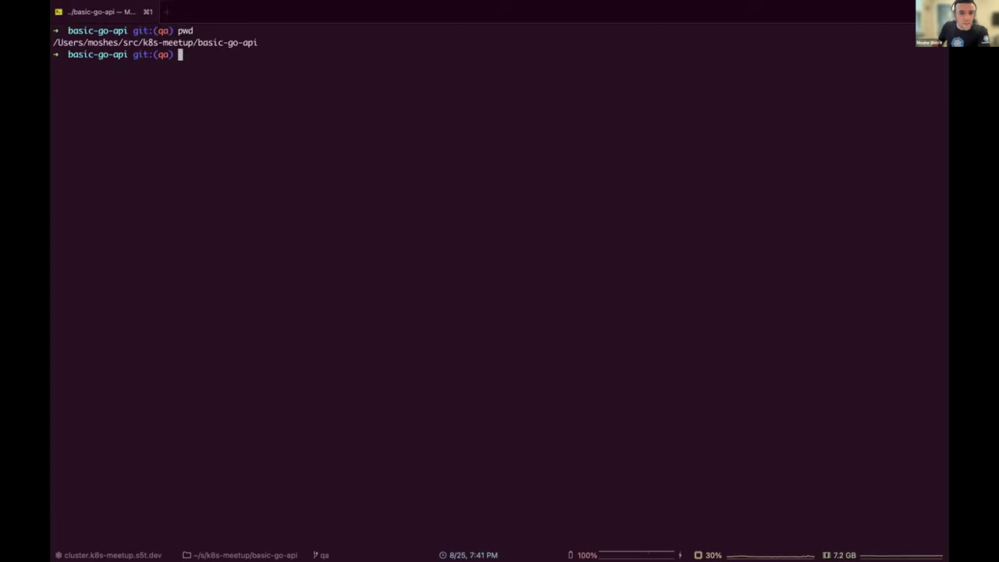
Change the terminal's directory to k8s/overlays/qa.
type("cd ")
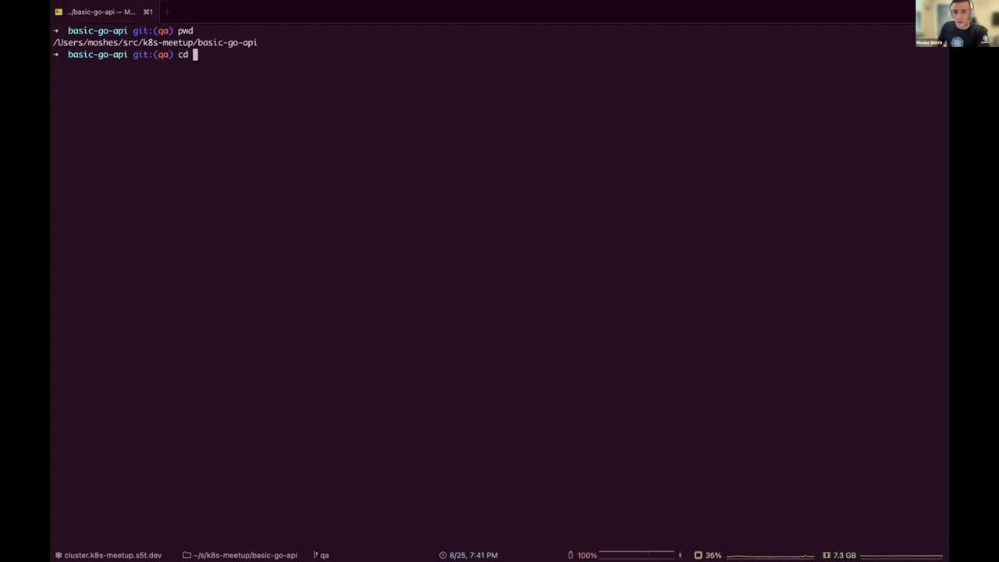
type("k8s/over")
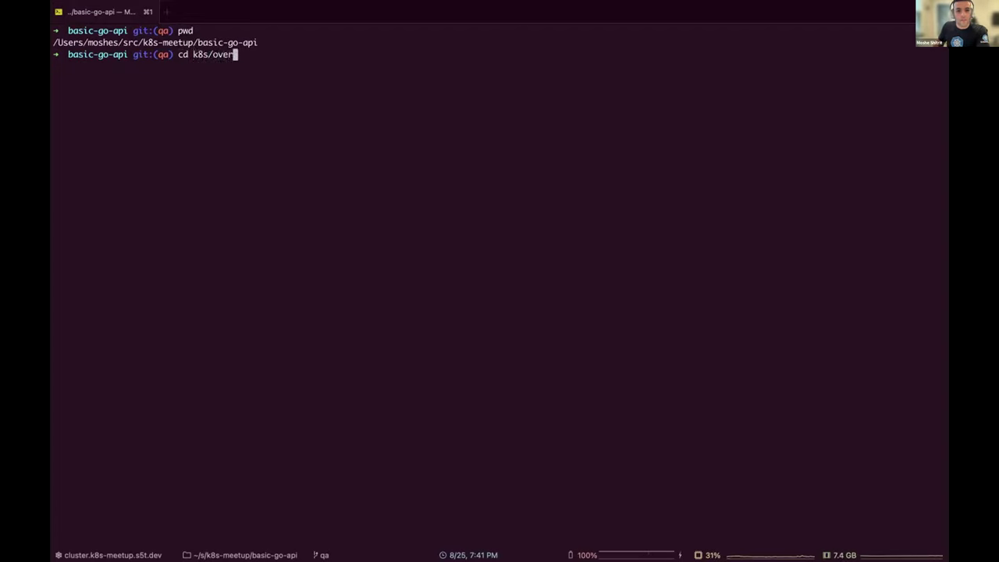
type("lays/qa/")
key("Return")
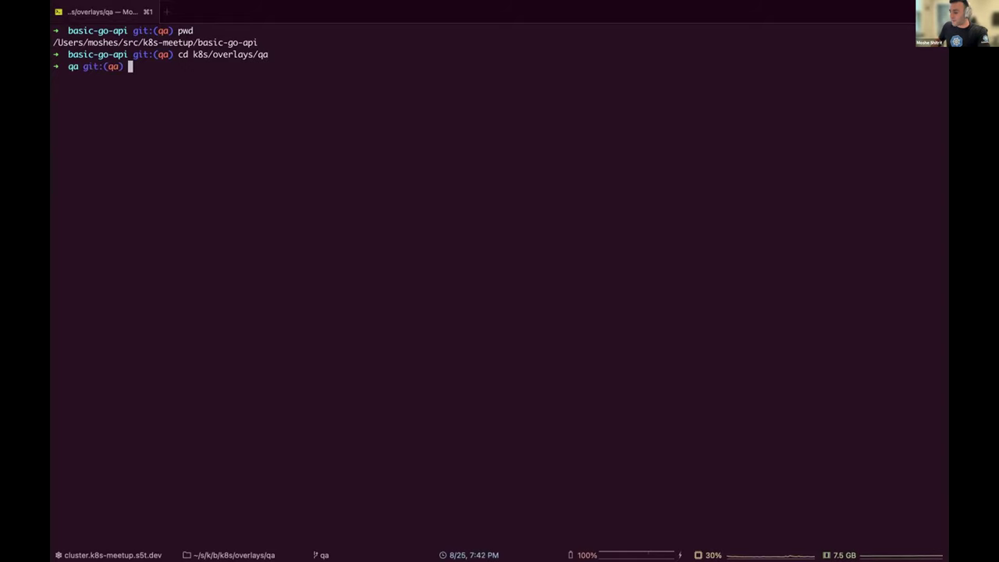
Clear the terminal and run kustomize build to render the QA overlay's manifests.
key("ctrl+l")
type("kus")
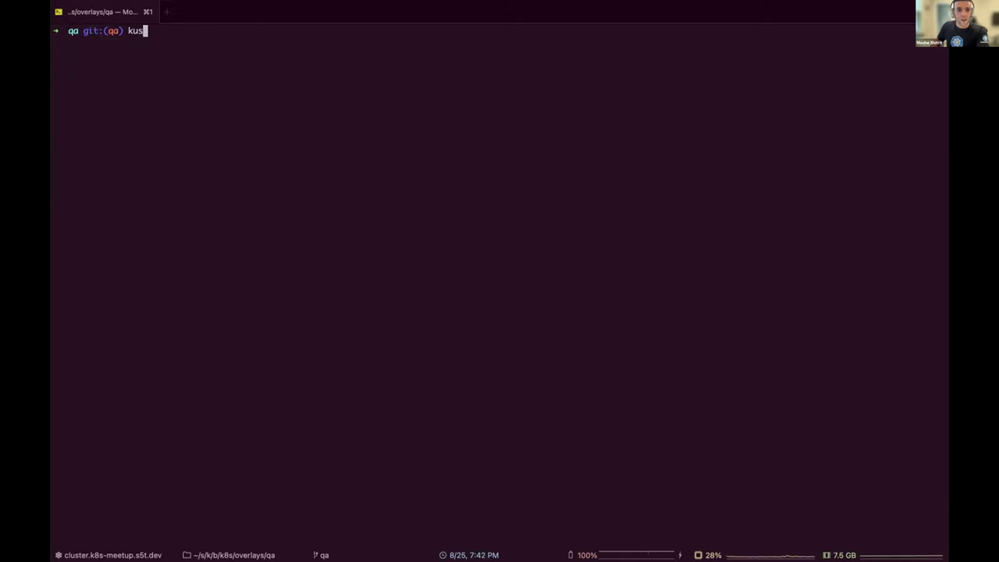
type("tomize build")
key("Return")
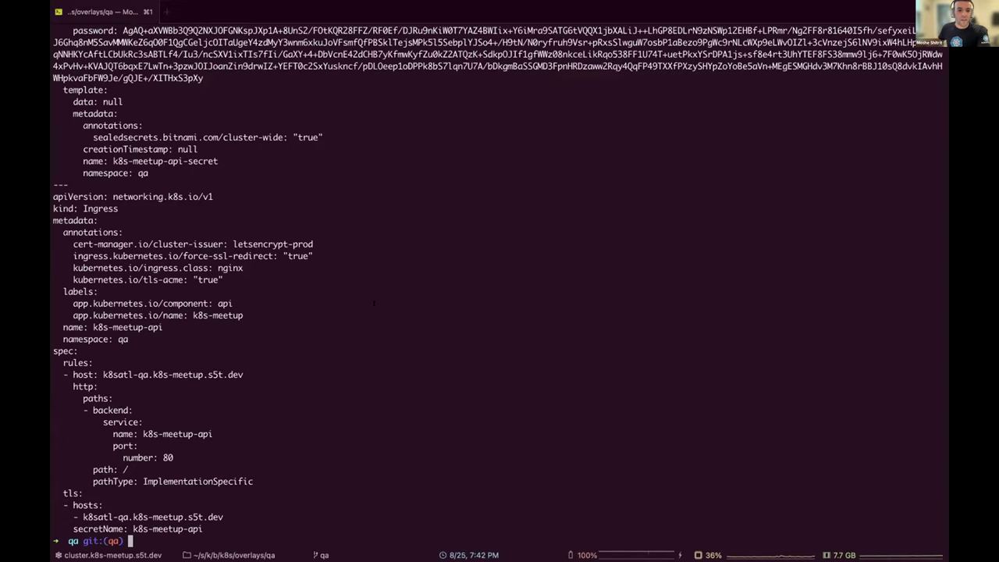
Review the rendered manifests and highlight the namespace line in the SealedSecret's metadata.
scroll(374, 304, "up", 3)
scroll(372, 315, "down", 3)
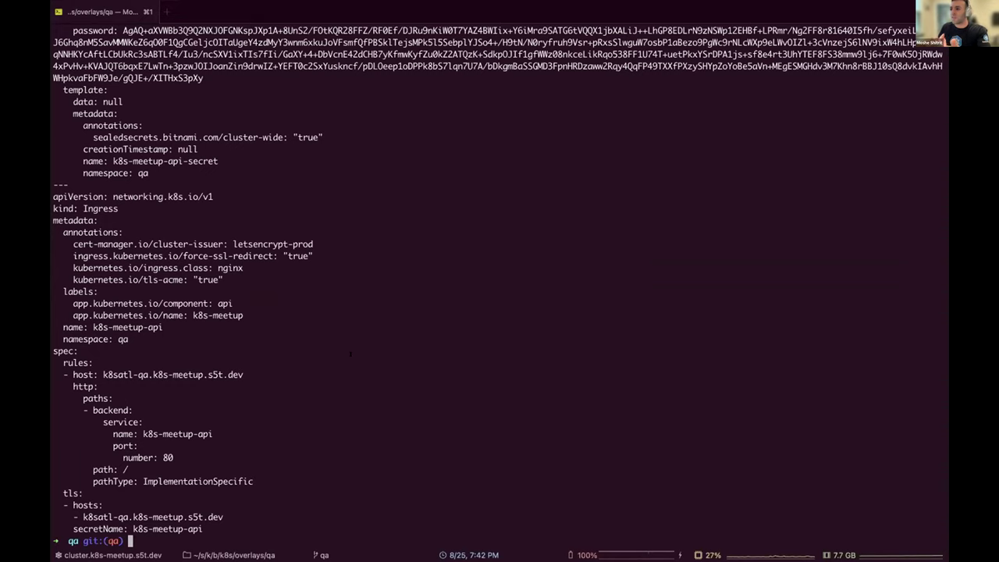
scroll(301, 340, "up", 5)
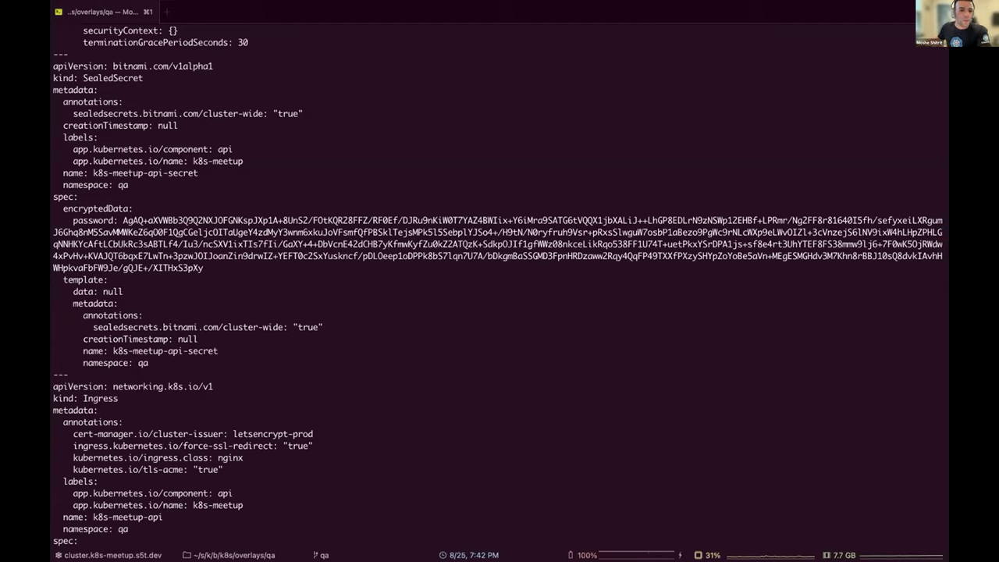
left_click_drag(156, 185, 58, 185)
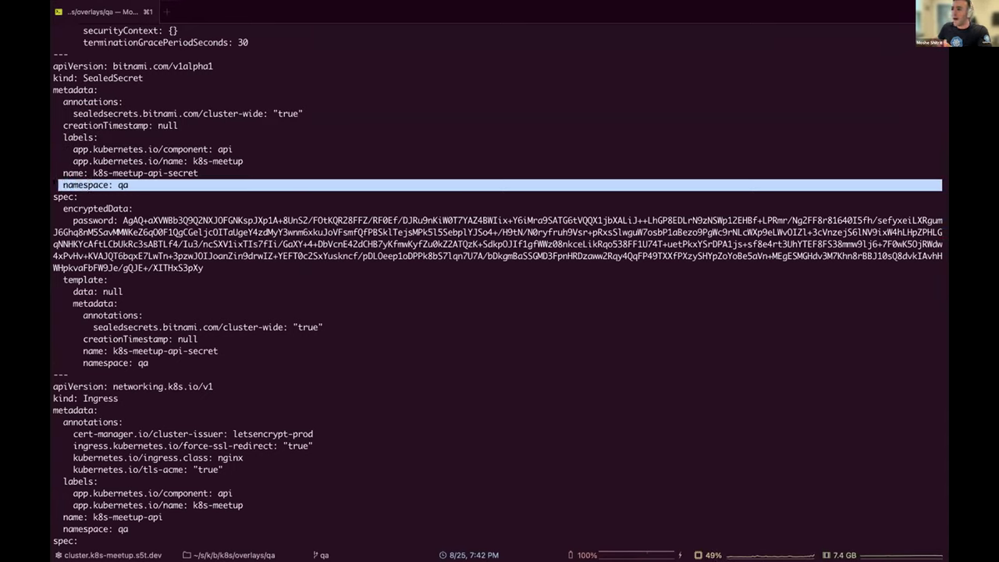
left_click(58, 185)
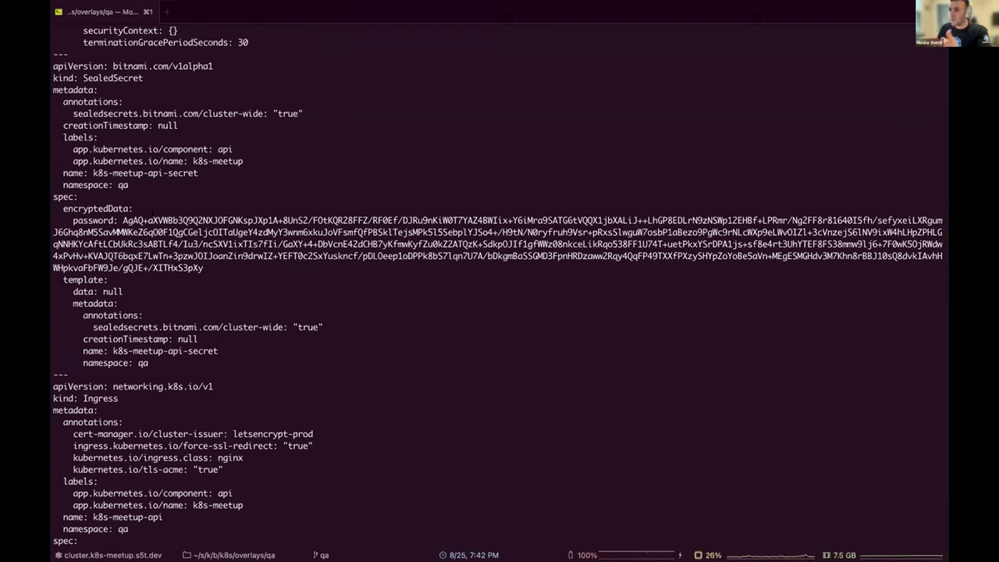
Enlarge the terminal text and rerun kustomize build for the QA overlay on a cleared screen.
scroll(499, 281, "up", 10)
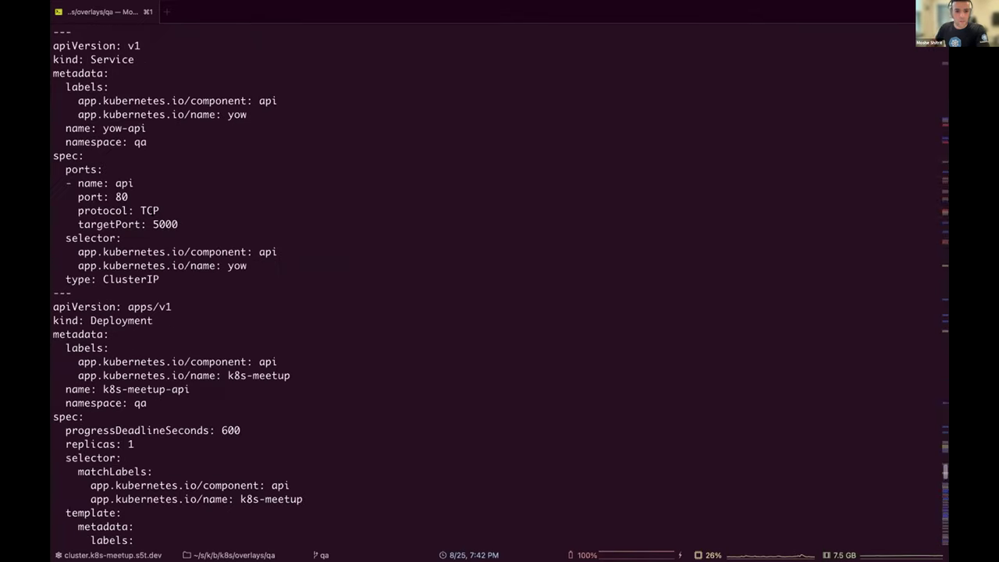
scroll(499, 281, "down", 15)
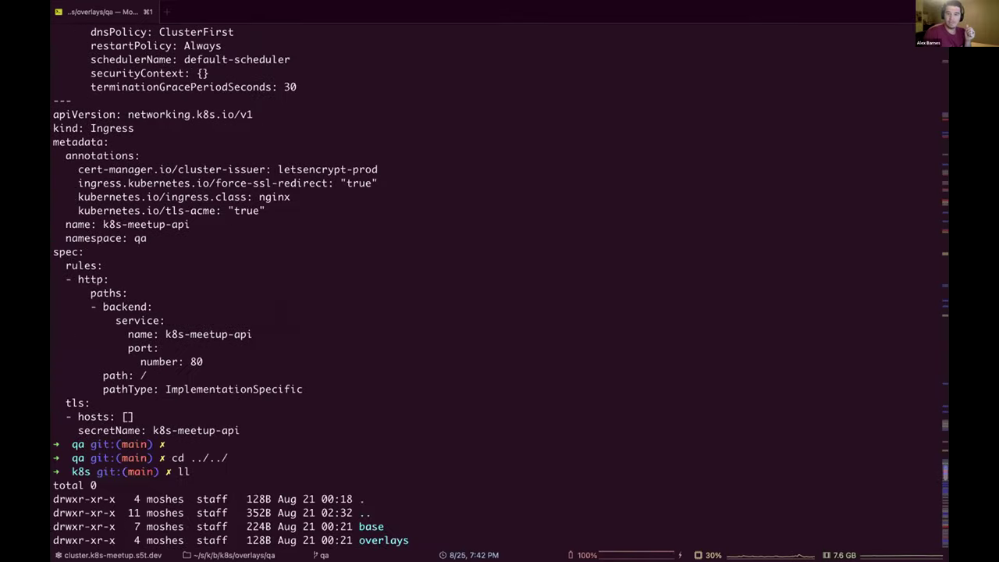
scroll(499, 281, "up", 20)
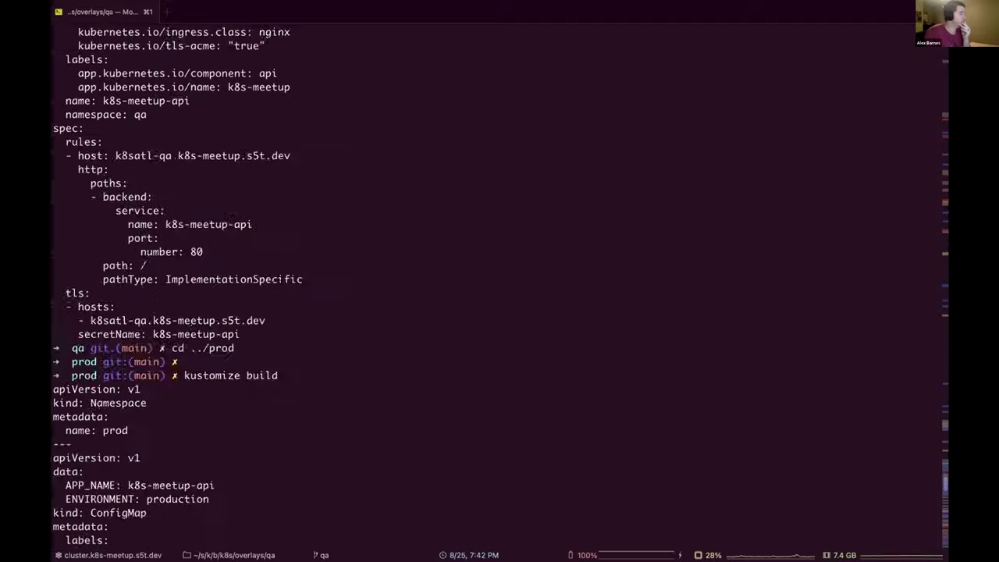
scroll(499, 281, "down", 15)
scroll(500, 281, "down", 5)
scroll(499, 281, "up", 10)
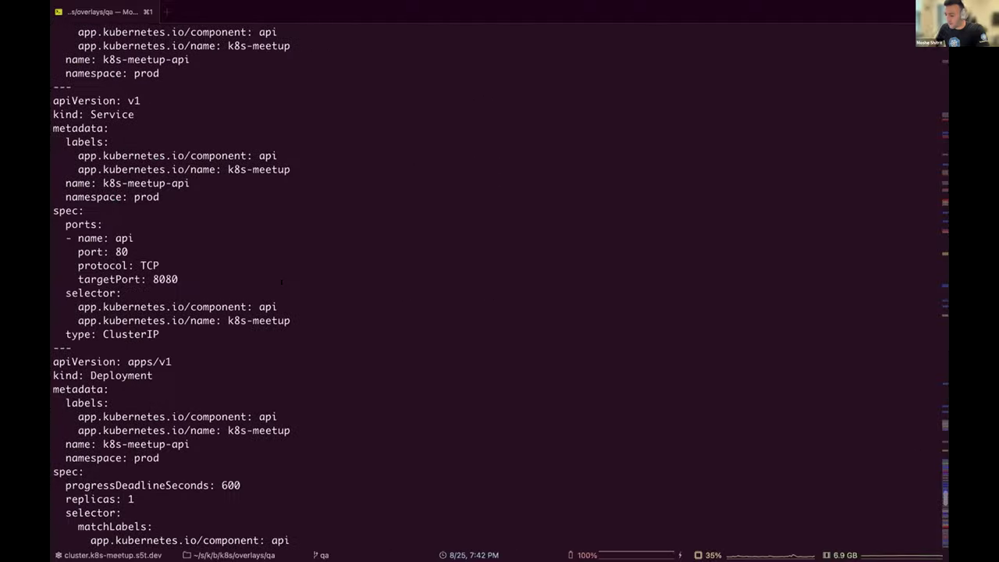
key("ctrl+l")
type("kustomize build")
key("Return")
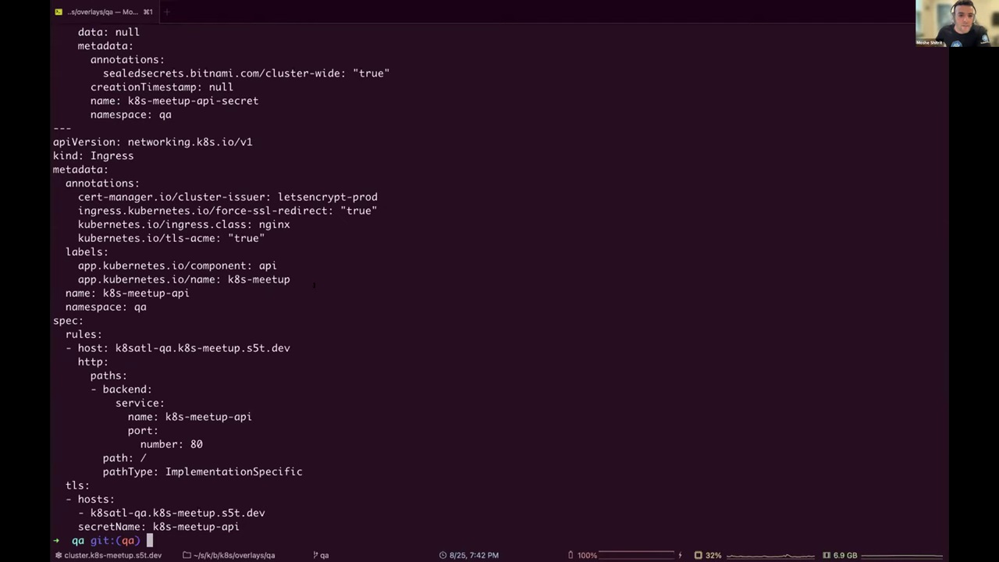
Highlight the host value under the rendered Ingress rules.
scroll(312, 333, "up", 3)
scroll(272, 283, "down", 3)
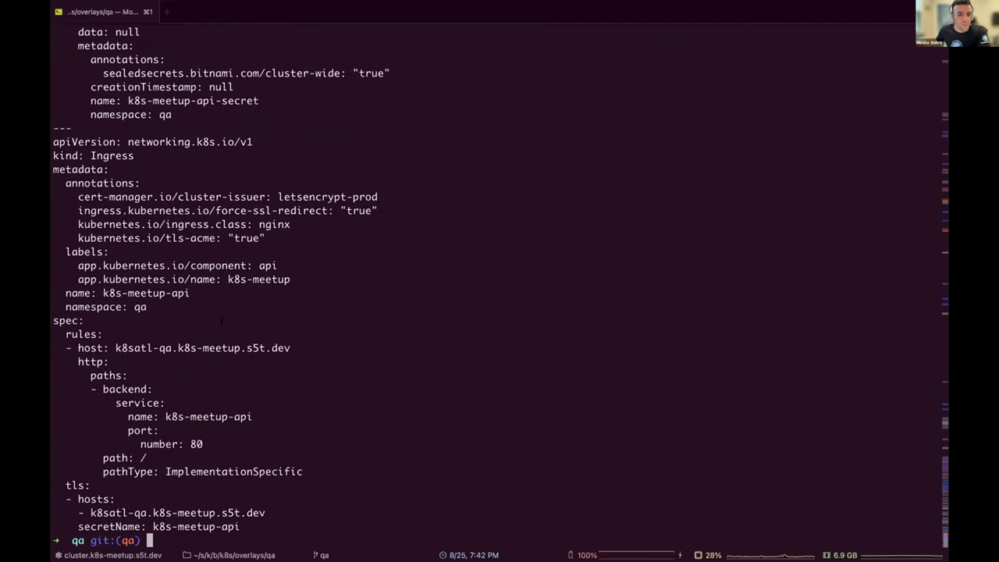
left_click_drag(301, 347, 115, 348)
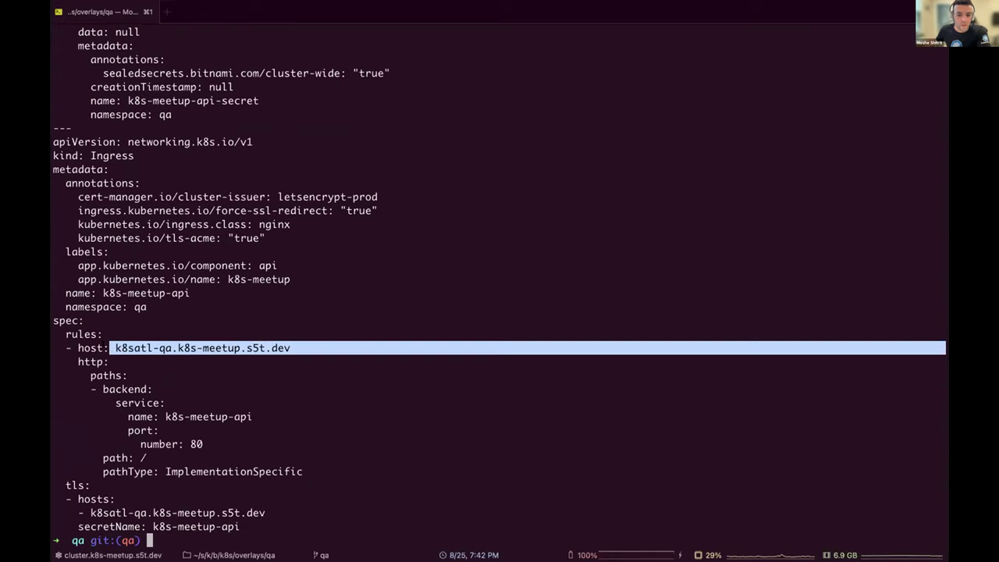
left_click(191, 373)
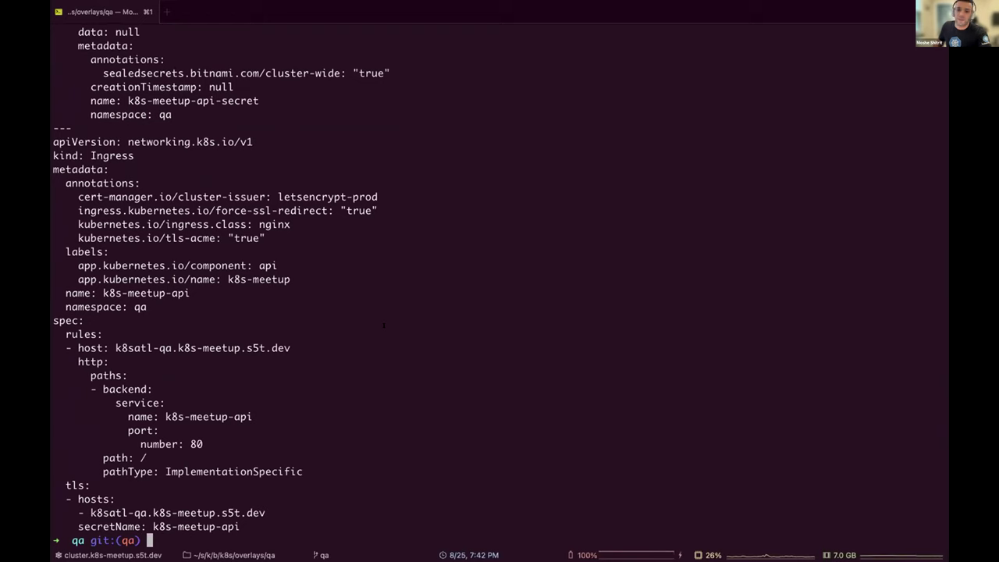
Clear the terminal, then switch to GitHub in the browser and open ci-cd.yml in basic-go-api's .github/workflows folder.
key("ctrl+l")
key("super+Tab")
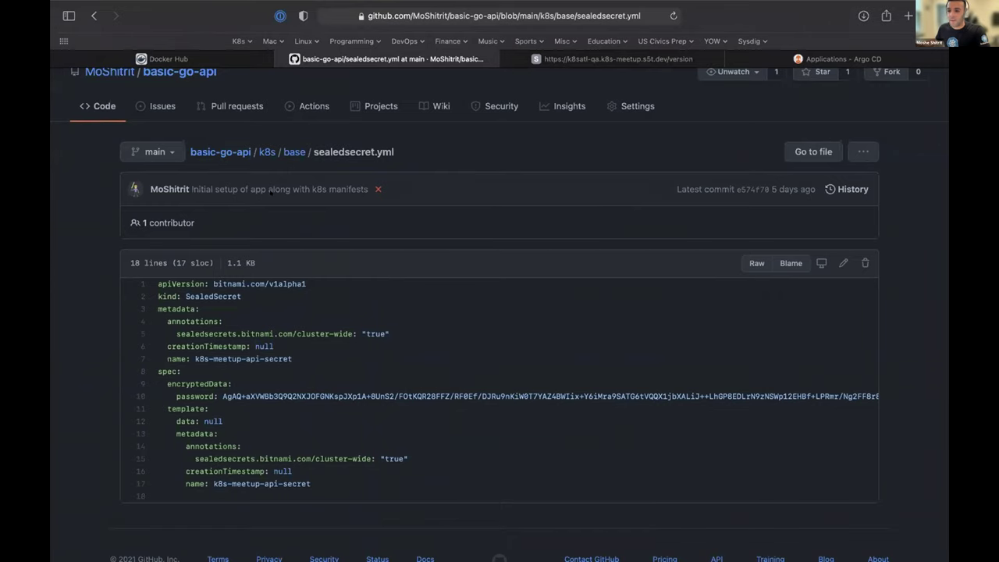
left_click(206, 148)
left_click(179, 329)
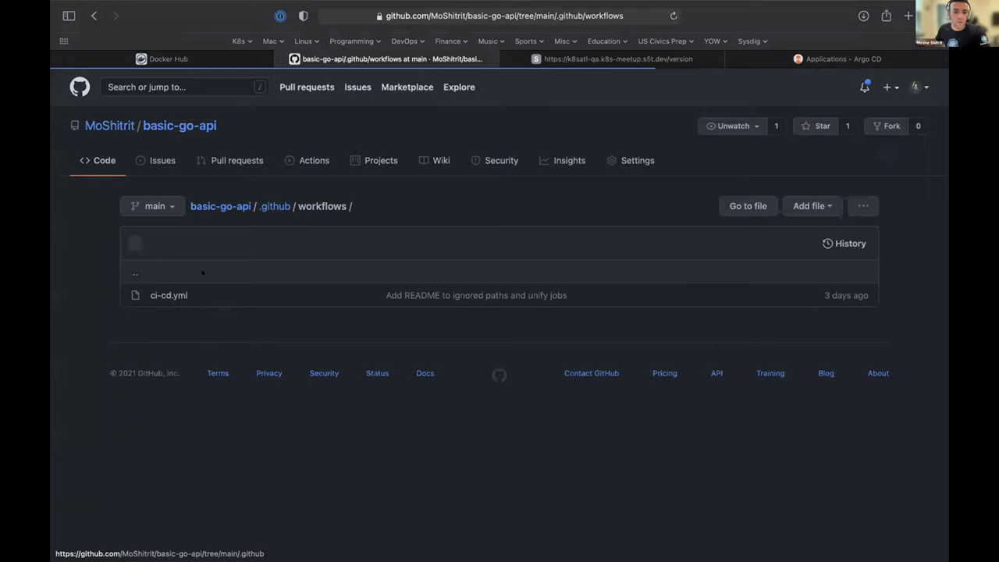
left_click(173, 294)
scroll(314, 364, "down", 1)
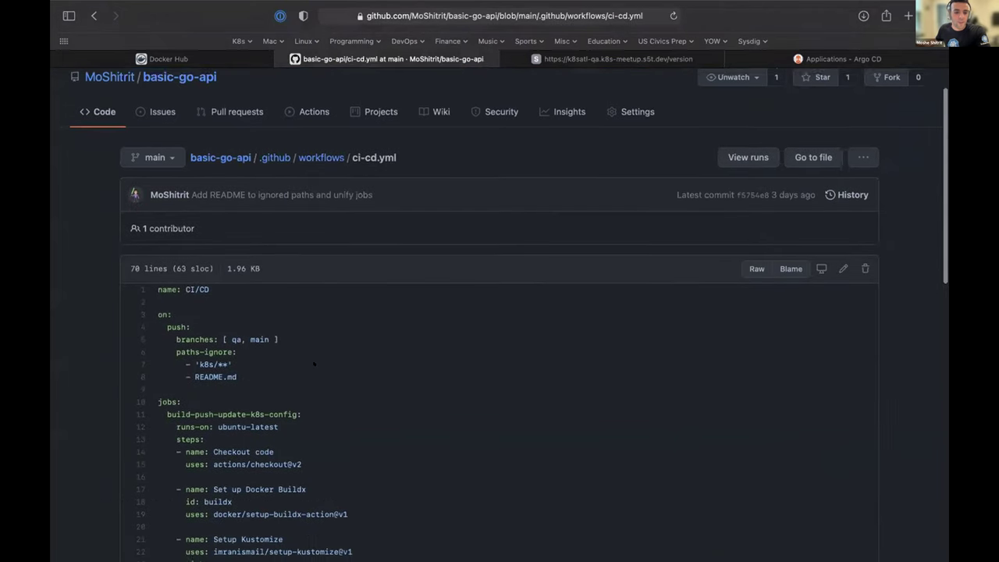
Highlight the push trigger and its qa and main branches in ci-cd.yml.
scroll(241, 290, "down", 1)
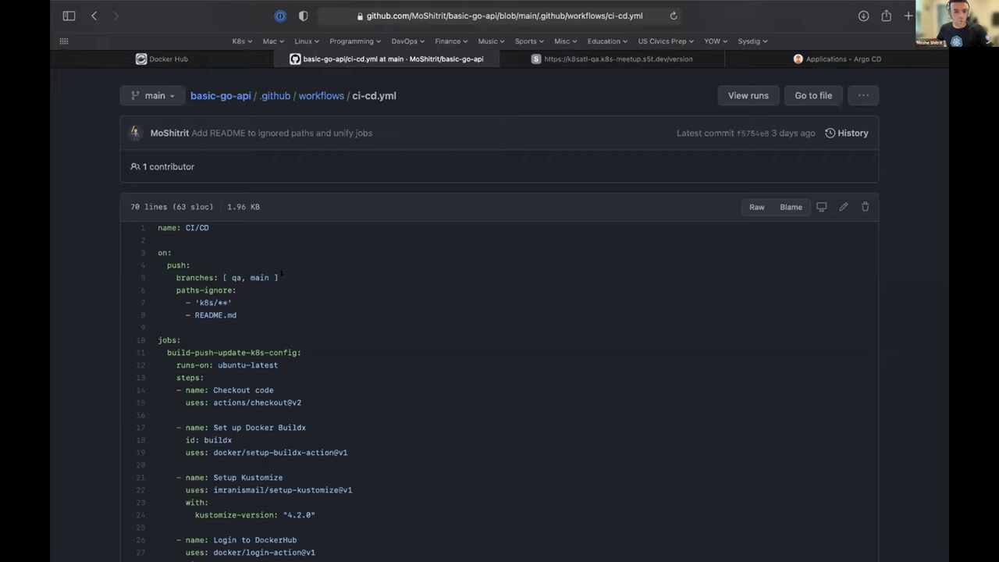
left_click_drag(279, 277, 129, 262)
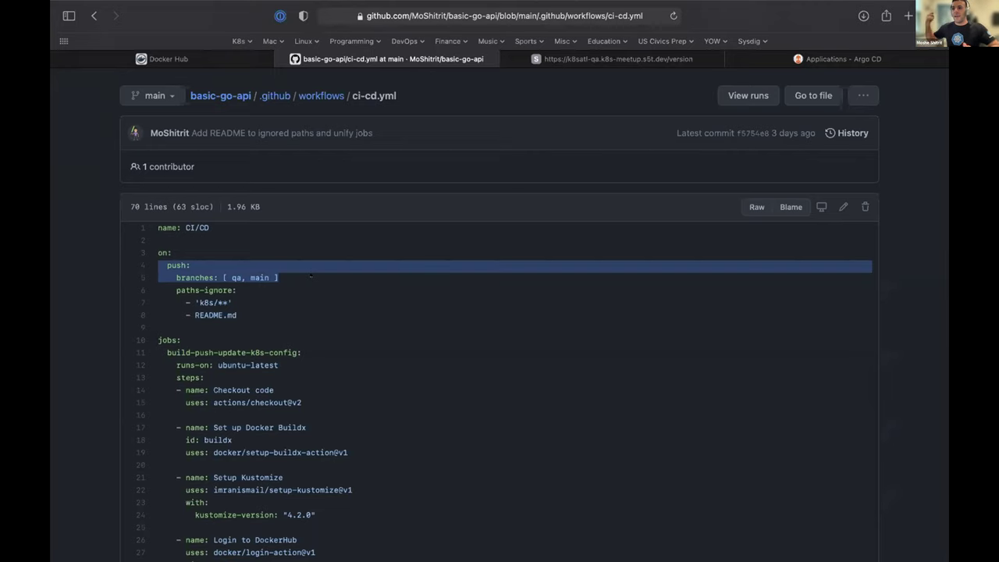
left_click(311, 275)
Skim the workflow's jobs, then highlight the paths-ignore entries 'k8s/**' and README.md under the push trigger.
scroll(316, 327, "down", 10)
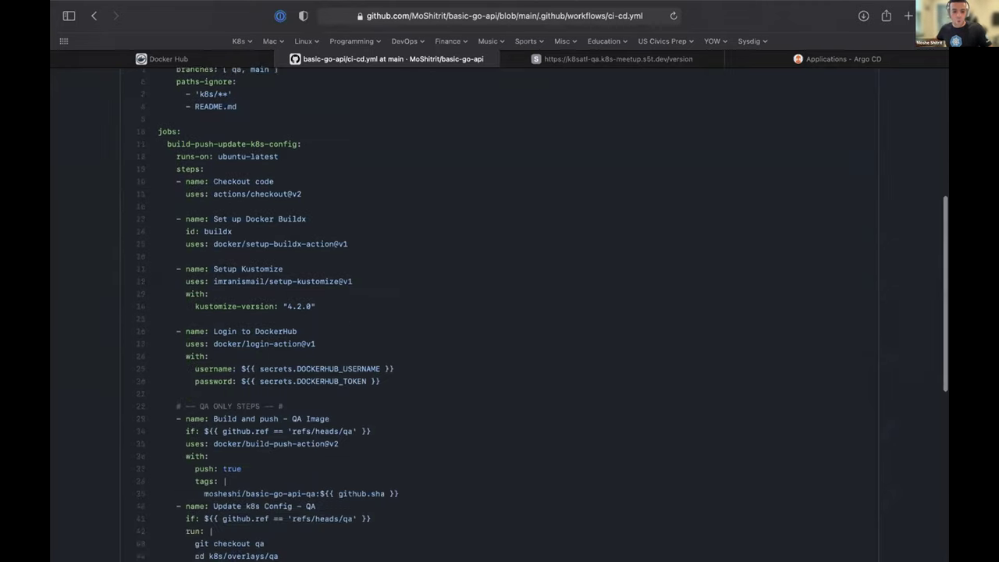
scroll(322, 373, "down", 2)
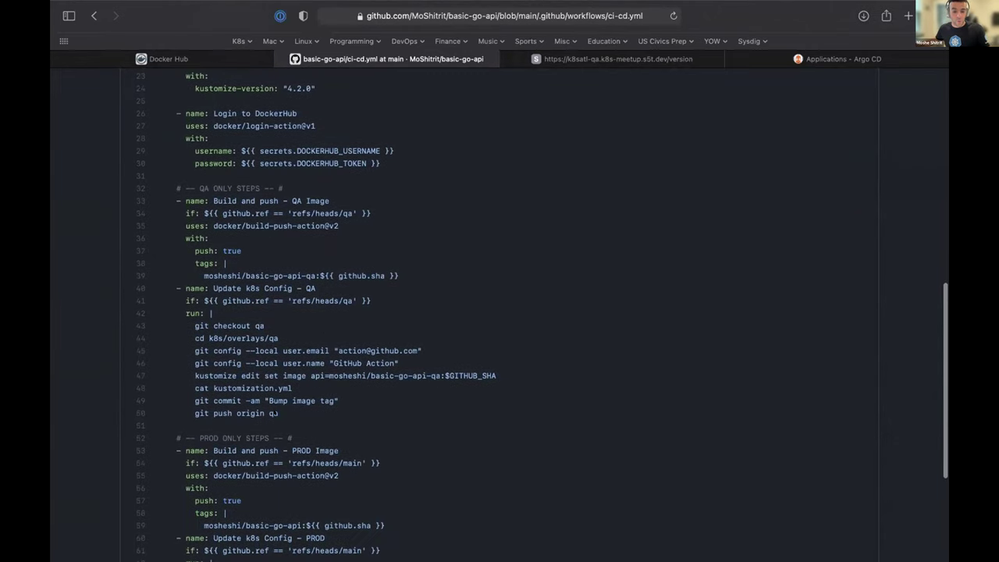
scroll(277, 414, "up", 8)
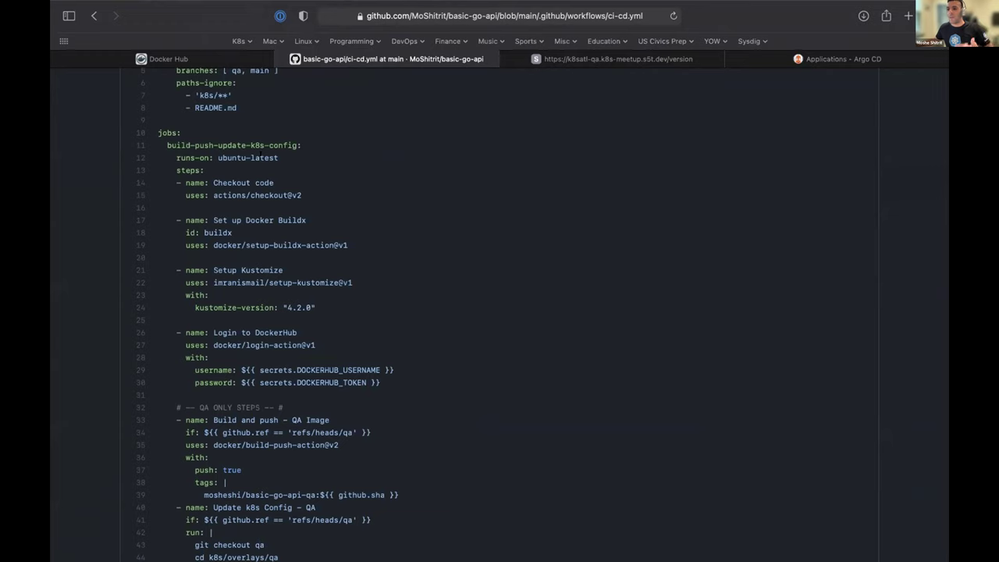
scroll(259, 154, "up", 1)
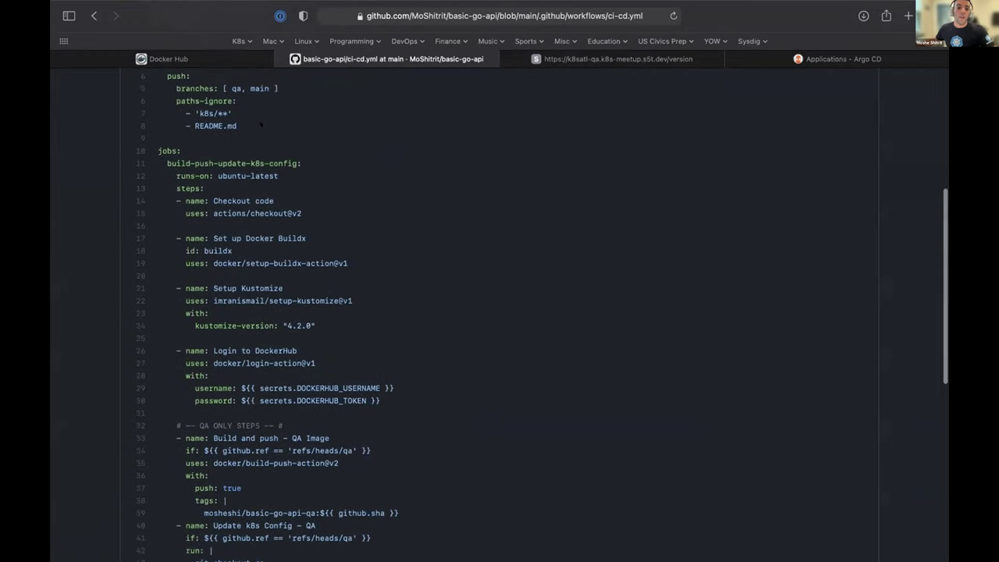
left_click_drag(242, 113, 150, 94)
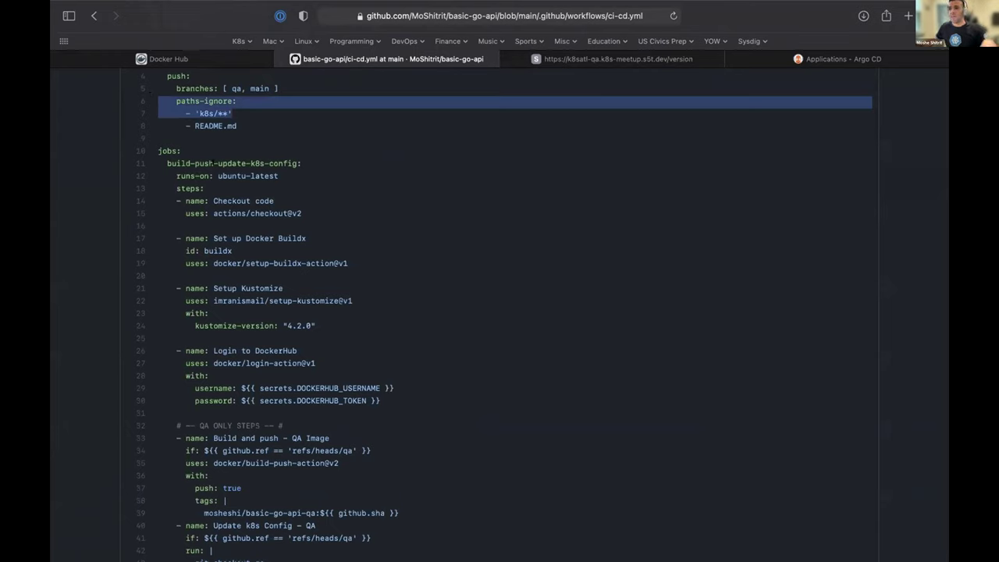
triple_click(233, 113)
left_click(252, 111)
left_click_drag(242, 114, 143, 94)
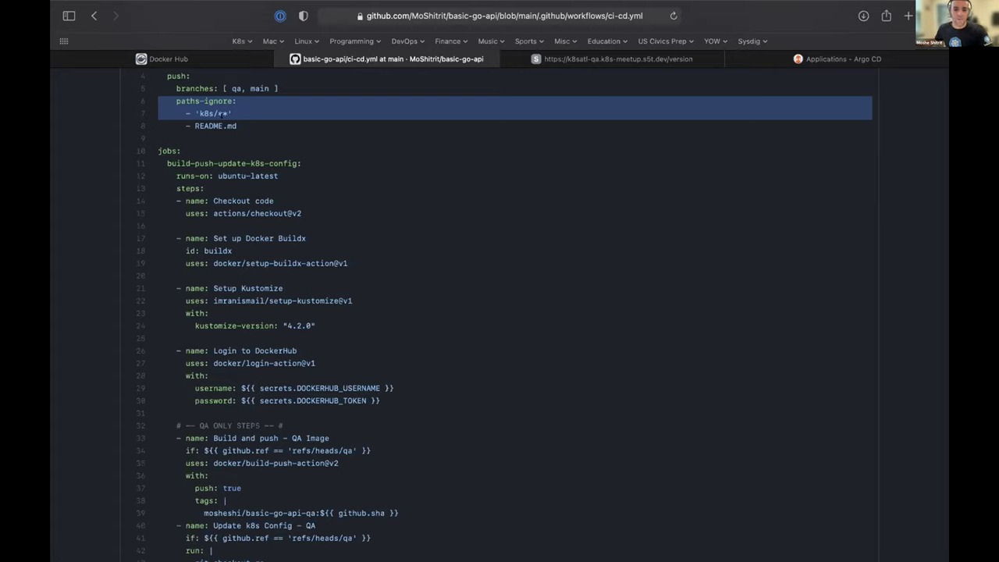
left_click_drag(162, 126, 237, 126)
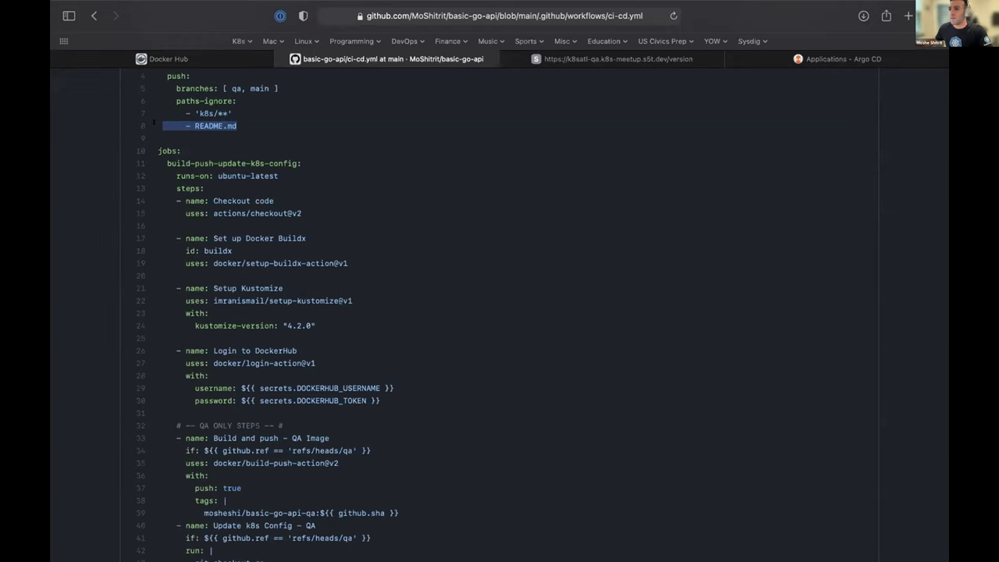
Highlight the job's shared steps from Checkout code through Docker Buildx and Kustomize setup to Login to DockerHub.
scroll(264, 182, "down", 1)
scroll(297, 182, "down", 1)
left_click(321, 181)
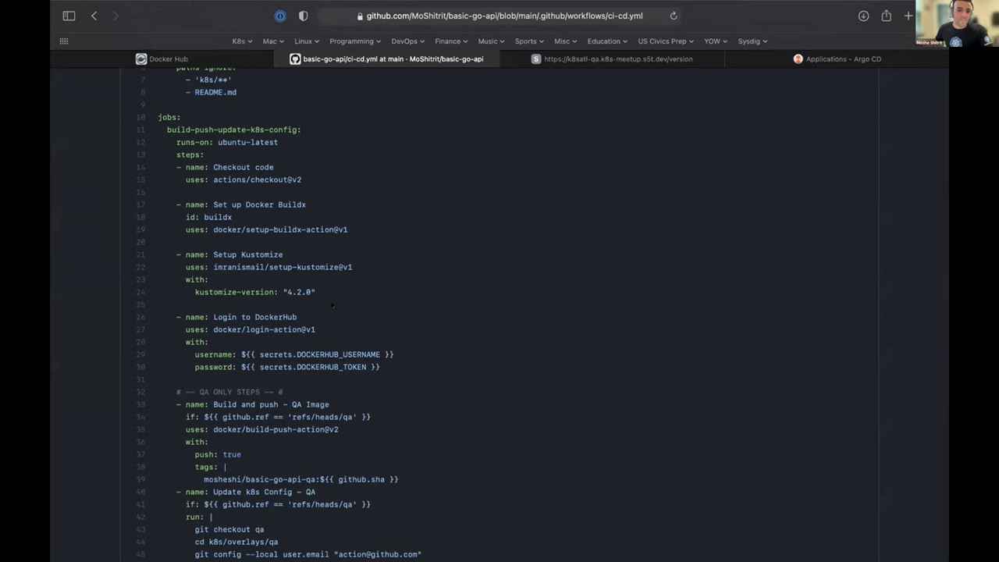
left_click_drag(302, 173, 160, 153)
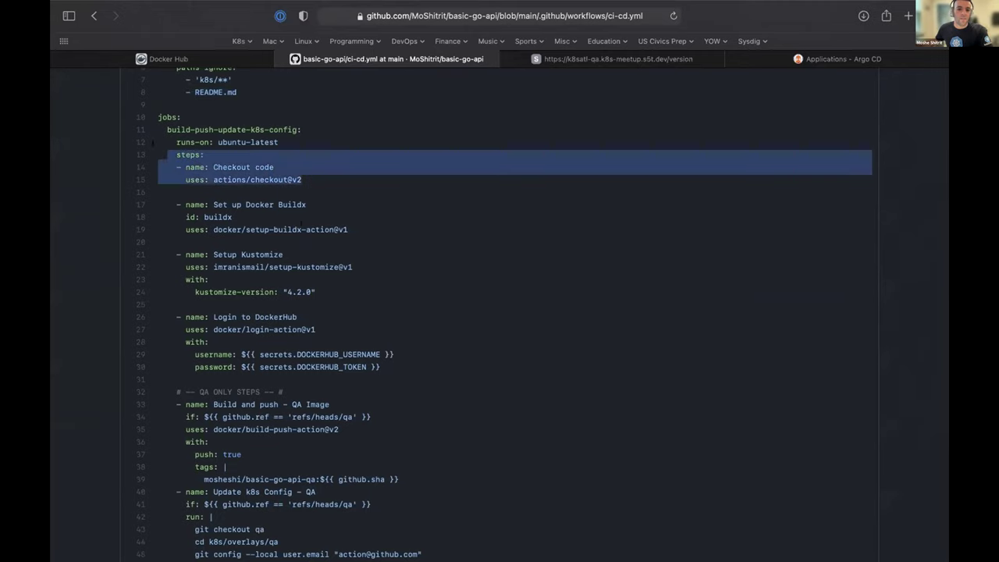
left_click_drag(160, 242, 152, 196)
scroll(403, 283, "down", 3)
left_click_drag(359, 205, 158, 205)
left_click_drag(382, 305, 160, 70)
scroll(373, 302, "down", 3)
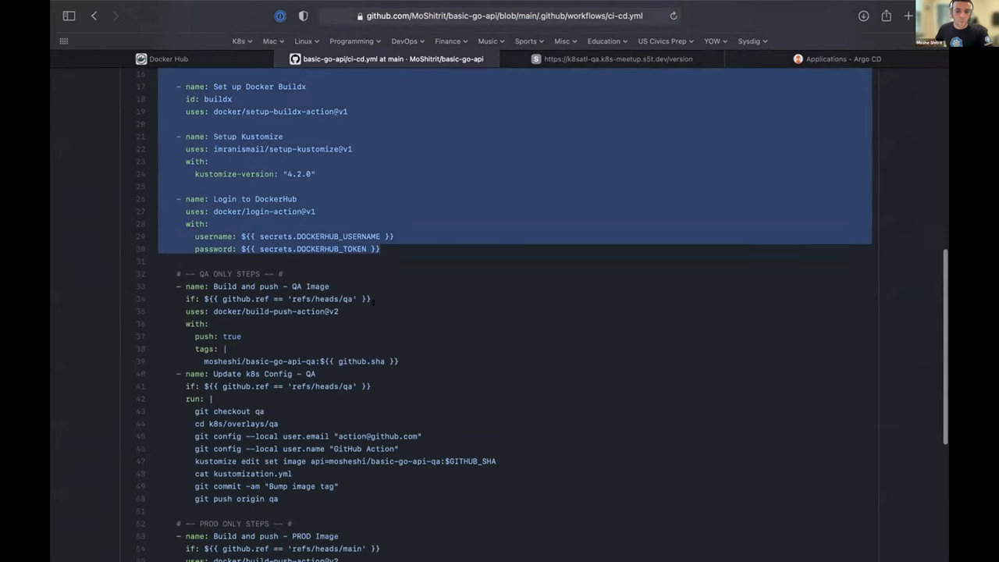
left_click(311, 232)
Highlight the refs/heads/qa condition and the whole Build and push step for the QA image.
scroll(327, 242, "down", 3)
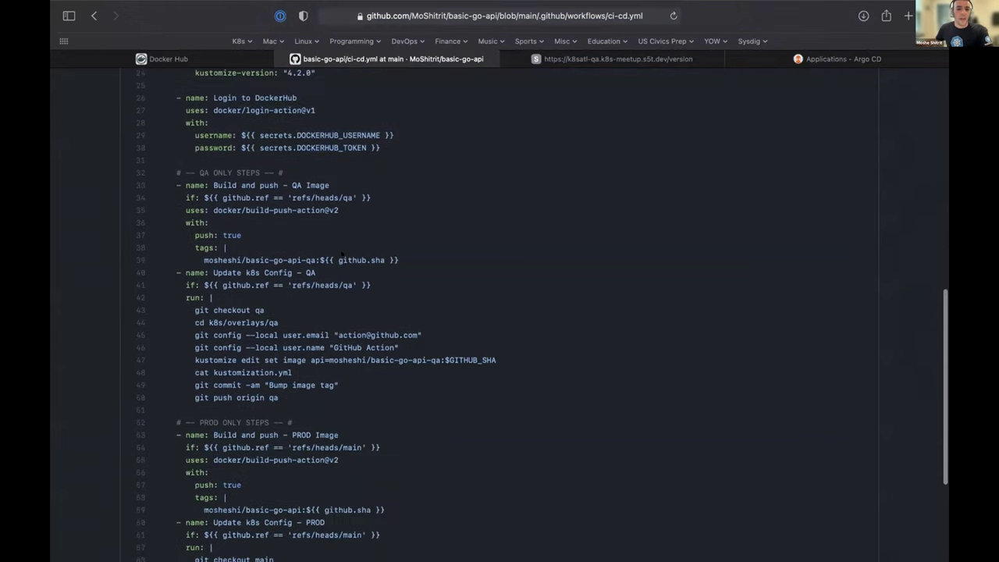
left_click_drag(312, 394, 157, 198)
left_click(372, 197)
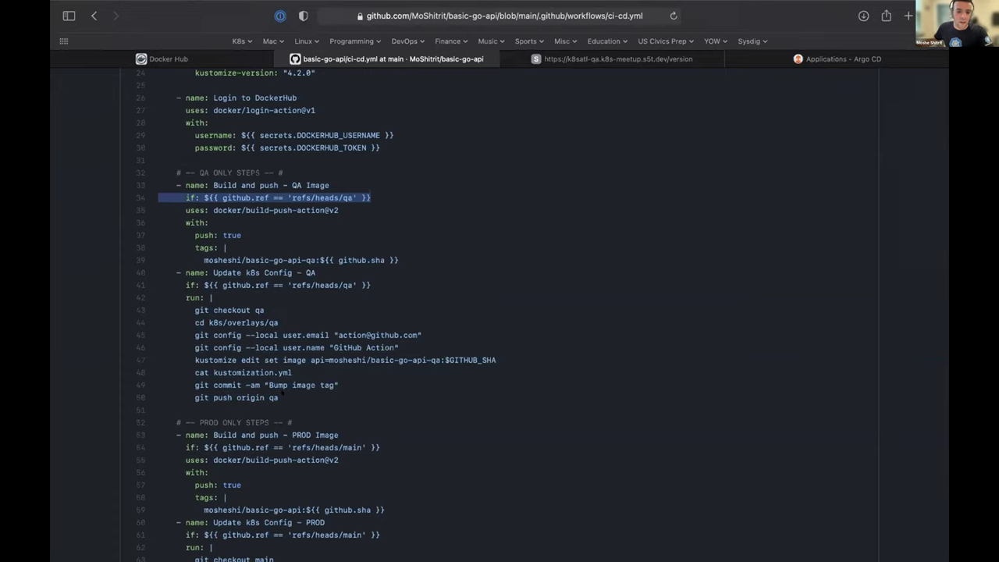
left_click(351, 353)
scroll(351, 353, "down", 2)
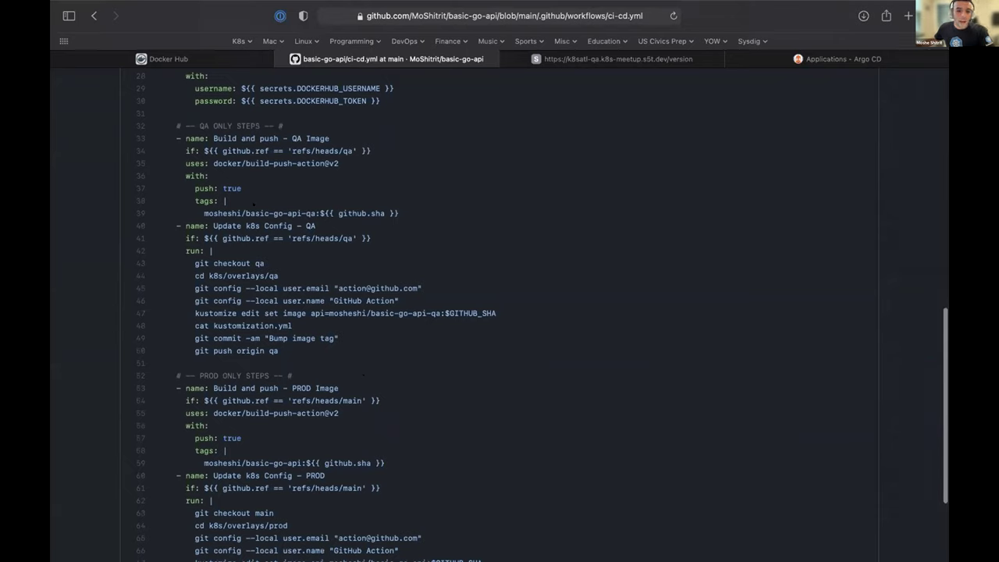
left_click_drag(399, 213, 140, 126)
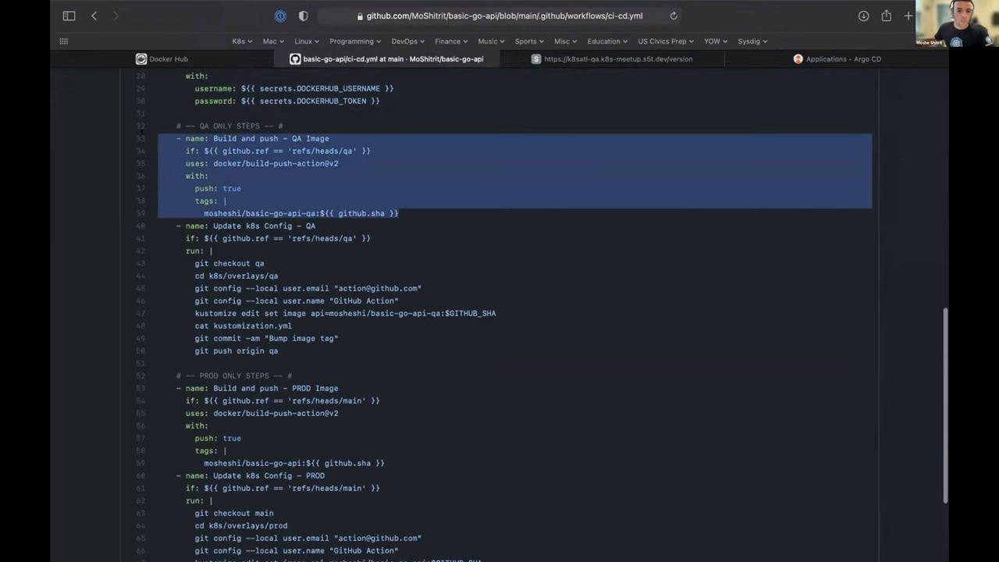
left_click(301, 341)
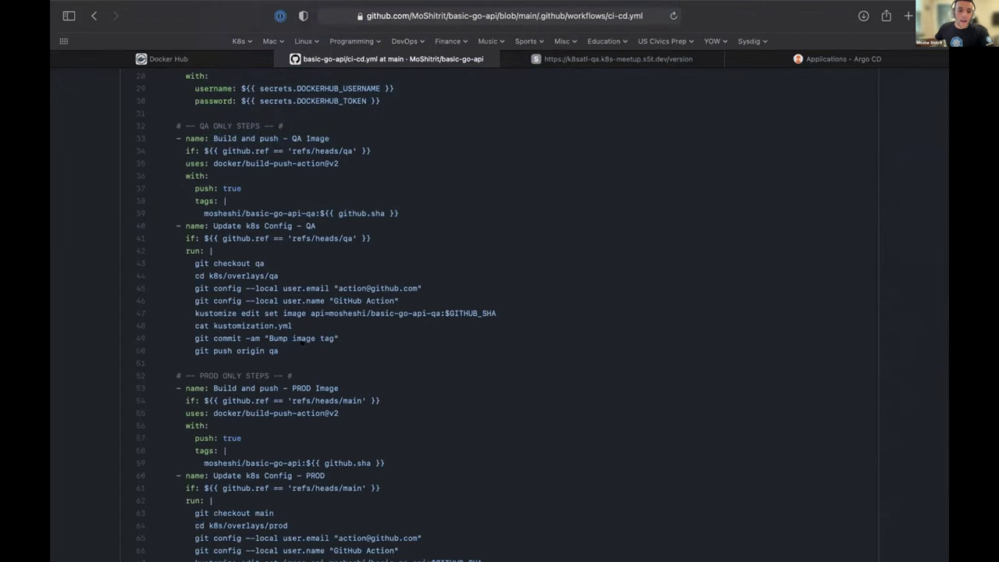
Highlight the Update k8s Config step for QA and its kustomize edit, cat, git commit and git push commands.
left_click_drag(285, 351, 137, 226)
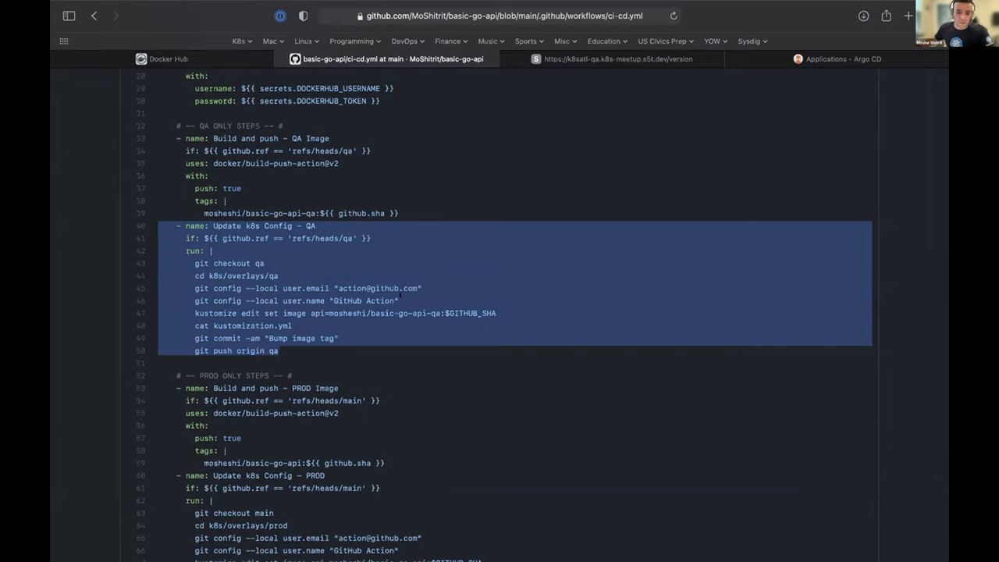
left_click(192, 303)
left_click_drag(192, 308, 483, 306)
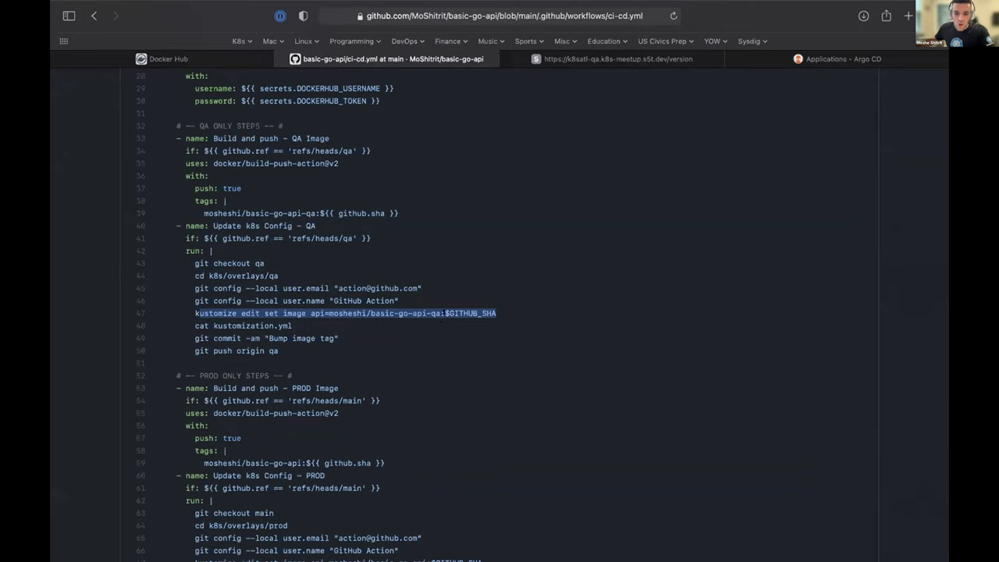
left_click_drag(294, 325, 175, 322)
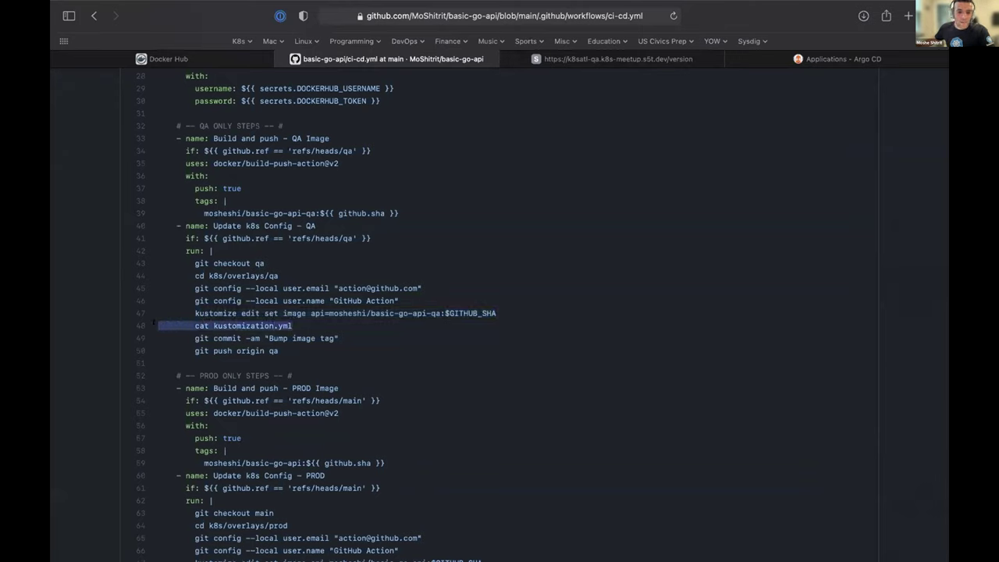
left_click_drag(339, 338, 160, 74)
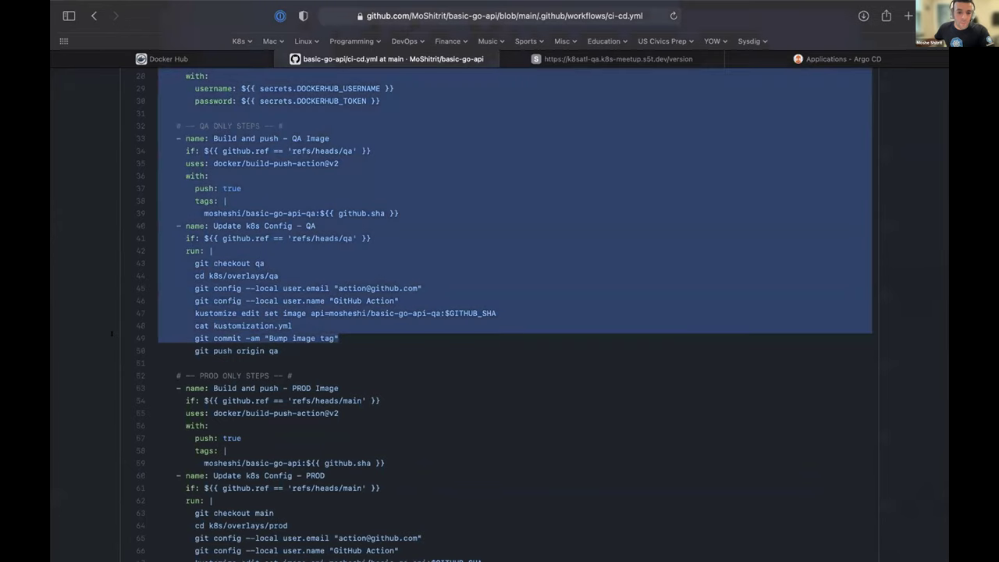
left_click(201, 332)
left_click_drag(278, 350, 162, 350)
Highlight the PROD-only steps and the basic-go-api image name in their kustomize edit set image command.
scroll(332, 344, "down", 1)
scroll(332, 344, "down", 3)
left_click(303, 462)
left_click_drag(293, 468, 126, 294)
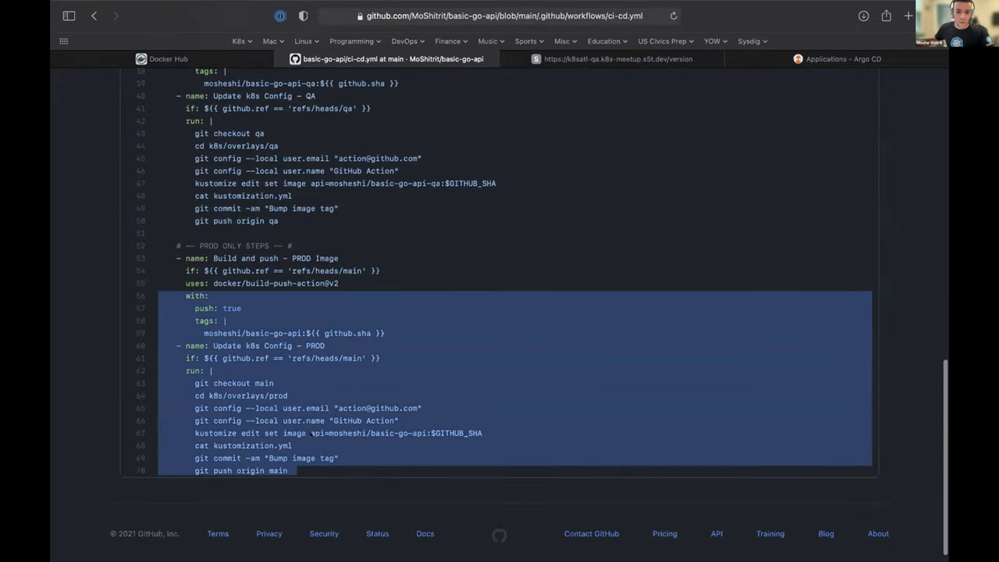
left_click(311, 432)
left_click_drag(428, 433, 363, 433)
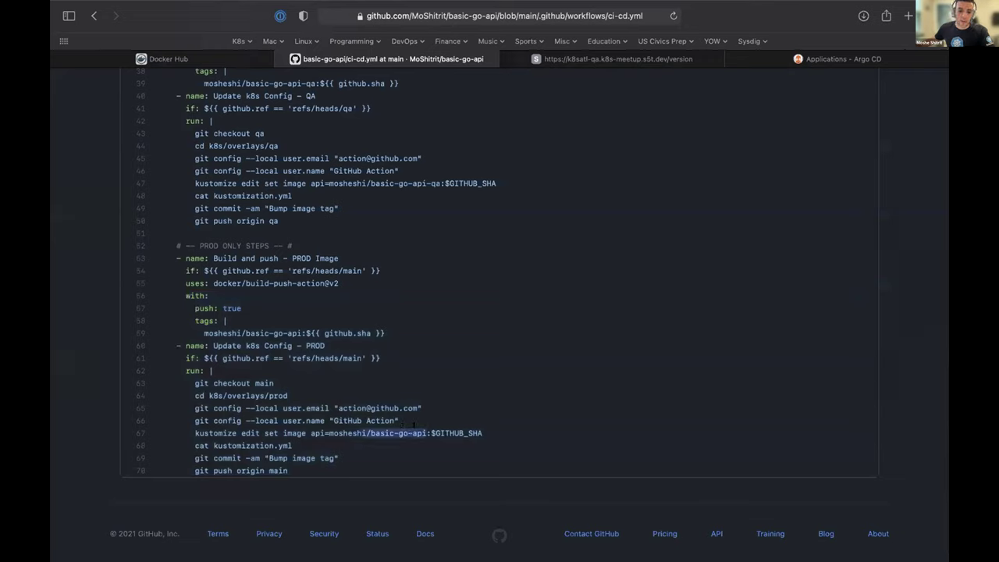
left_click(324, 443)
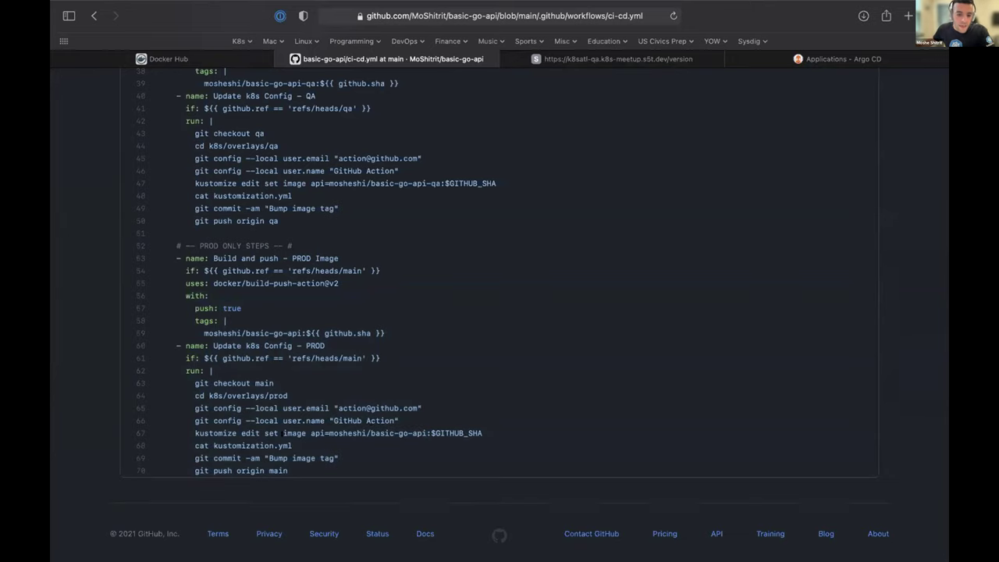
Return to the start of the workflow file, then switch to Argo CD and open the k8s-meetup-api-qa application.
scroll(362, 324, "up", 5)
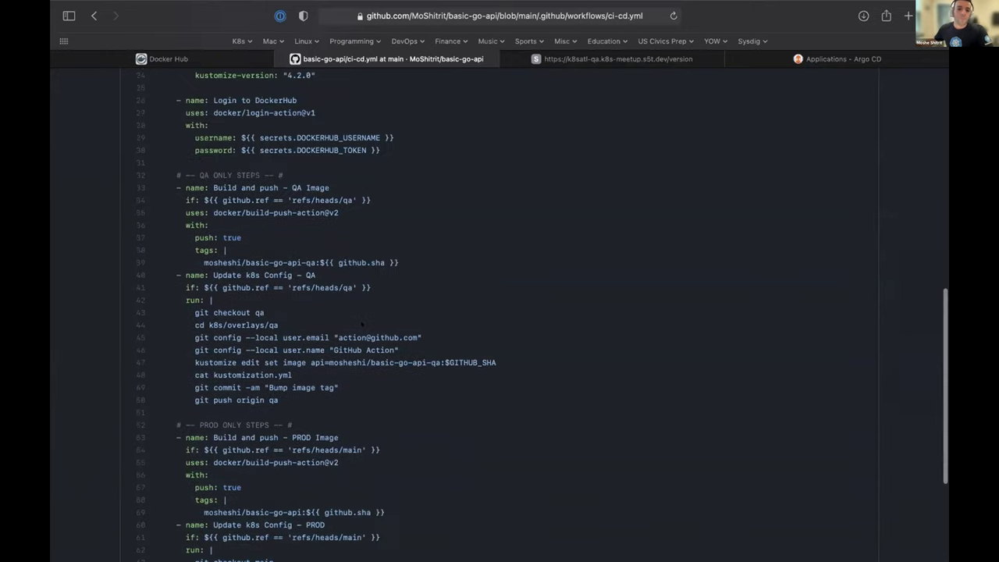
scroll(361, 323, "up", 10)
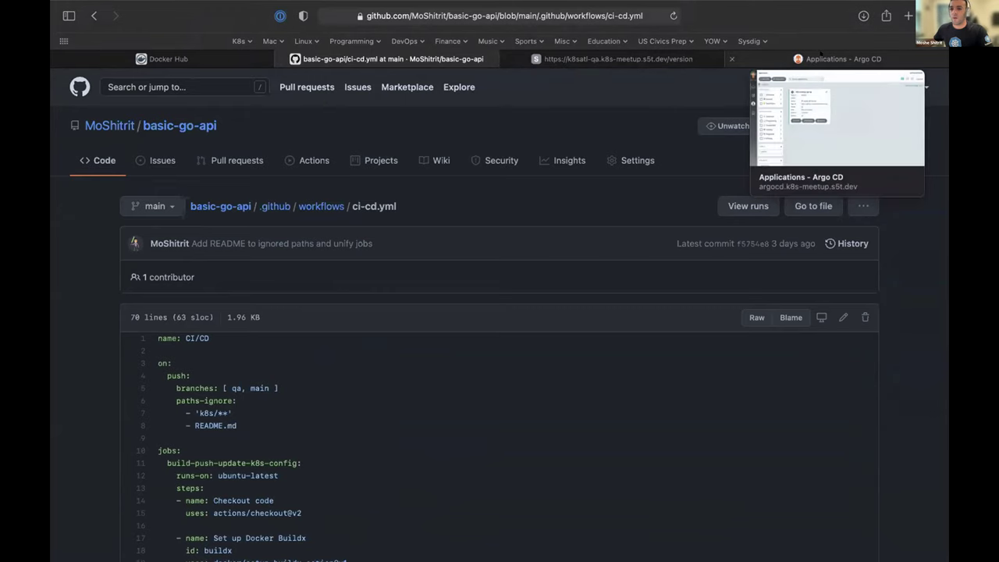
left_click(820, 56)
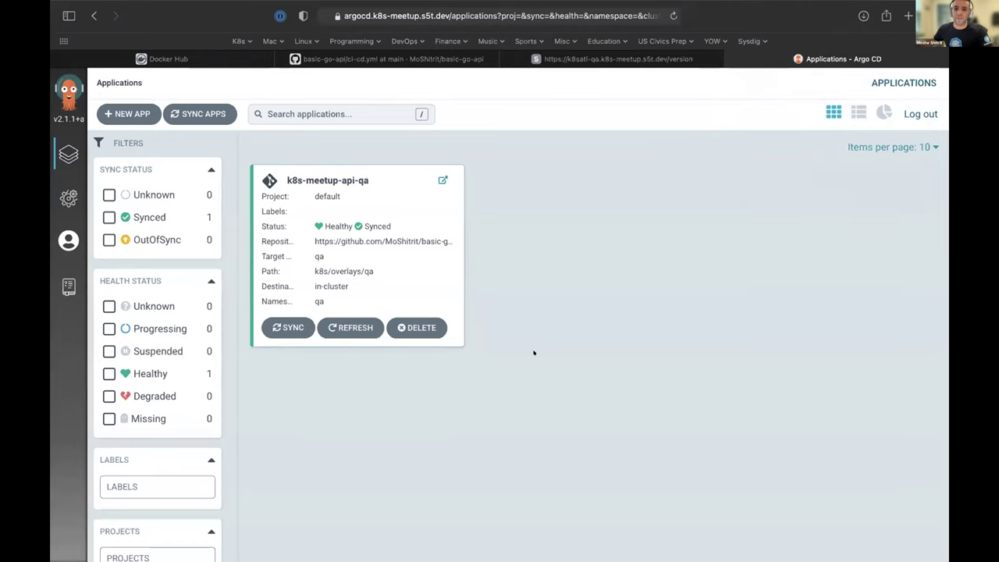
scroll(533, 352, "right", 3)
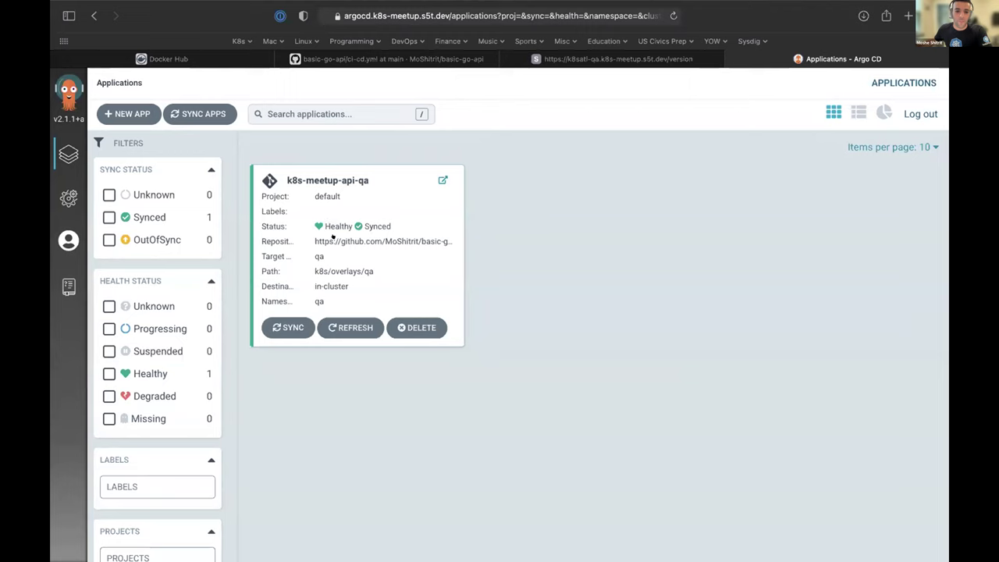
left_click(344, 176)
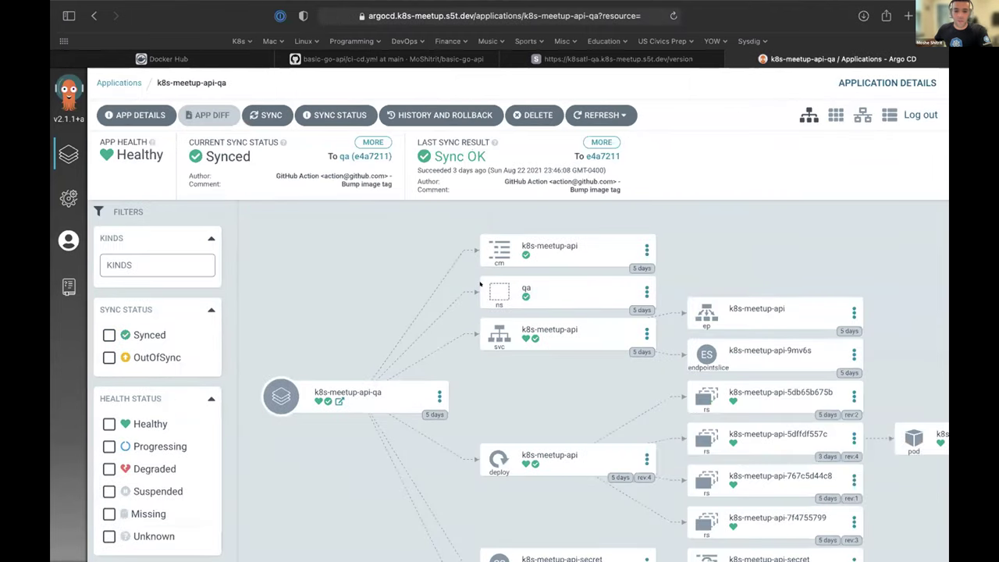
Examine the k8s-meetup-api-qa resource tree from the config map and namespace through the deployment to the sealed secret and ingress.
scroll(481, 285, "down", 2)
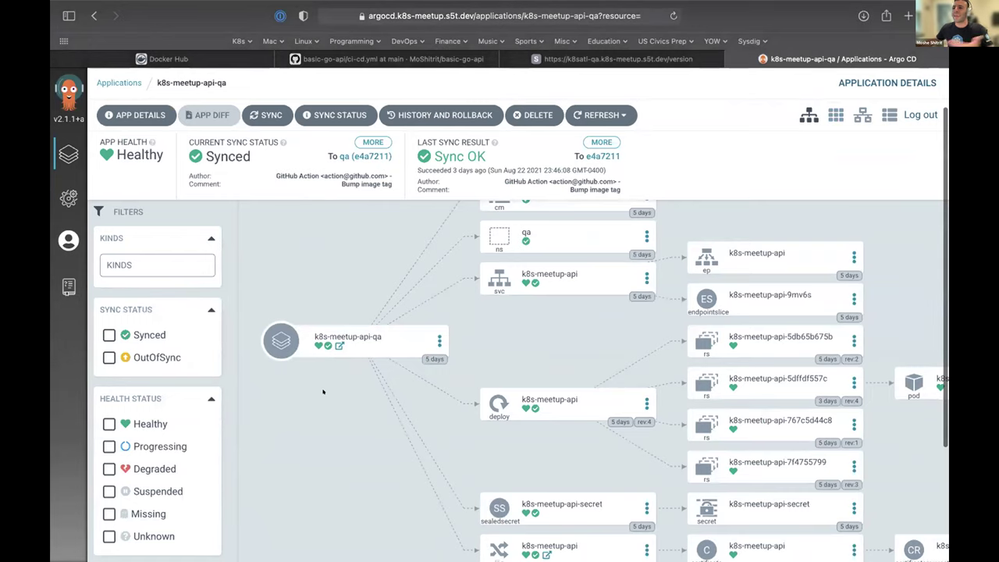
scroll(323, 391, "up", 1)
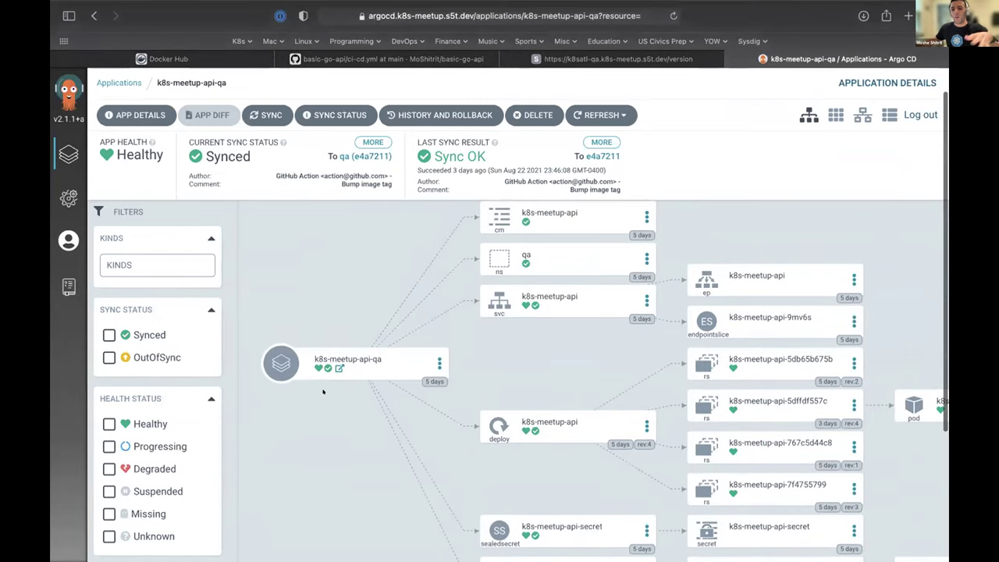
scroll(403, 373, "up", 1)
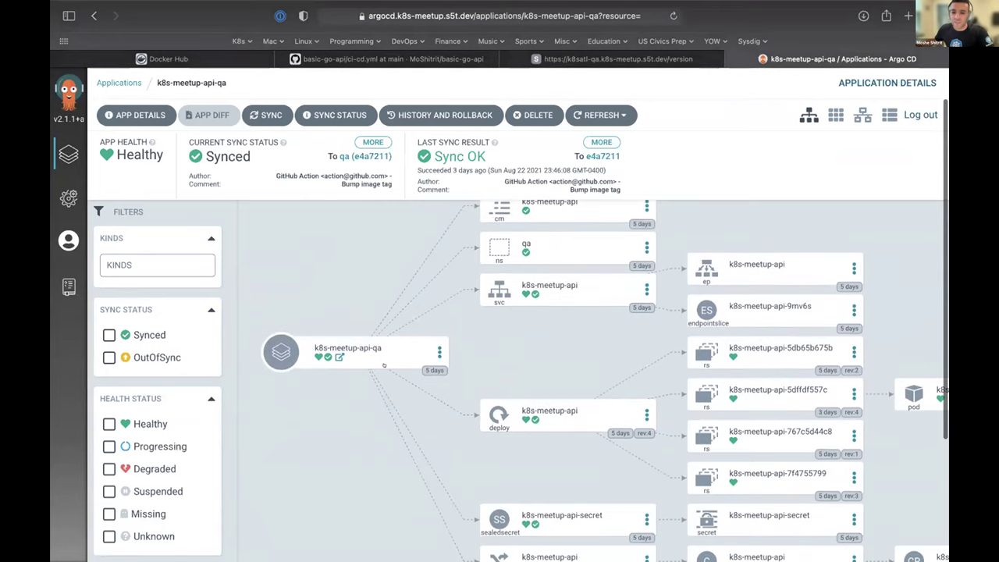
scroll(383, 364, "down", 1)
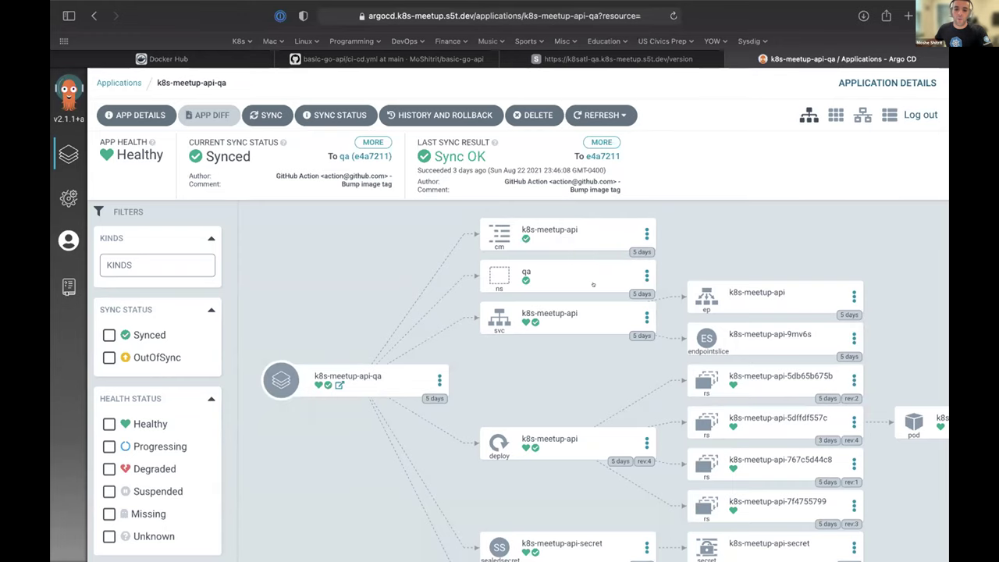
scroll(592, 285, "down", 1)
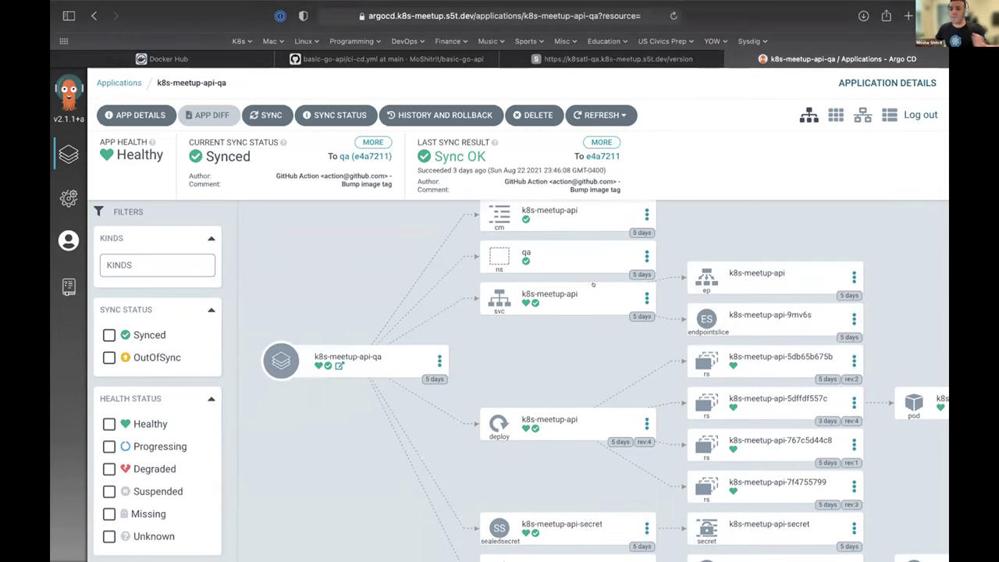
scroll(551, 334, "down", 3)
scroll(553, 375, "down", 1)
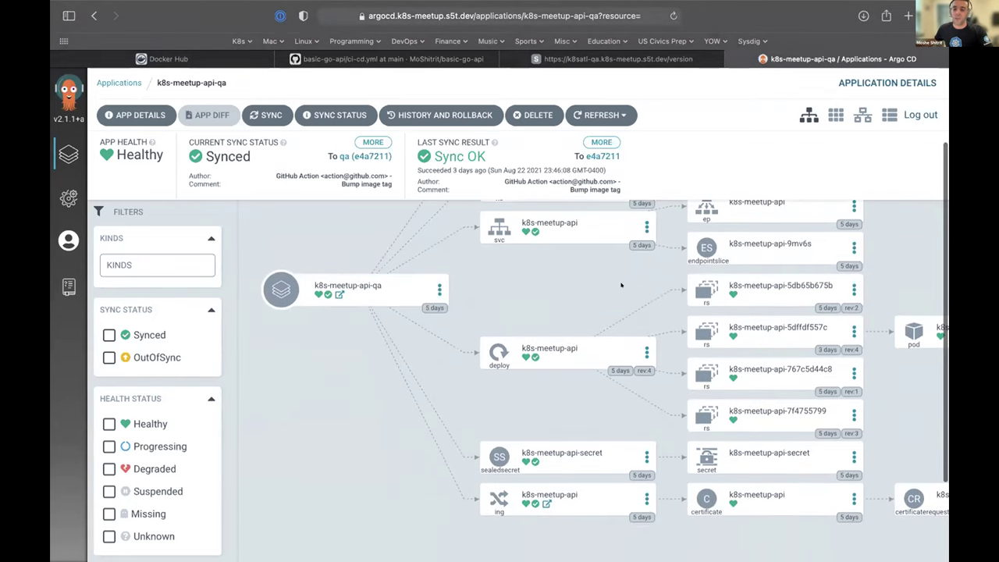
Examine the k8s-meetup-api-qa resource tree again, from the sealed secret and ingress to the deployment, service, namespace and config map.
scroll(621, 285, "up", 1)
scroll(621, 285, "down", 6)
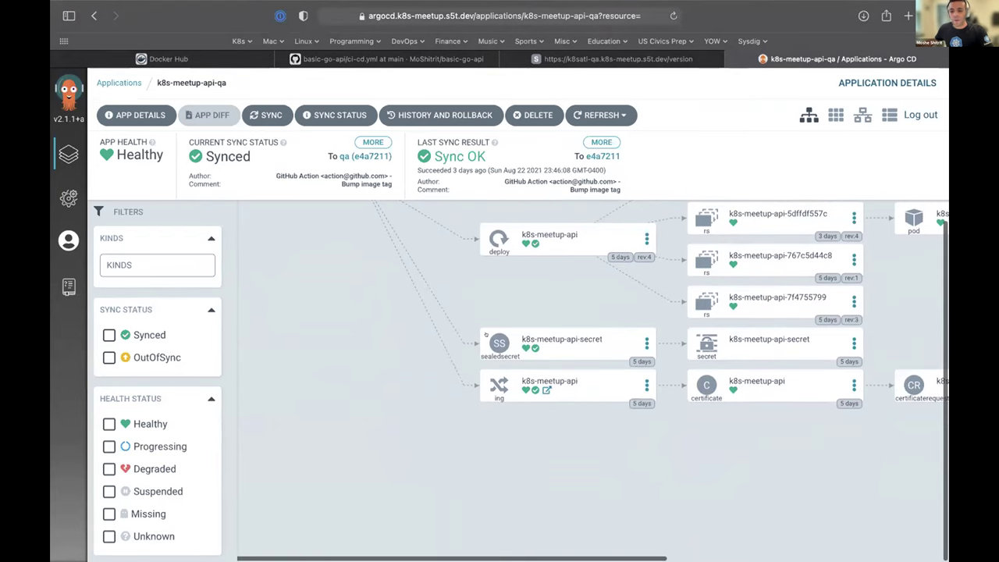
mouse_move(573, 332)
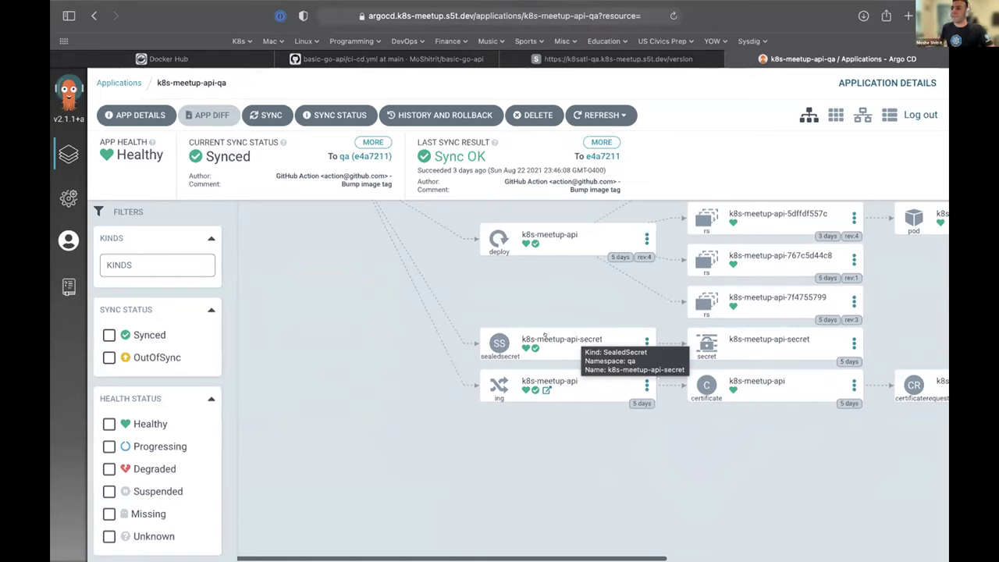
scroll(561, 293, "up", 2)
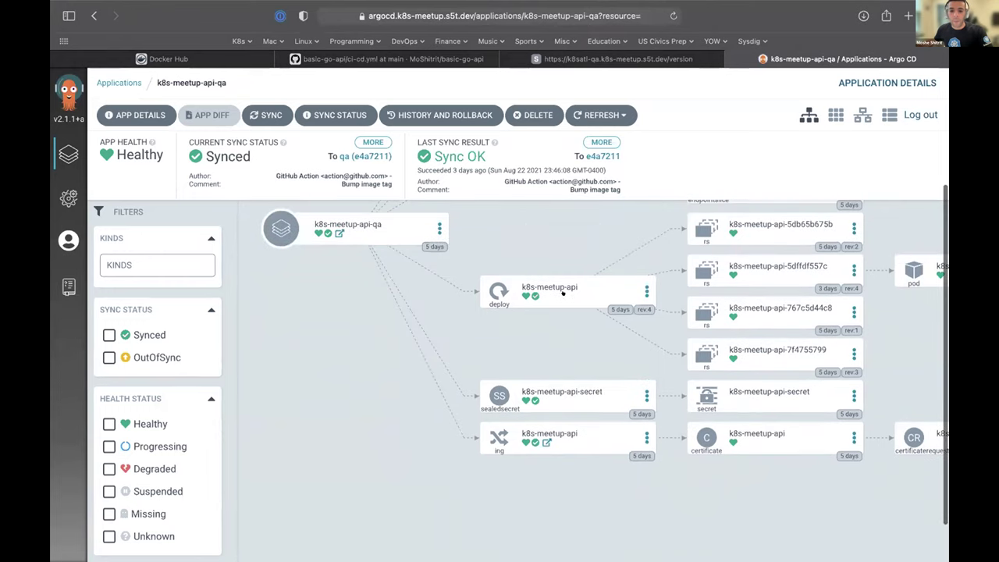
scroll(562, 292, "up", 1)
scroll(553, 305, "up", 2)
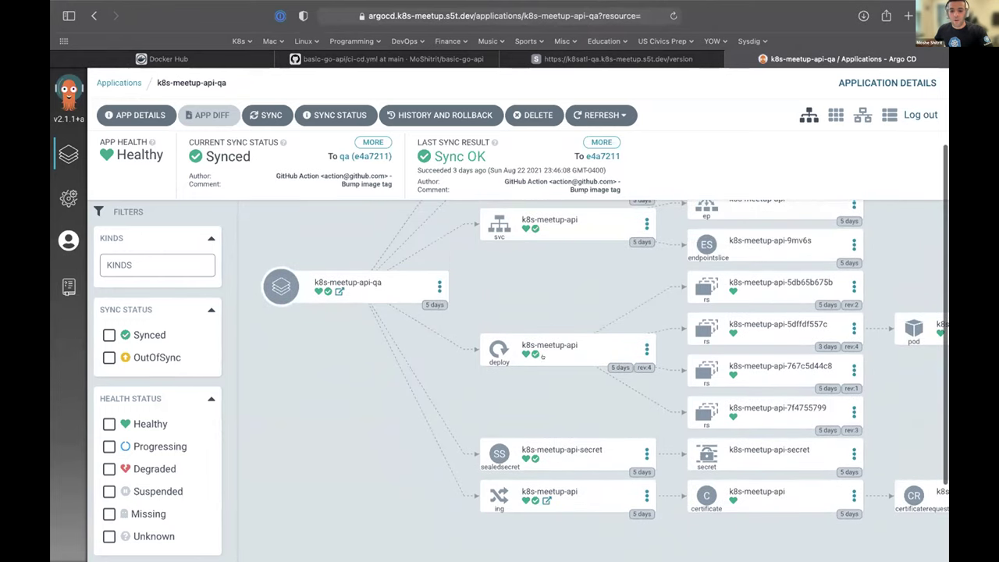
scroll(561, 262, "up", 2)
scroll(554, 233, "up", 2)
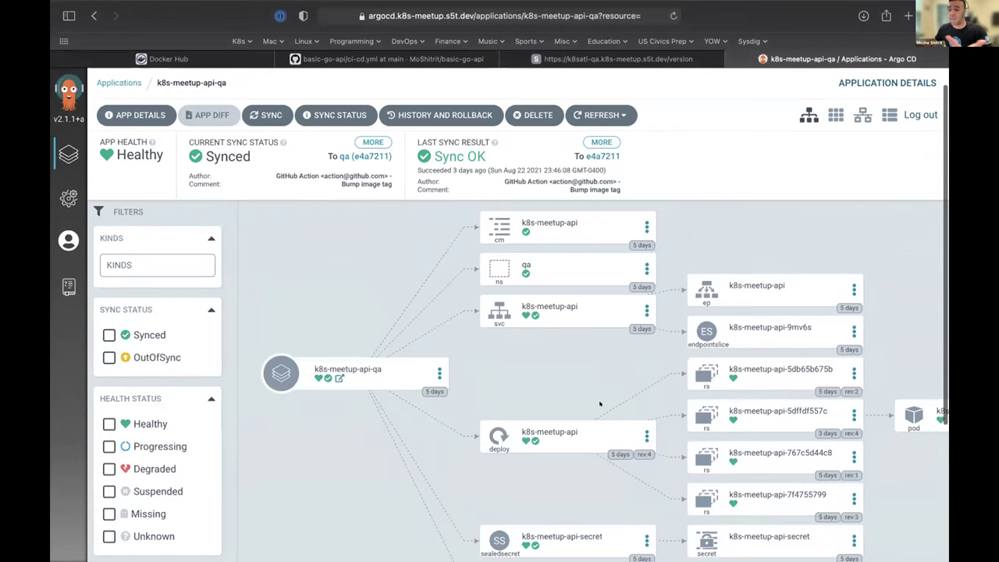
scroll(600, 404, "down", 2)
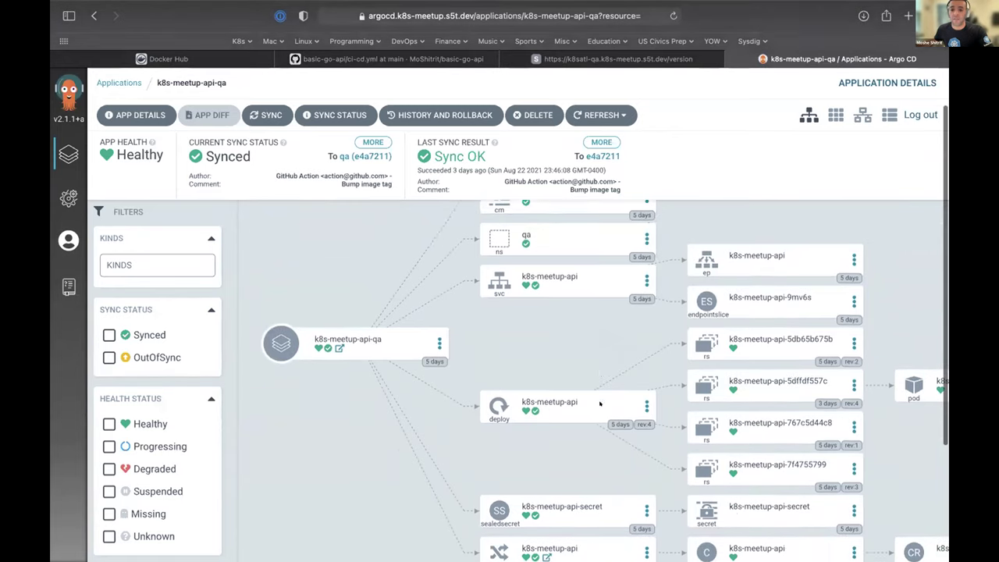
scroll(764, 306, "down", 2)
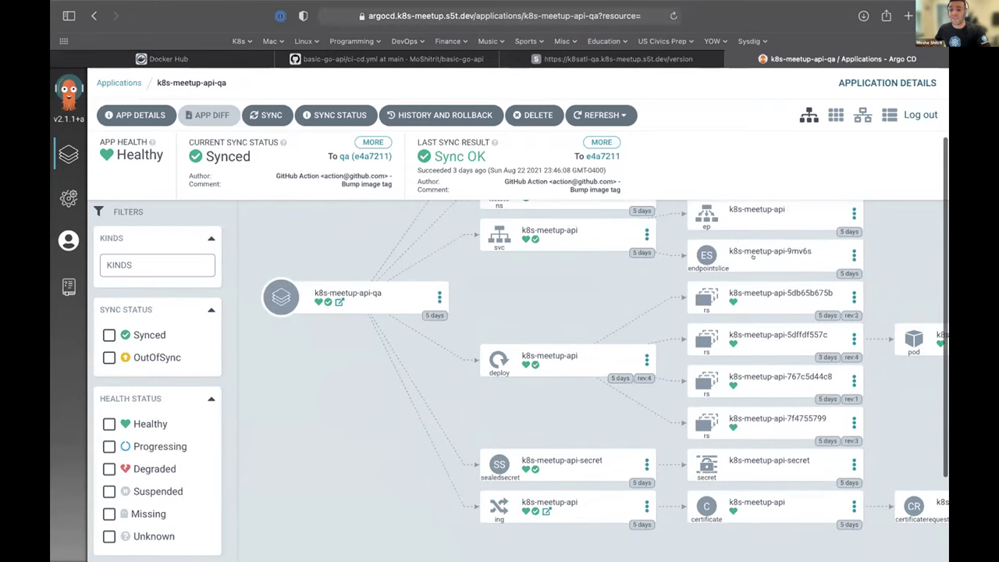
Inspect the far end of the resource tree, covering the running pod, its image, and the certificate request and order.
scroll(752, 256, "down", 3)
scroll(774, 316, "right", 4)
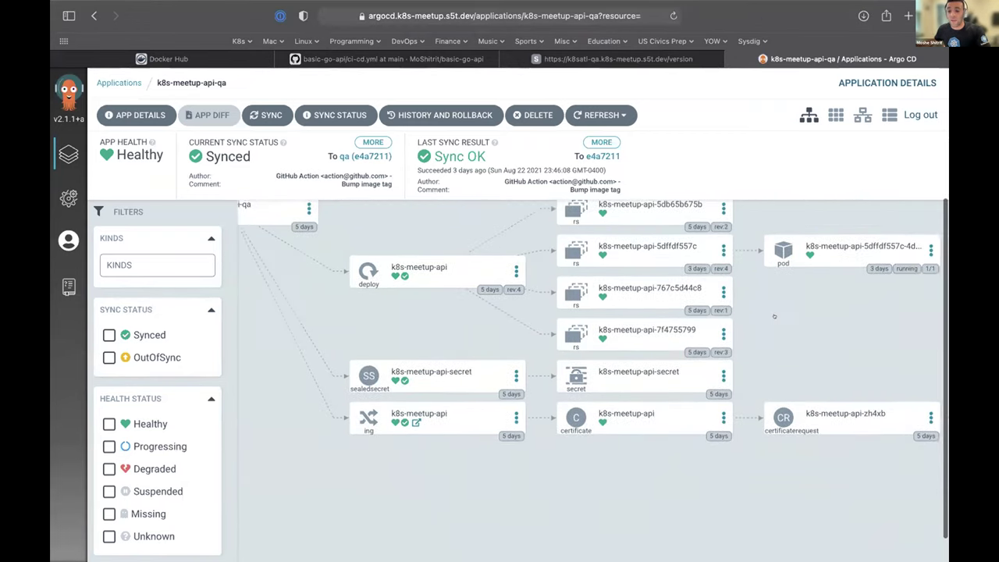
scroll(774, 316, "right", 5)
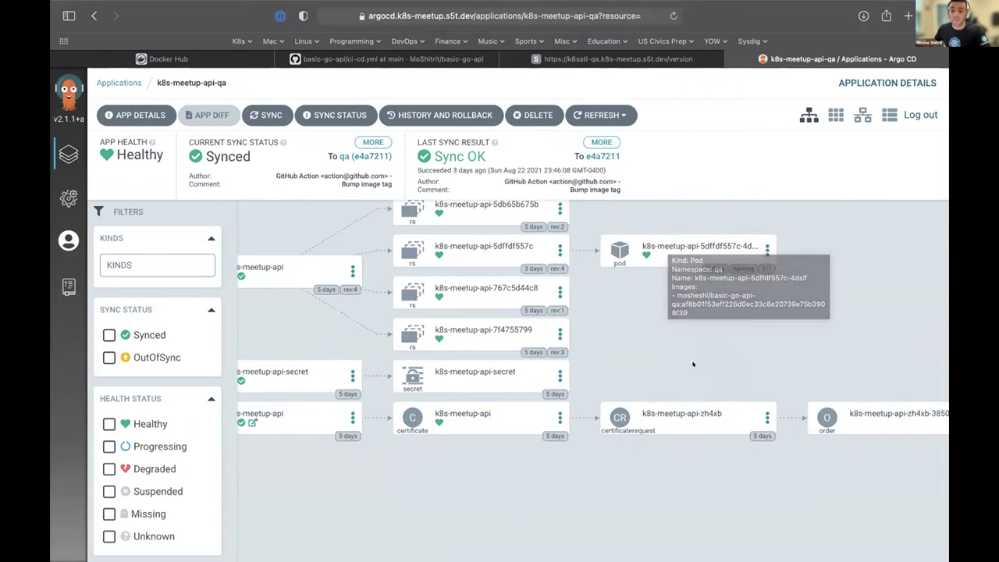
scroll(692, 364, "right", 3)
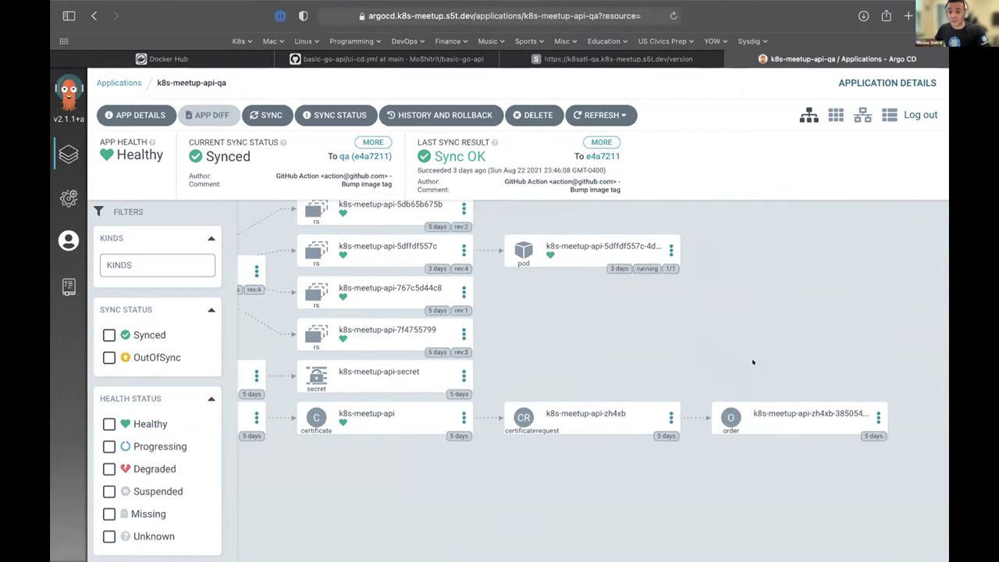
scroll(754, 356, "left", 12)
scroll(530, 345, "up", 4)
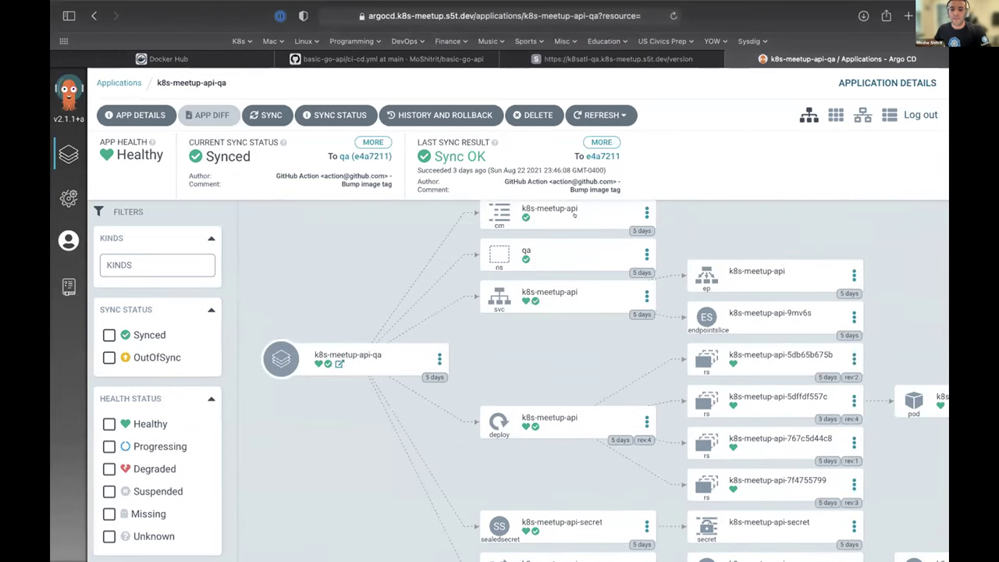
Open the k8s-meetup-api config map, review its live manifest and diff, and close it.
left_click(568, 211)
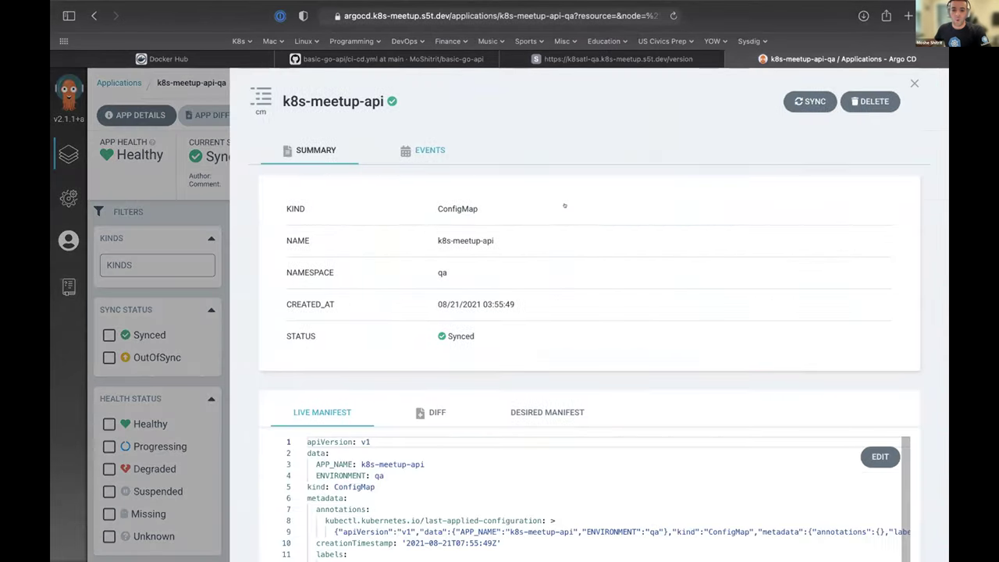
scroll(452, 294, "down", 5)
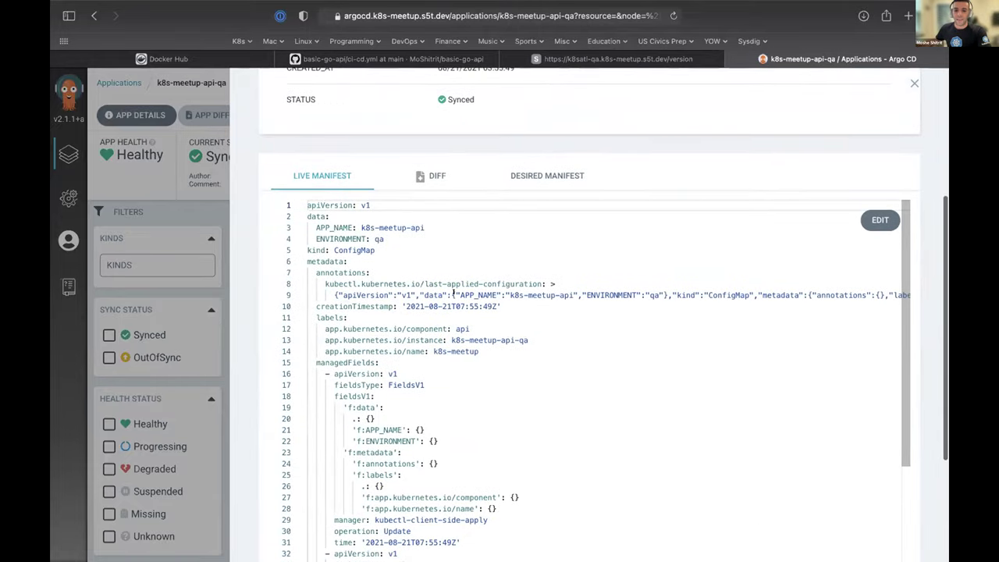
scroll(453, 294, "down", 3)
scroll(452, 293, "up", 3)
left_click(437, 176)
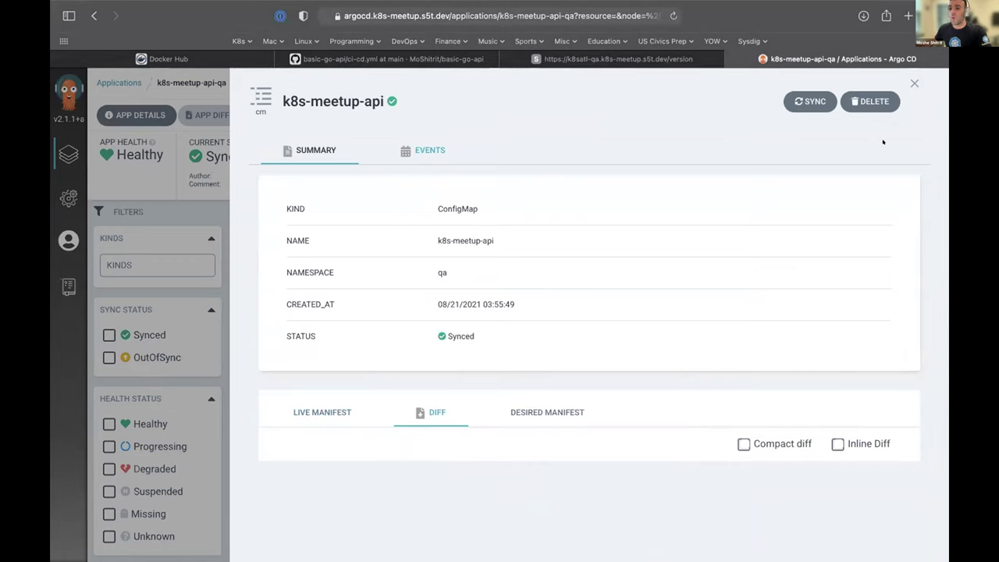
left_click(914, 83)
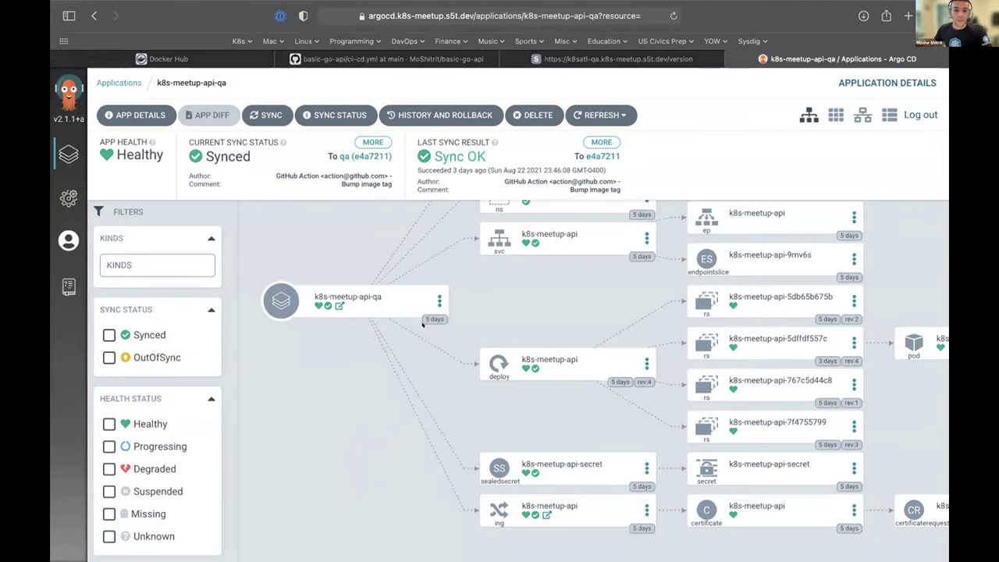
Open the k8s-meetup-api-qa application details and review the namespace, repo URL, target revision, path and image.
left_click(142, 118)
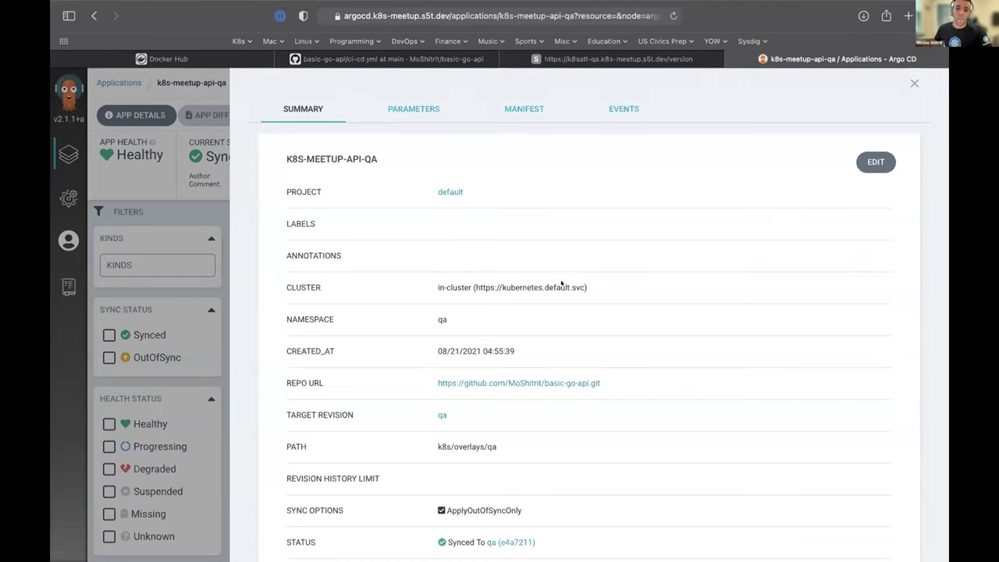
scroll(572, 284, "down", 1)
scroll(573, 284, "down", 1)
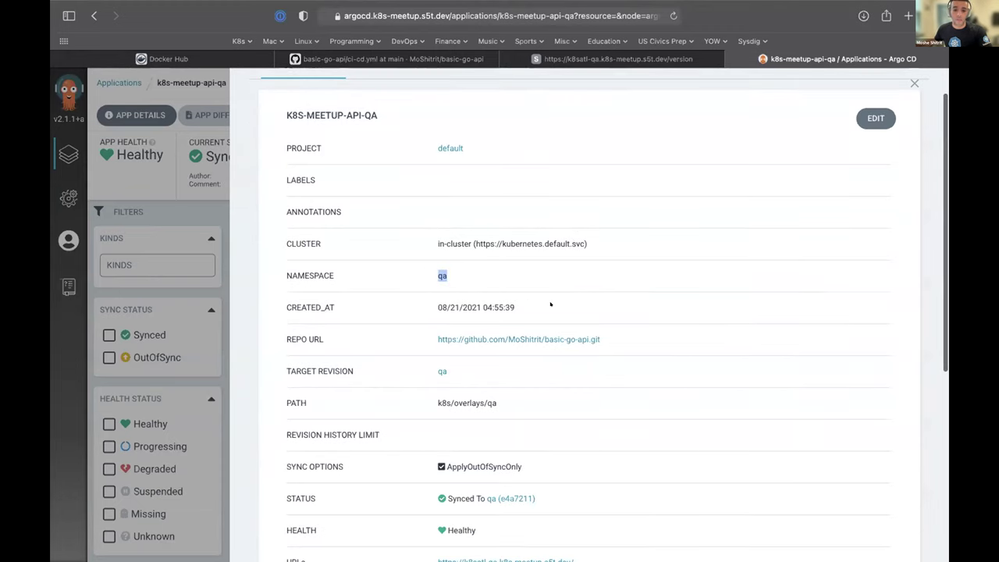
scroll(593, 300, "down", 1)
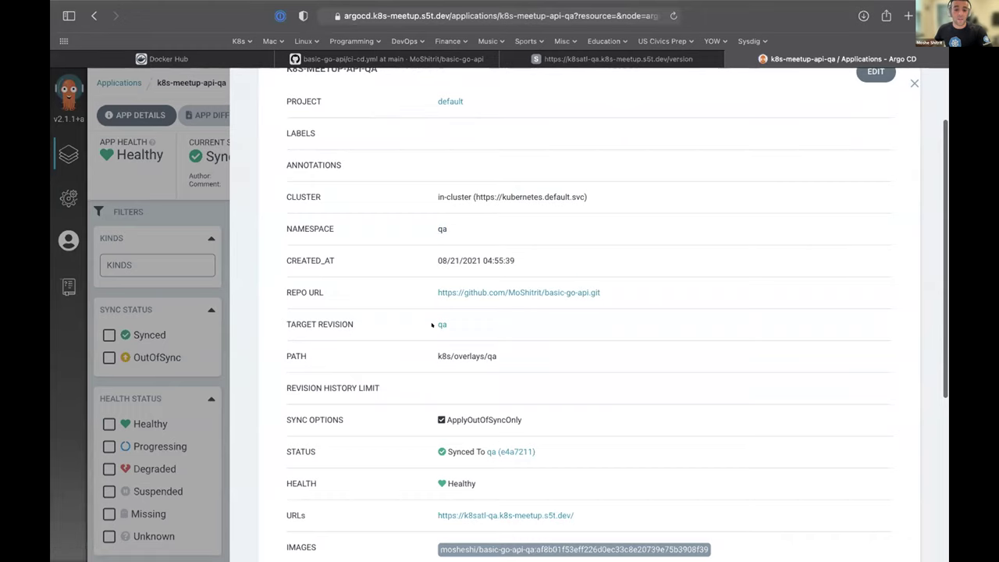
scroll(521, 341, "down", 2)
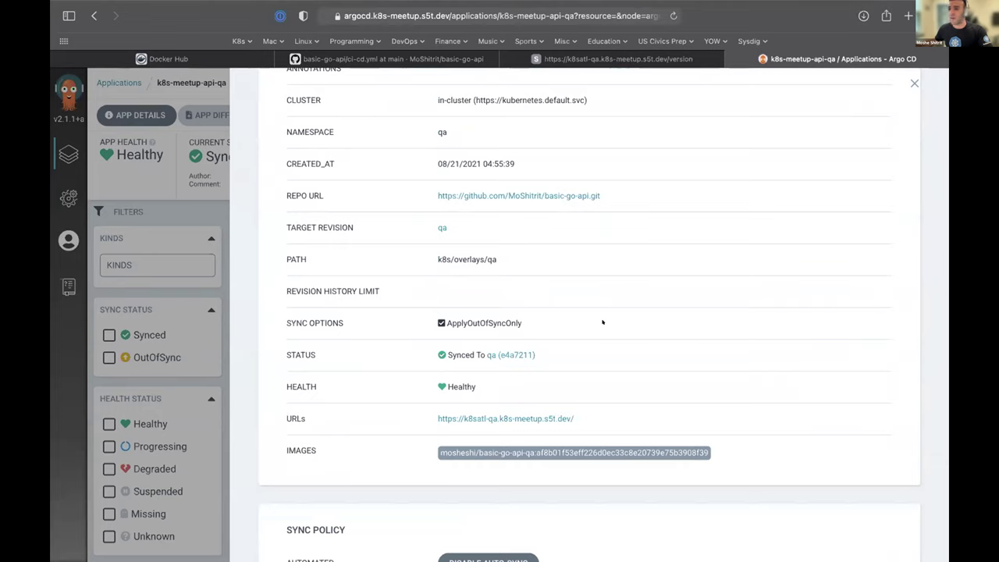
scroll(608, 312, "up", 3)
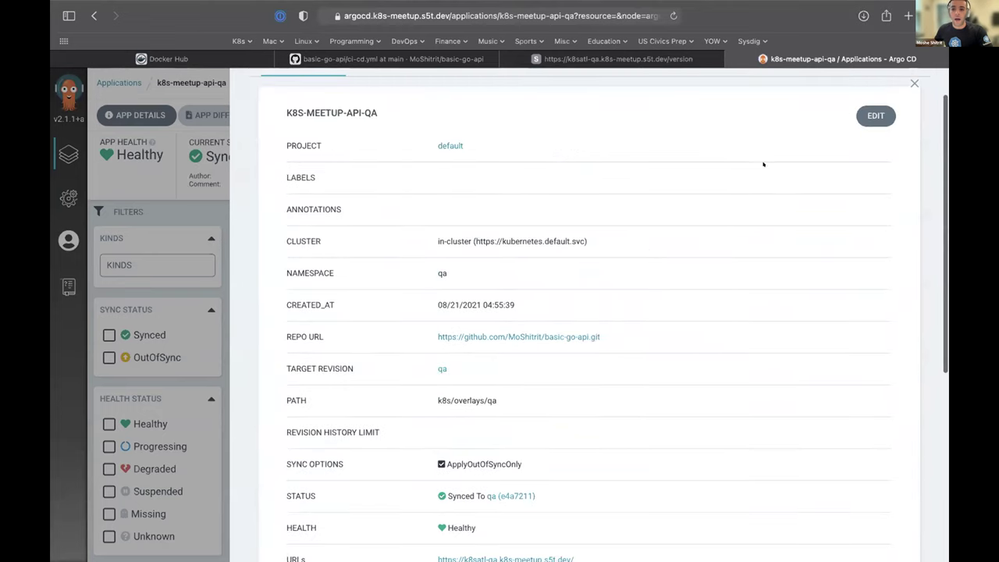
Open the application summary for editing and highlight the k8s/overlays/qa path.
left_click(856, 116)
scroll(561, 263, "down", 3)
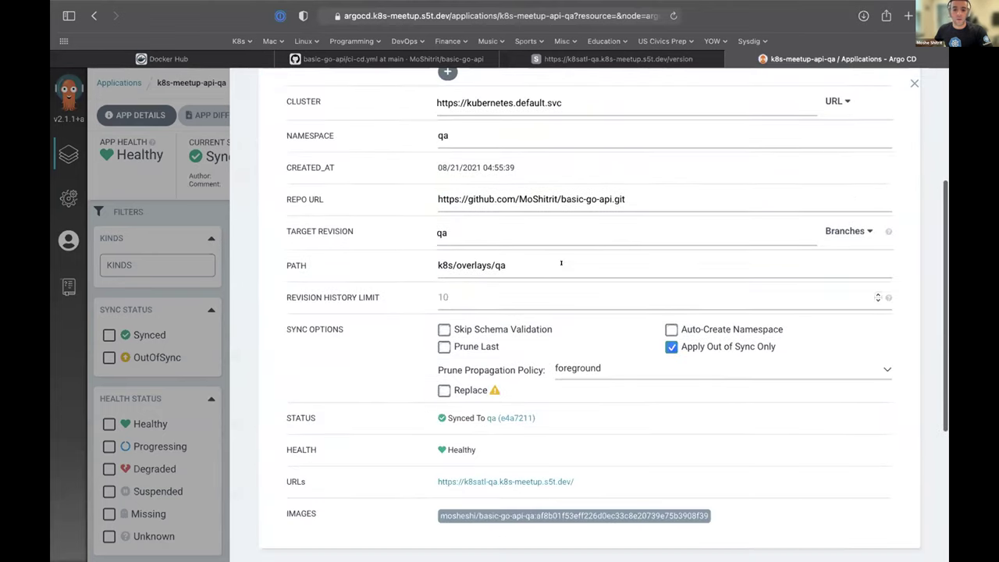
triple_click(508, 267)
left_click(507, 267)
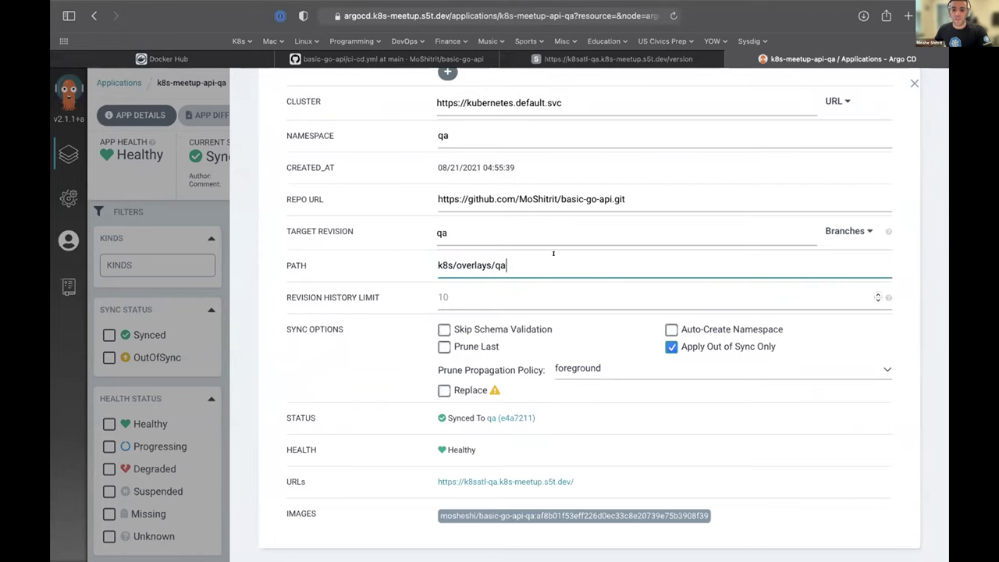
key("super+a")
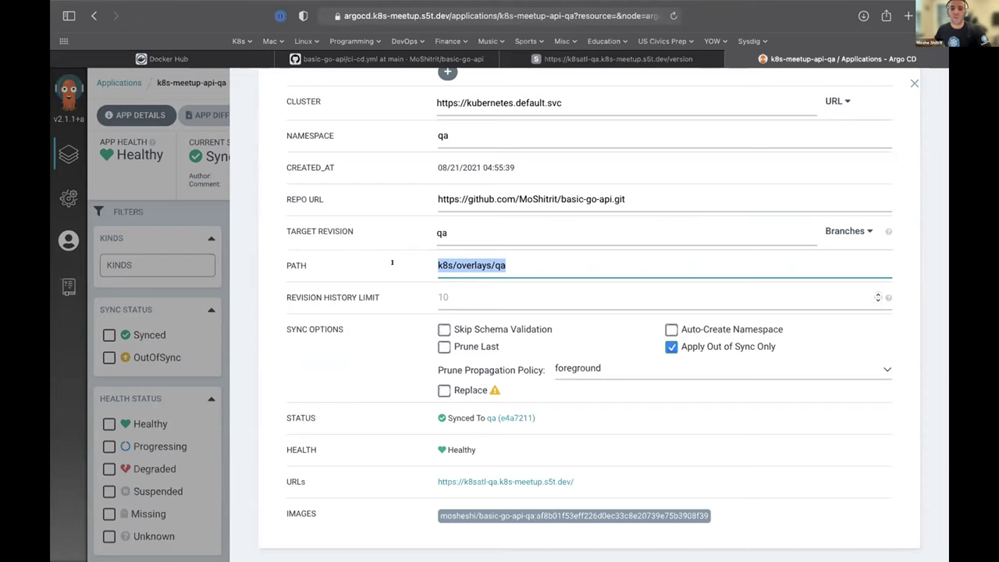
Review the application's sync options and its sync policy settings for auto-sync, pruning and self heal.
scroll(501, 246, "up", 2)
scroll(530, 264, "down", 5)
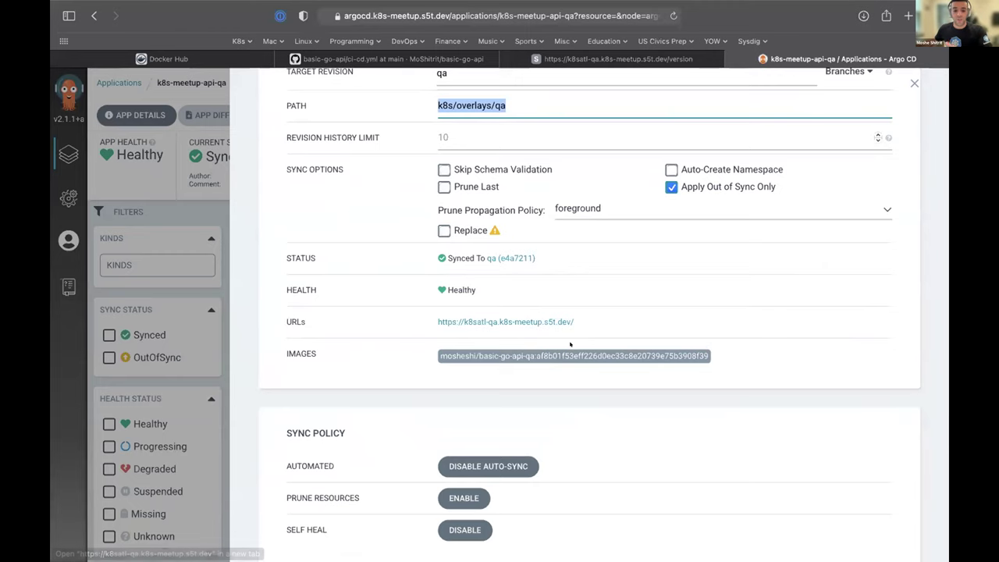
scroll(647, 351, "down", 3)
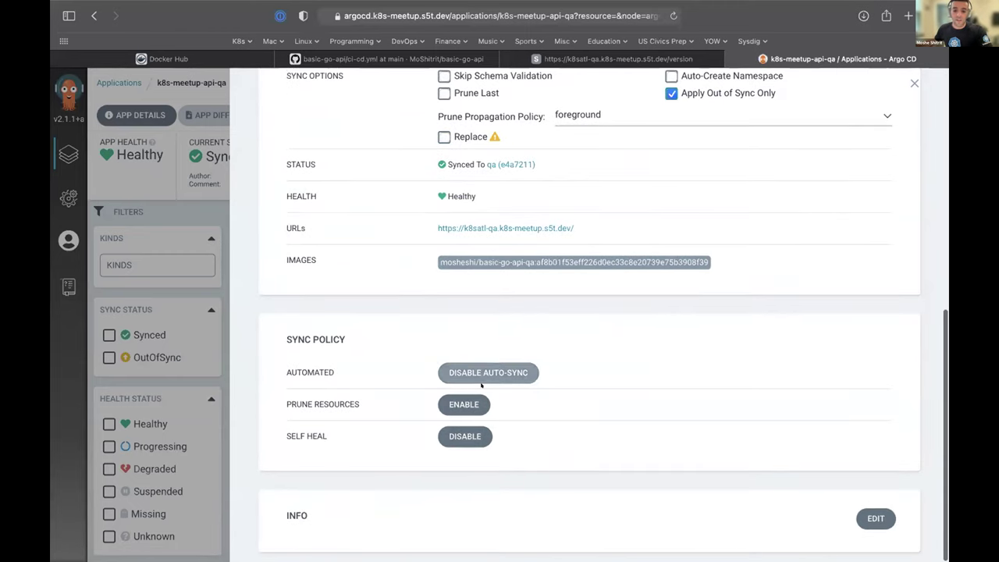
scroll(580, 322, "up", 5)
scroll(580, 321, "up", 2)
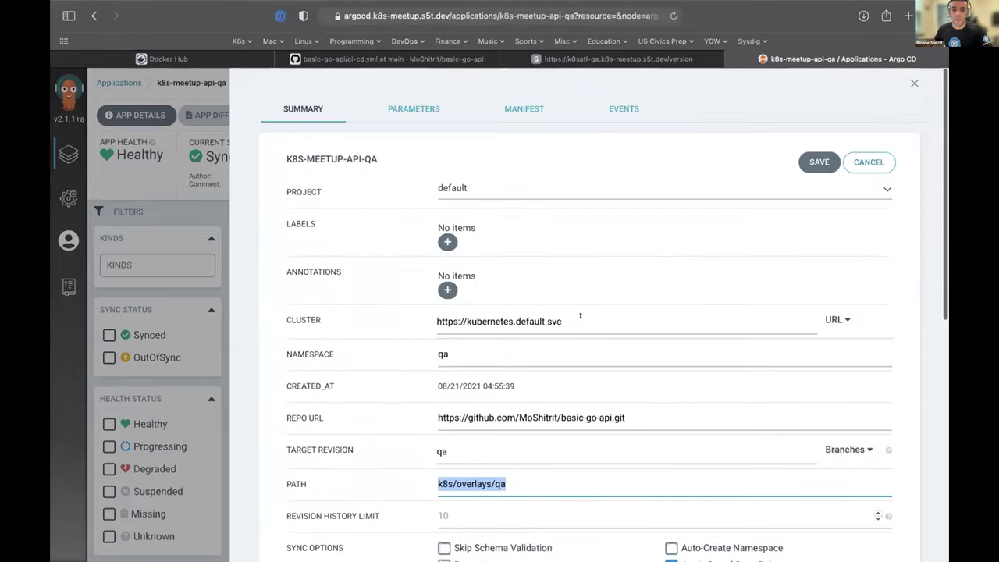
scroll(577, 328, "down", 8)
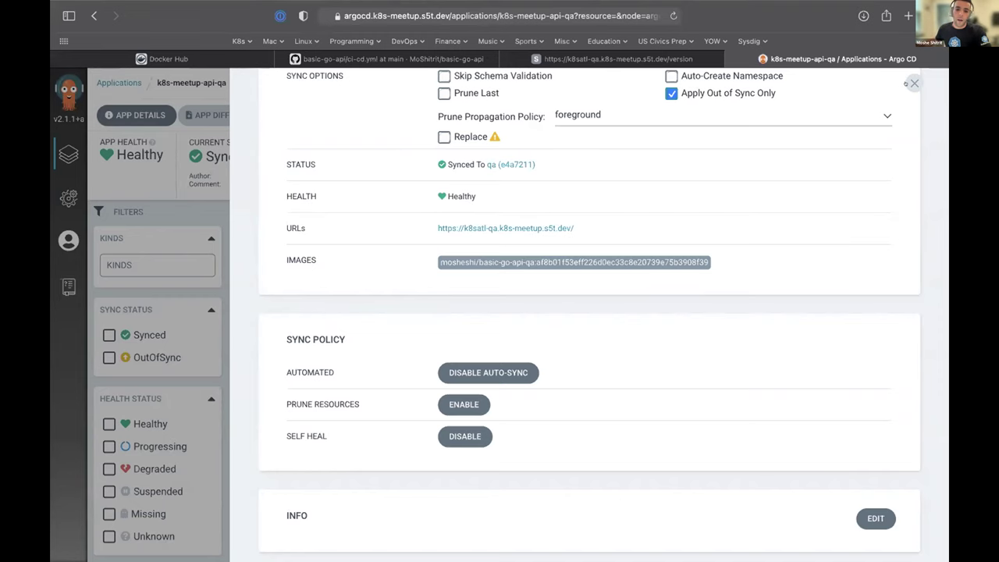
Close the application details without saving and return to the list of applications.
left_click(907, 82)
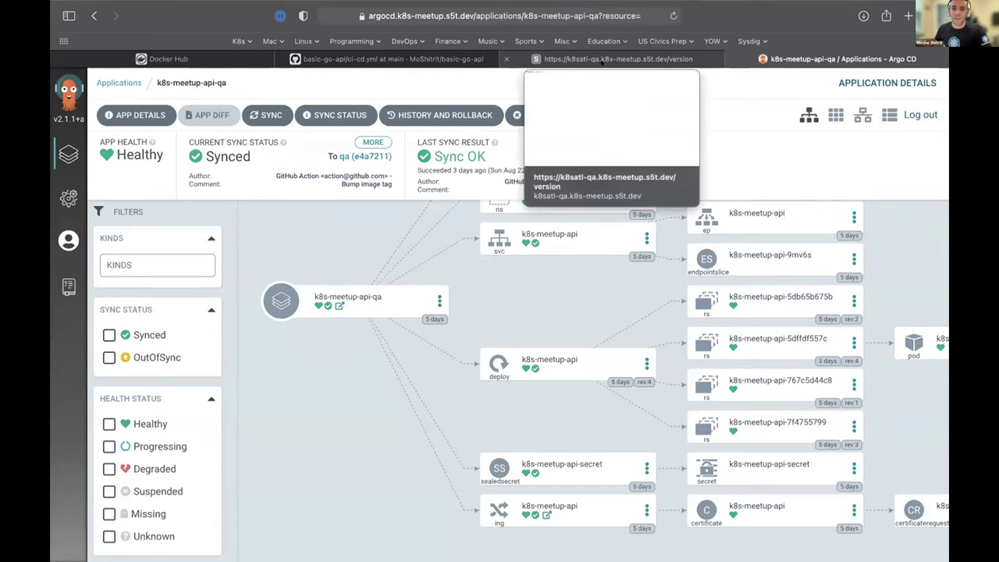
scroll(332, 263, "up", 3)
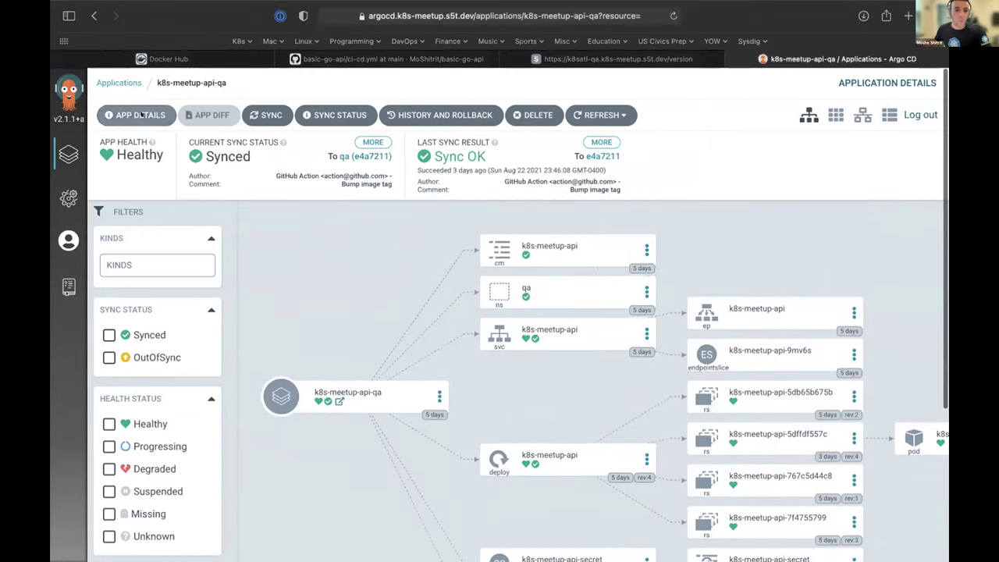
left_click(119, 82)
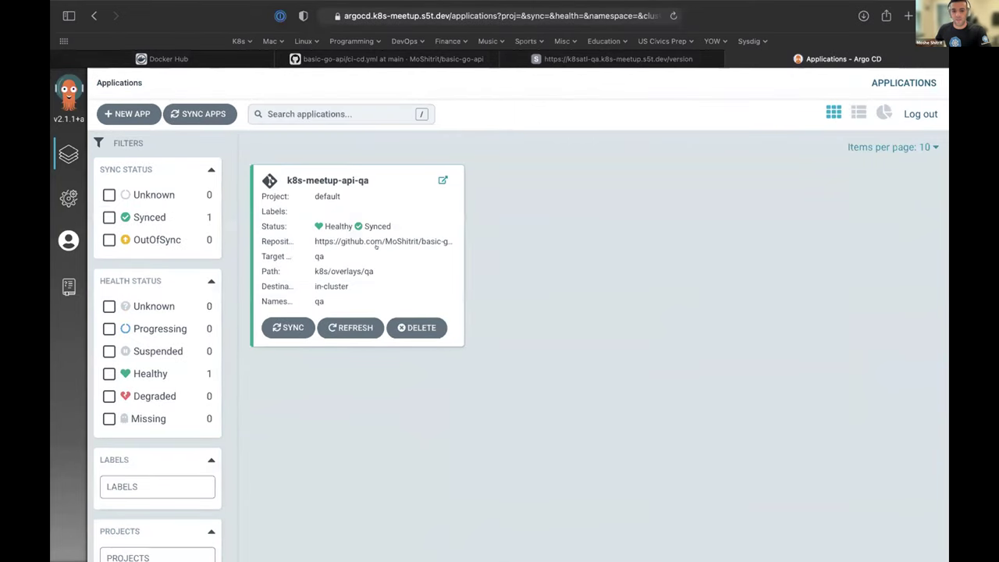
left_click(135, 114)
left_click(390, 192)
left_click(913, 83)
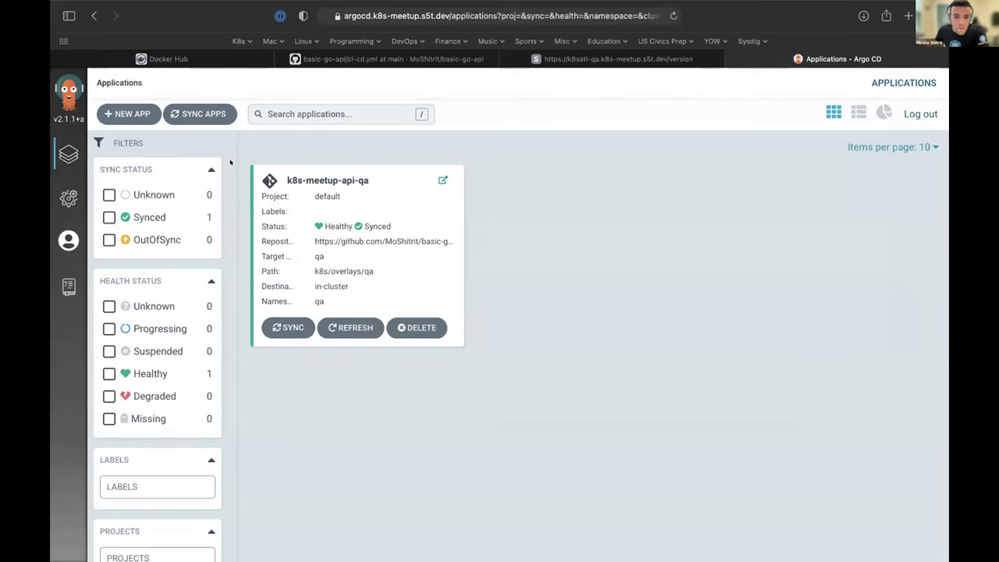
Start a new application and name it k8s-meetup-api-prod.
left_click(131, 114)
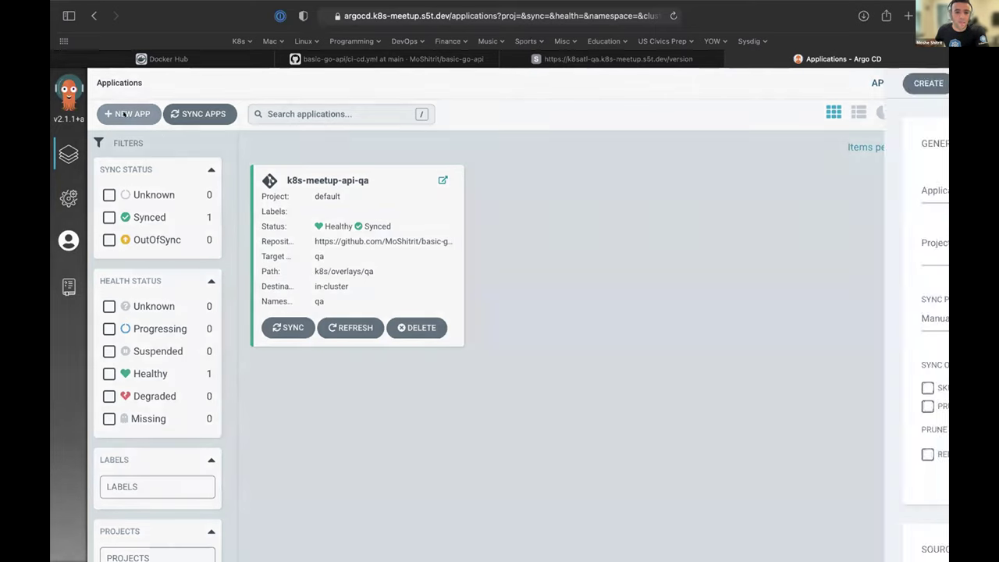
left_click(401, 184)
type("k9s")
key("BackSpace")
key("BackSpace")
type("8s")
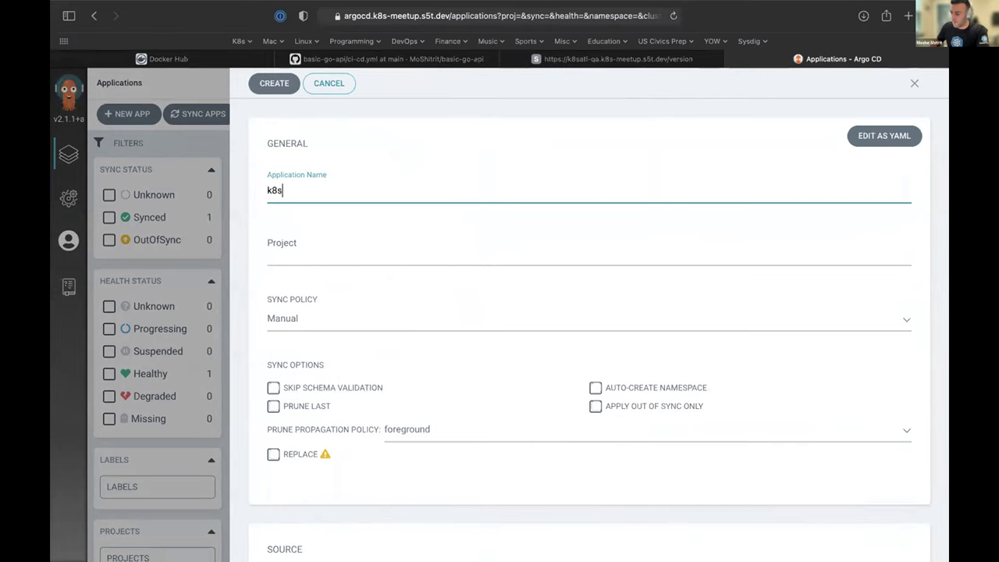
type("-meetup-api-prod")
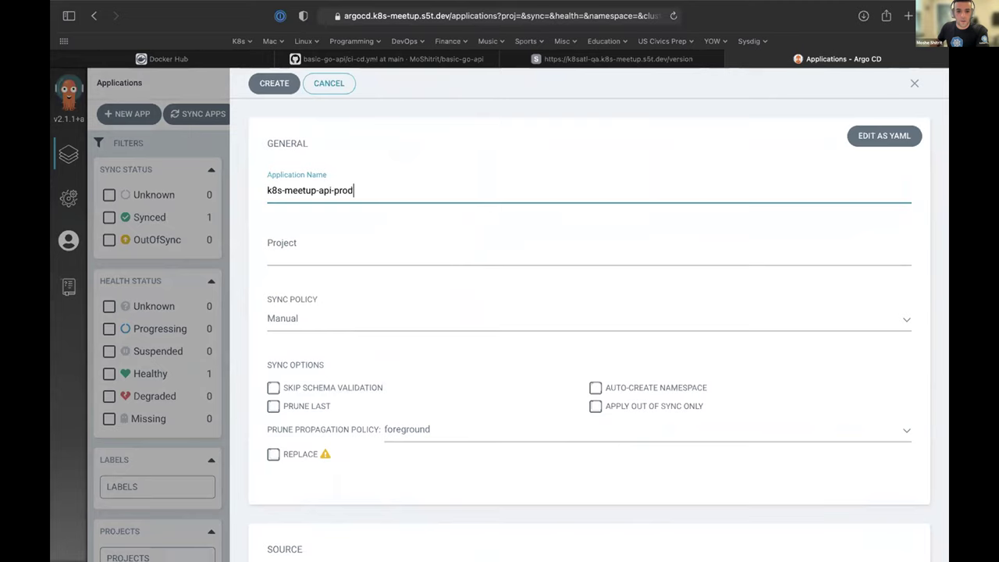
key("Tab")
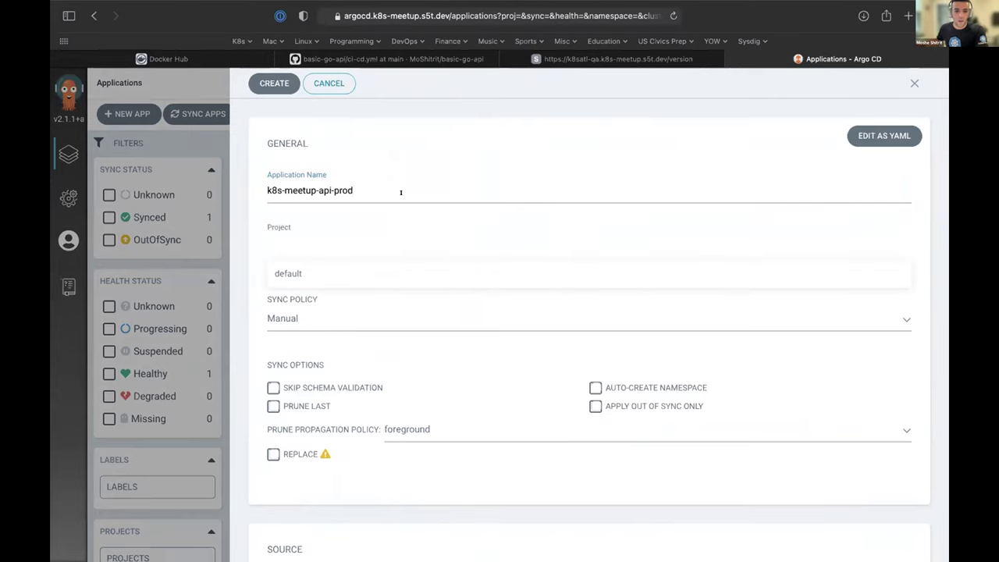
Assign the new application to the default project and set its sync policy to Automatic with self heal enabled.
left_click(339, 281)
left_click(327, 319)
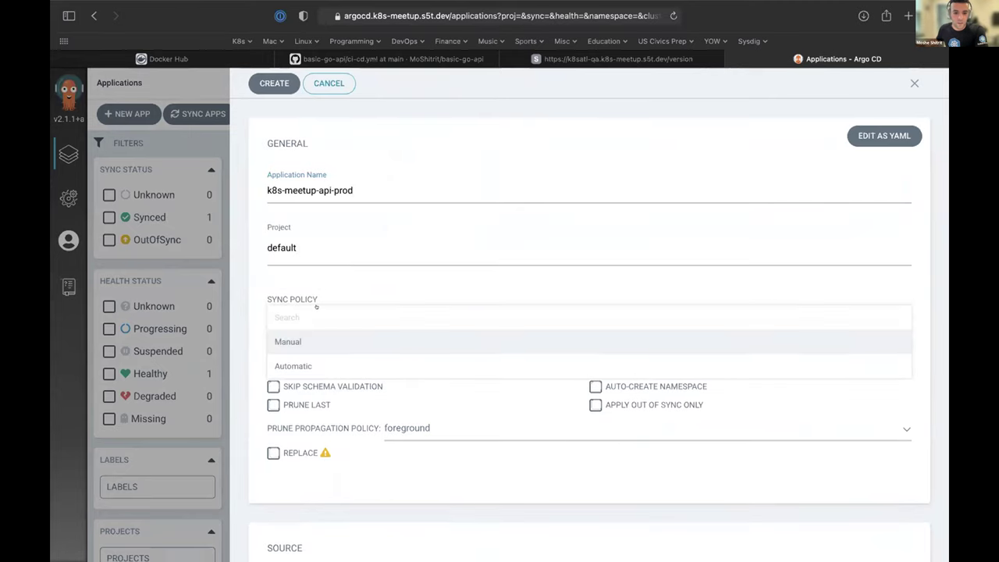
left_click(353, 363)
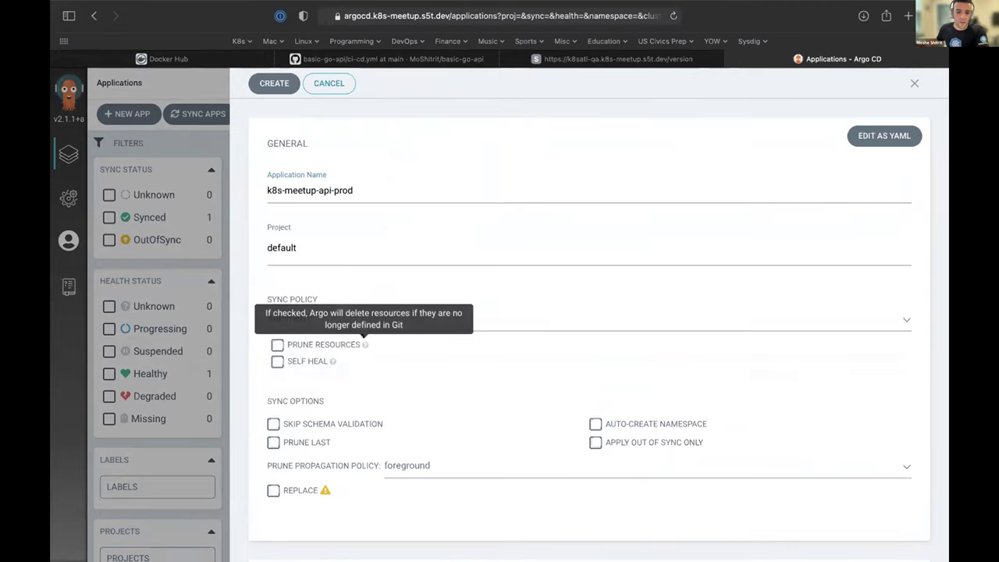
left_click(278, 361)
Set the application's source to the basic-go-api.git GitHub repository at revision main.
scroll(401, 334, "down", 3)
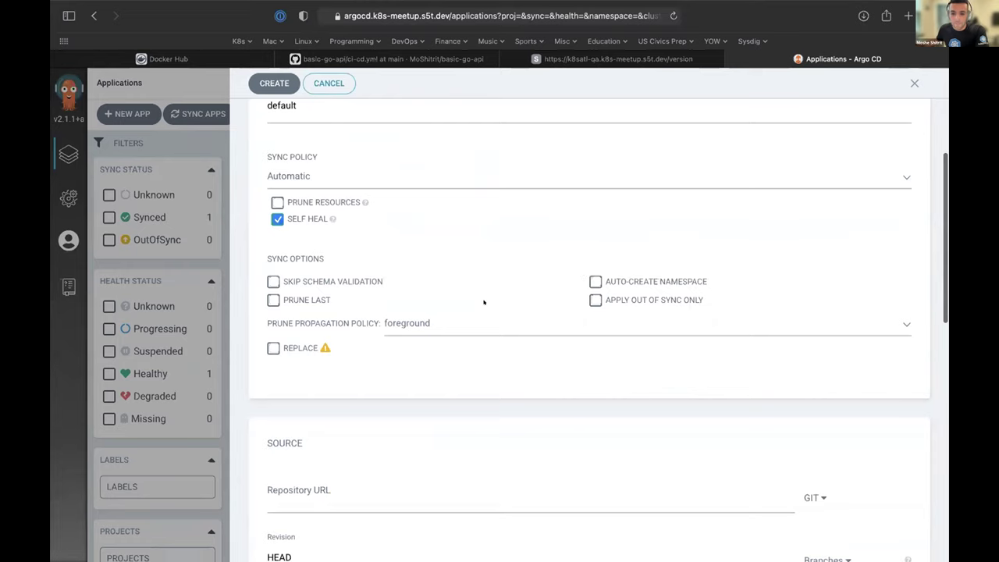
scroll(433, 327, "down", 3)
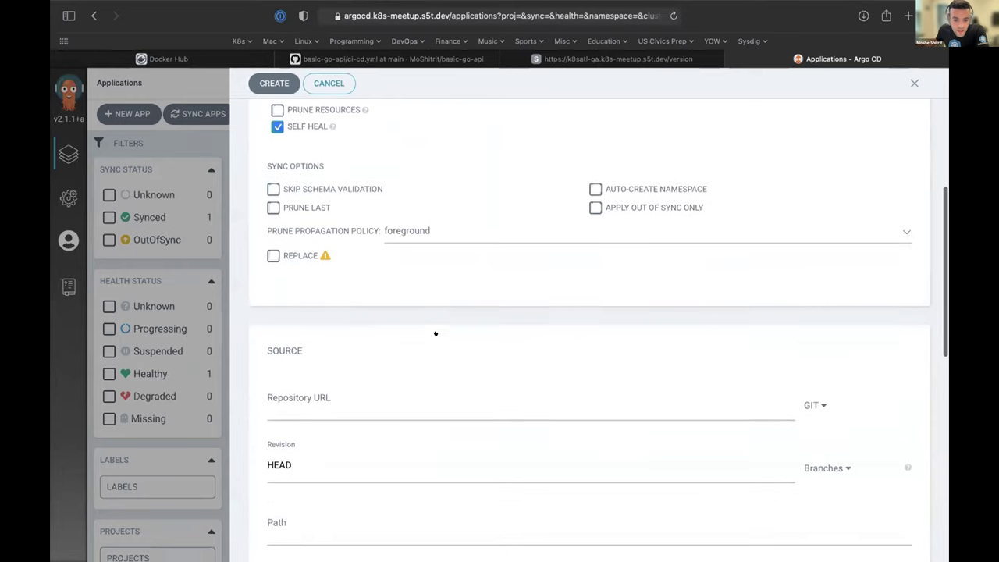
left_click(400, 374)
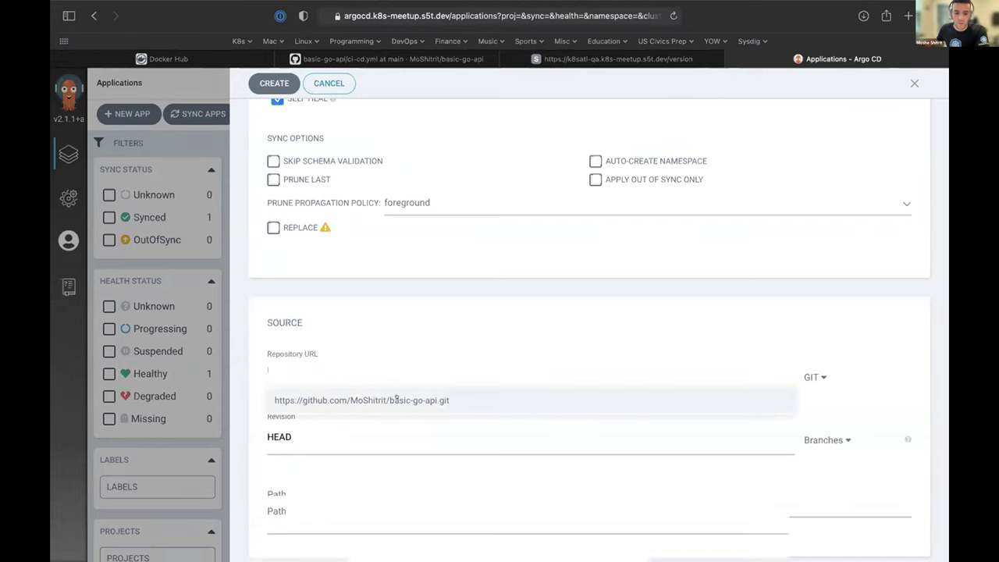
left_click(396, 400)
scroll(406, 390, "down", 2)
left_click(333, 353)
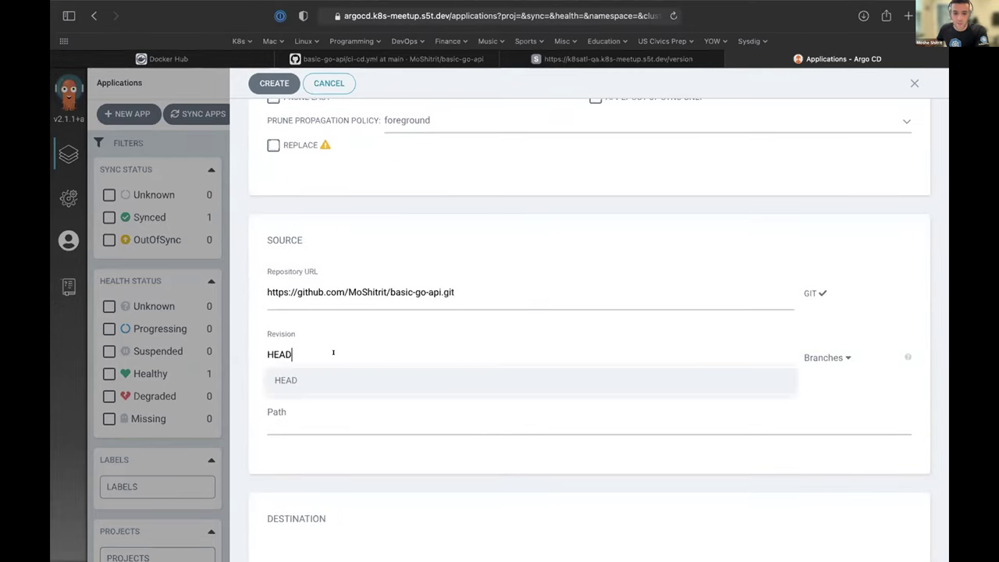
left_click(632, 352)
left_click(450, 352)
double_click(289, 354)
type("main")
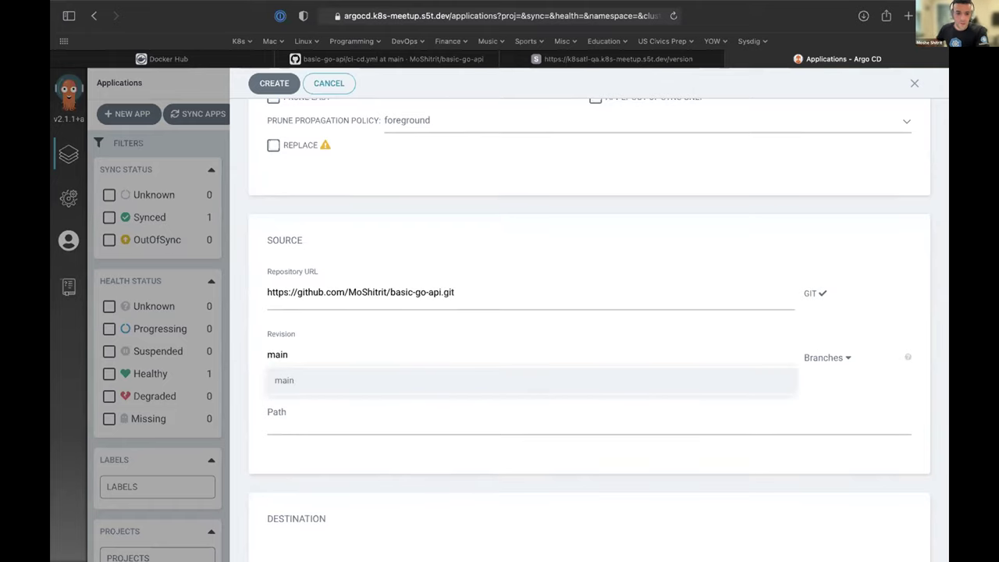
key("Return")
left_click(313, 421)
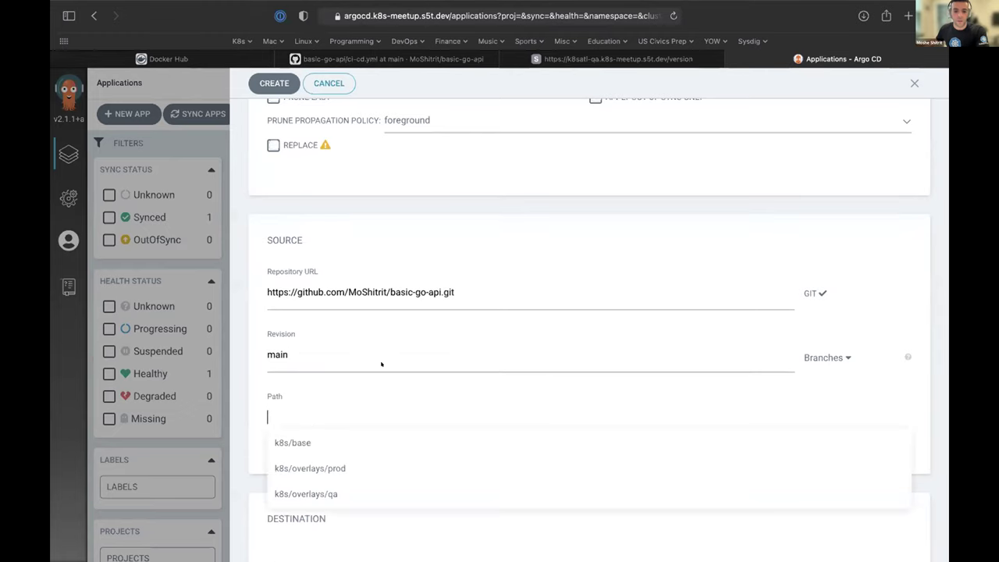
left_click(316, 461)
scroll(342, 442, "down", 3)
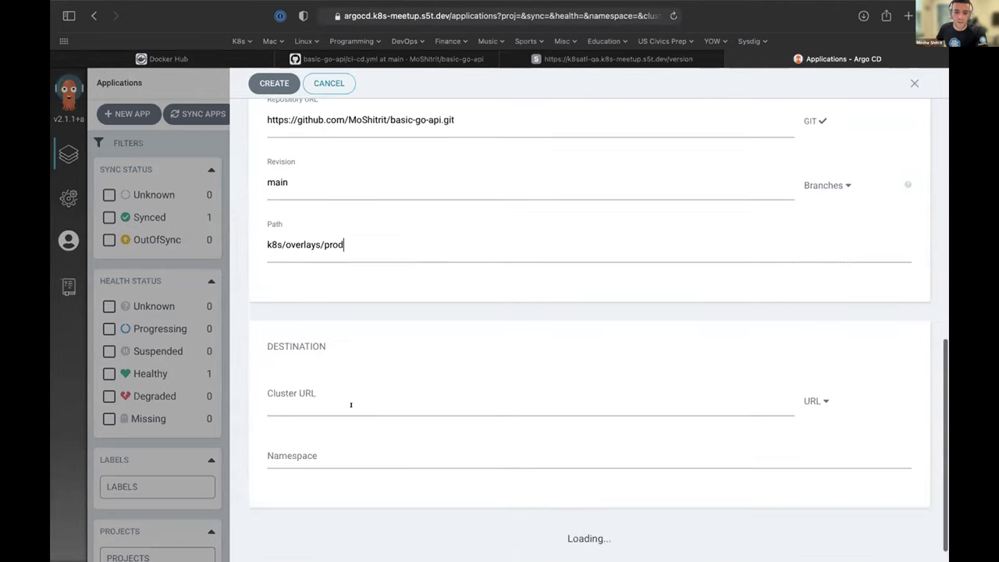
left_click(452, 372)
left_click(690, 403)
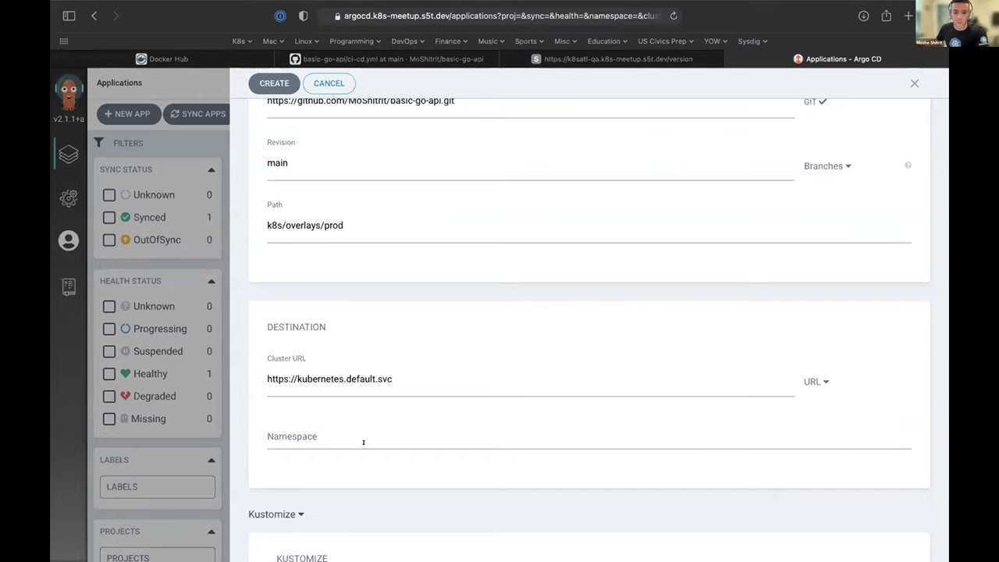
Leave the namespace empty, check the Kustomize tool options, and create the k8s-meetup-api-prod application.
left_click(330, 434)
scroll(422, 392, "down", 5)
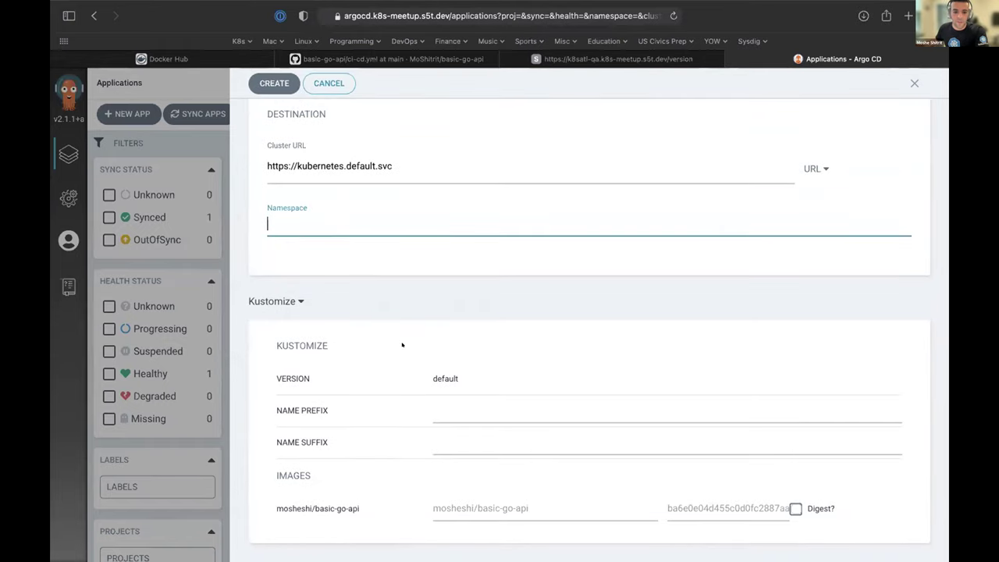
left_click(294, 295)
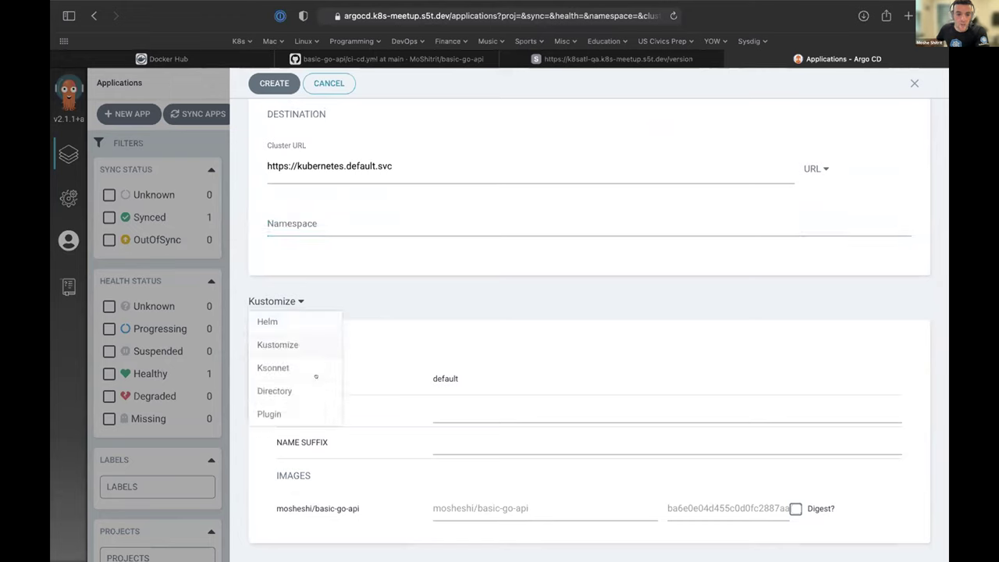
left_click(411, 295)
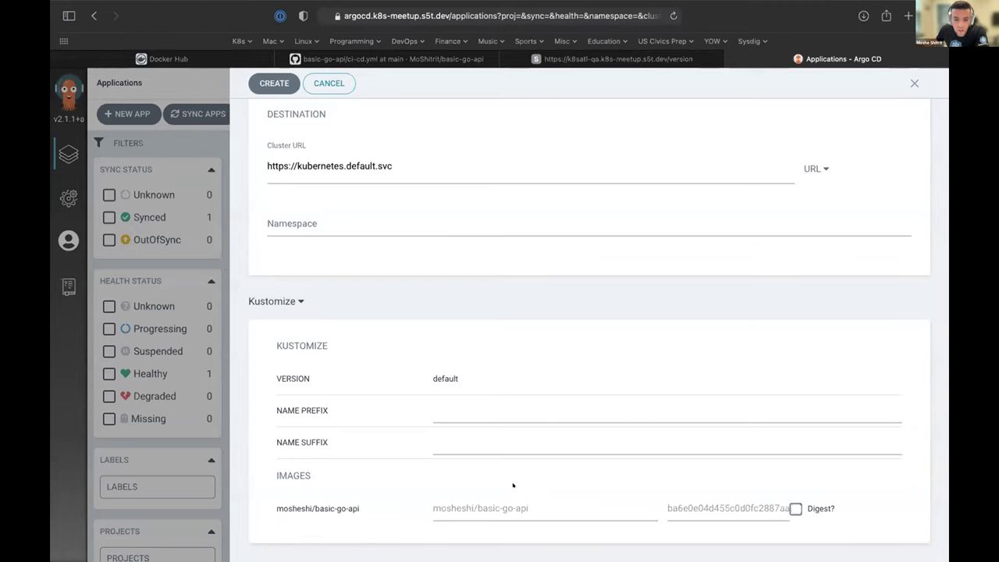
scroll(770, 504, "up", 15)
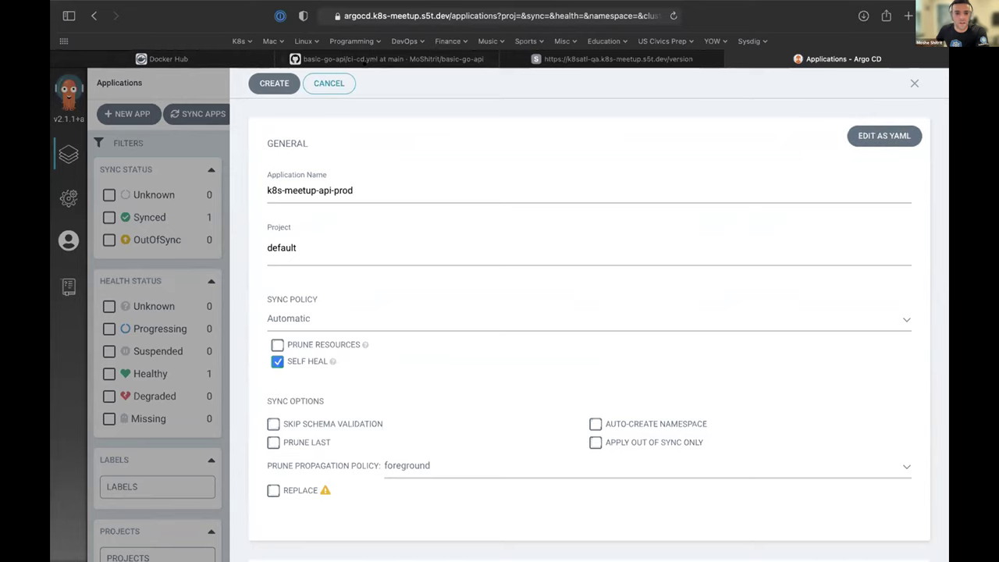
left_click(267, 77)
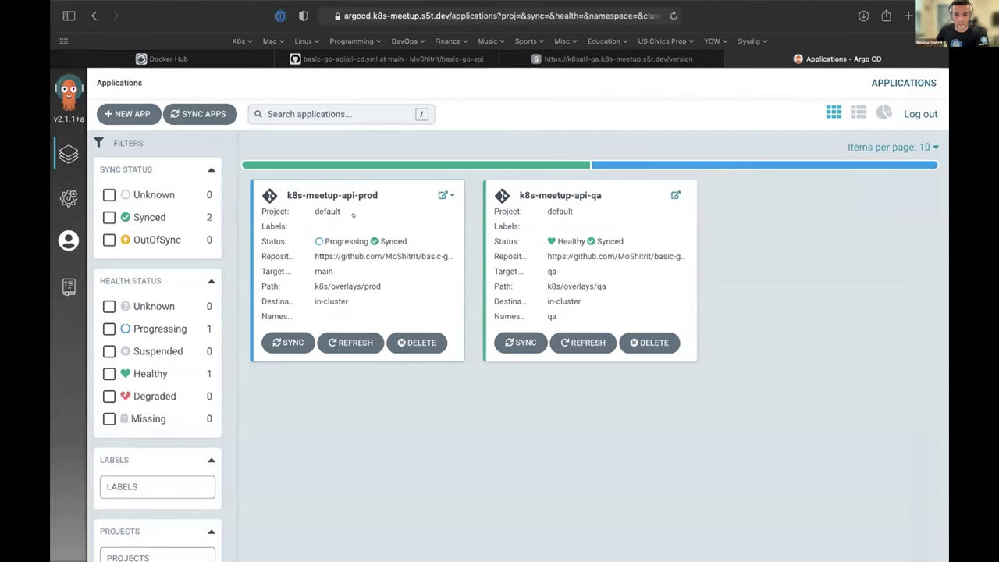
Switch to the terminal and try to list the cluster's namespaces with kubectl get ns.
key("ctrl+Right")
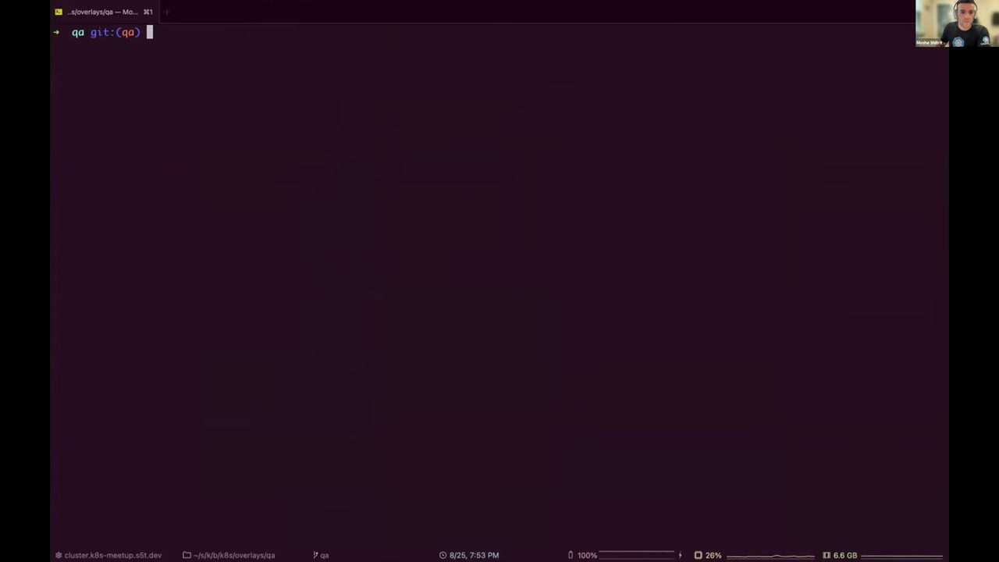
type("kubectl get ns")
key("Return")
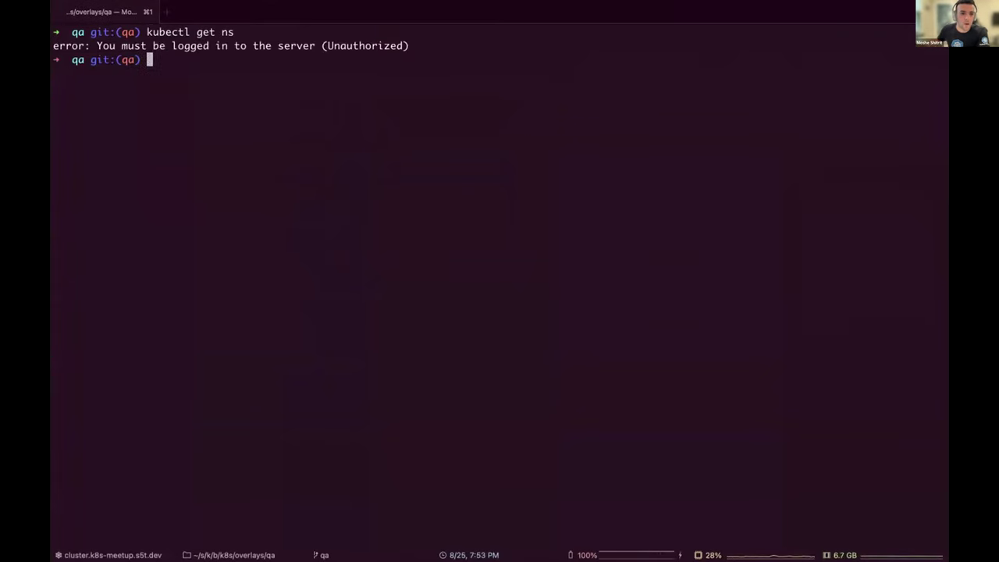
Find the kops export kubecfg --admin command in the shell history and run it to refresh cluster access.
key("ctrl+r")
type("kubec")
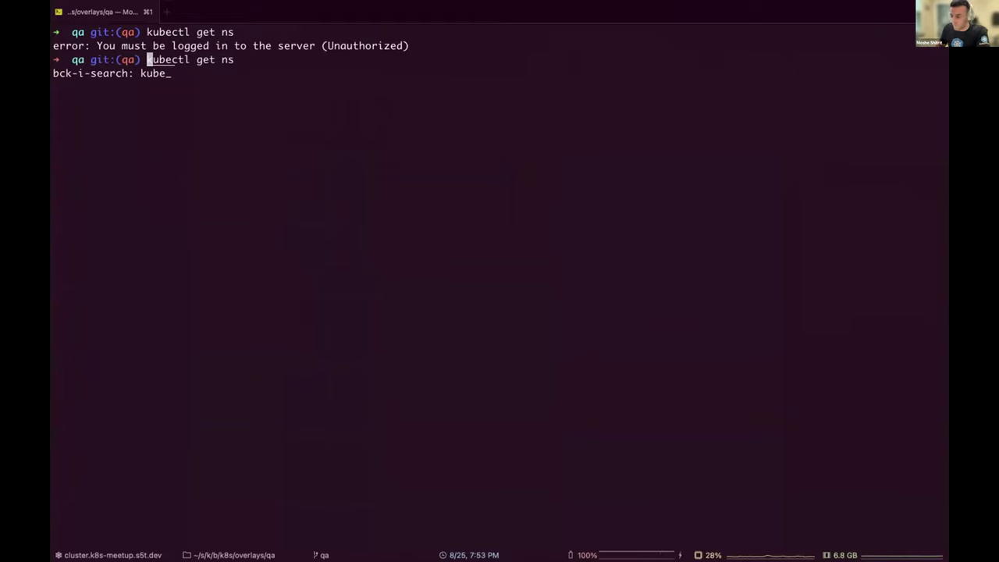
type("fg")
key("BackSpace")
key("BackSpace")
type("cfg")
key("Return")
List the cluster's namespaces again using the refreshed admin credentials.
type("kubectl fget n")
key("BackSpace")
key("BackSpace")
key("BackSpace")
key("BackSpace")
key("BackSpace")
key("BackSpace")
type("get ns")
key("Return")
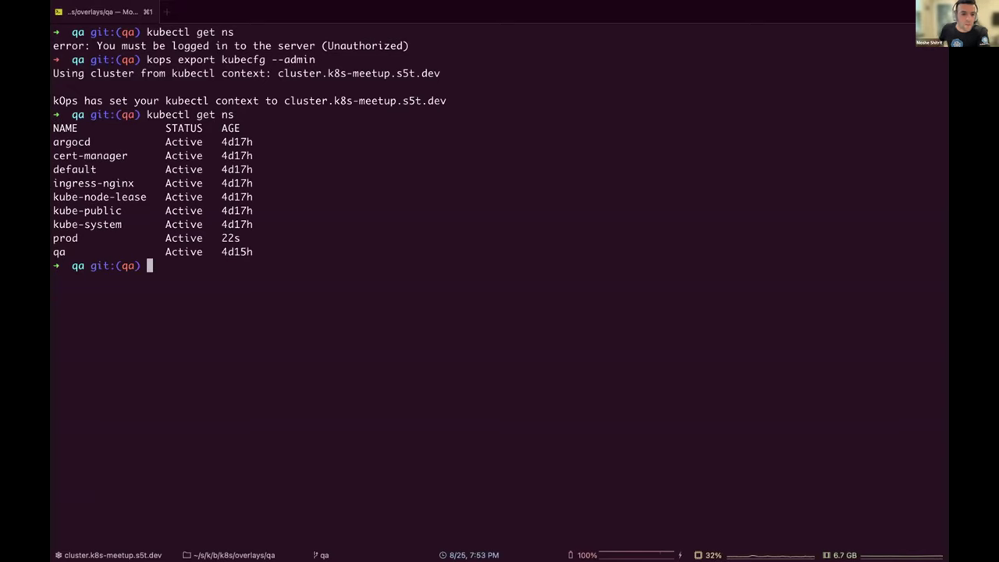
List all resources and the ingress in the prod namespace with kubectl, and clear the terminal.
type("kubectl -n prod")
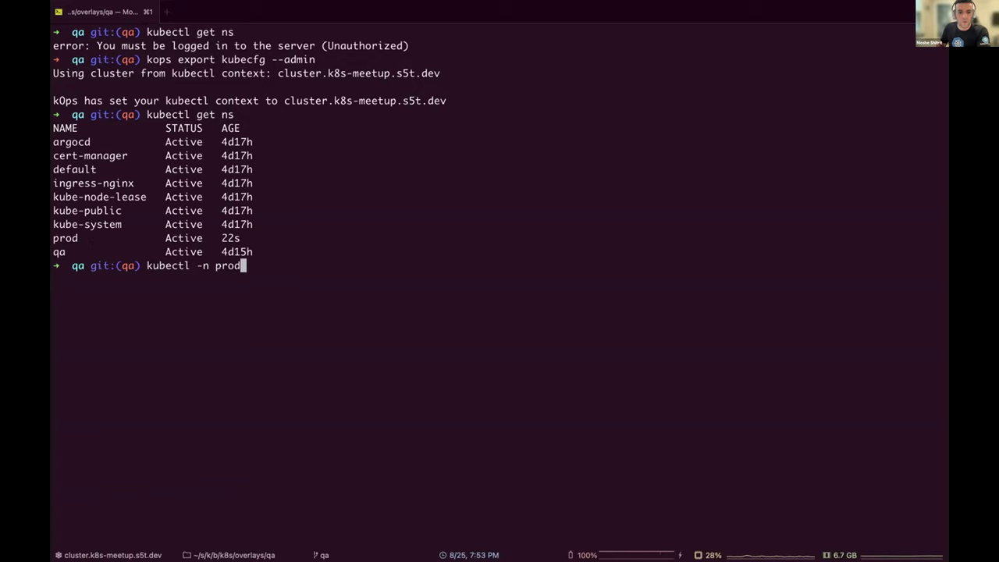
type(" get all")
key("Return")
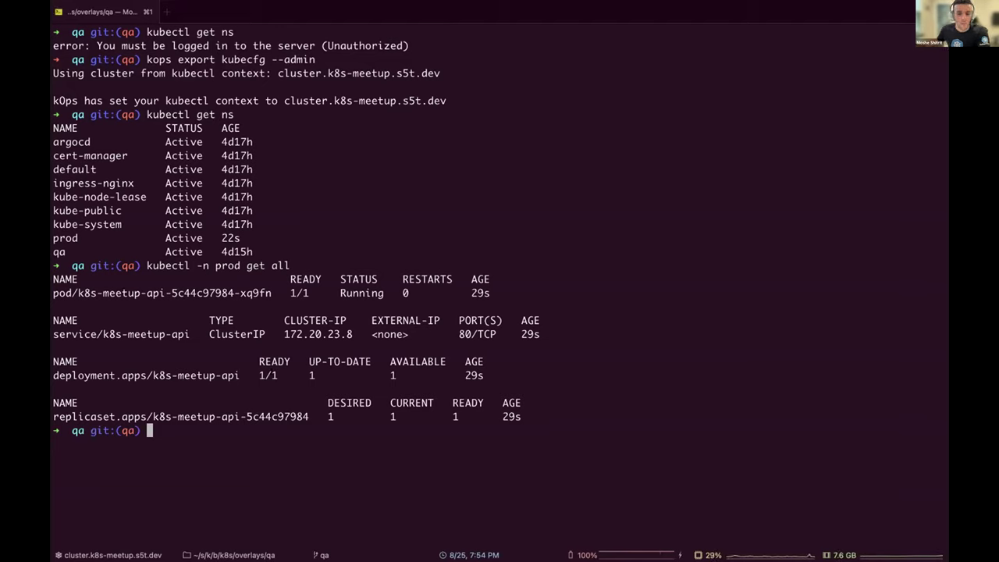
type("kubectl -n")
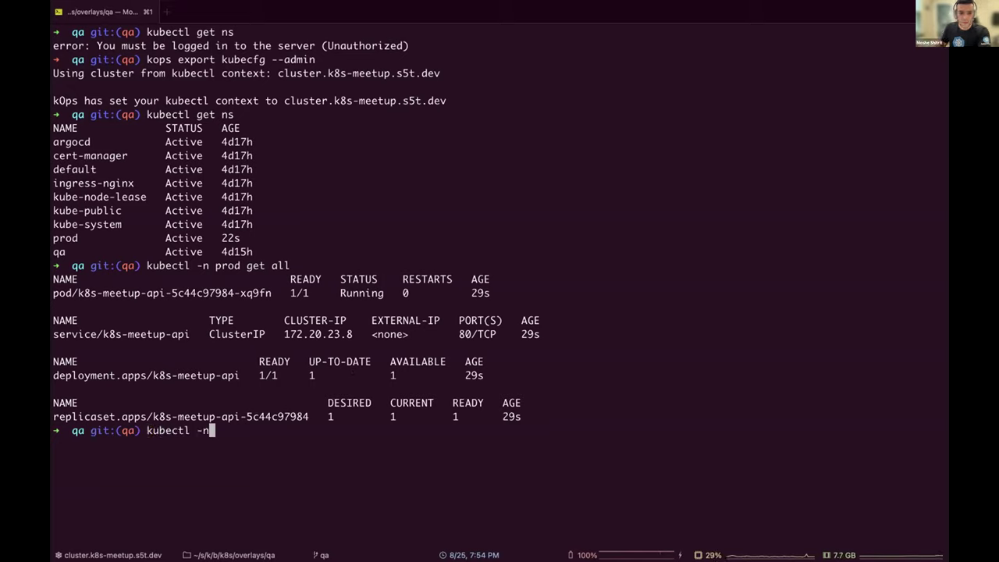
type(" prod get ing")
key("Return")
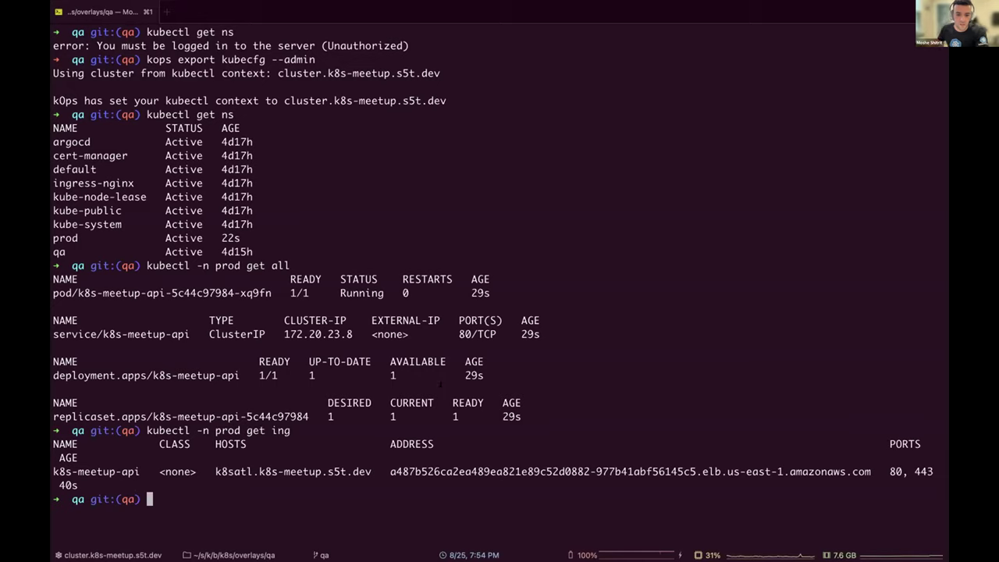
key("ctrl+l")
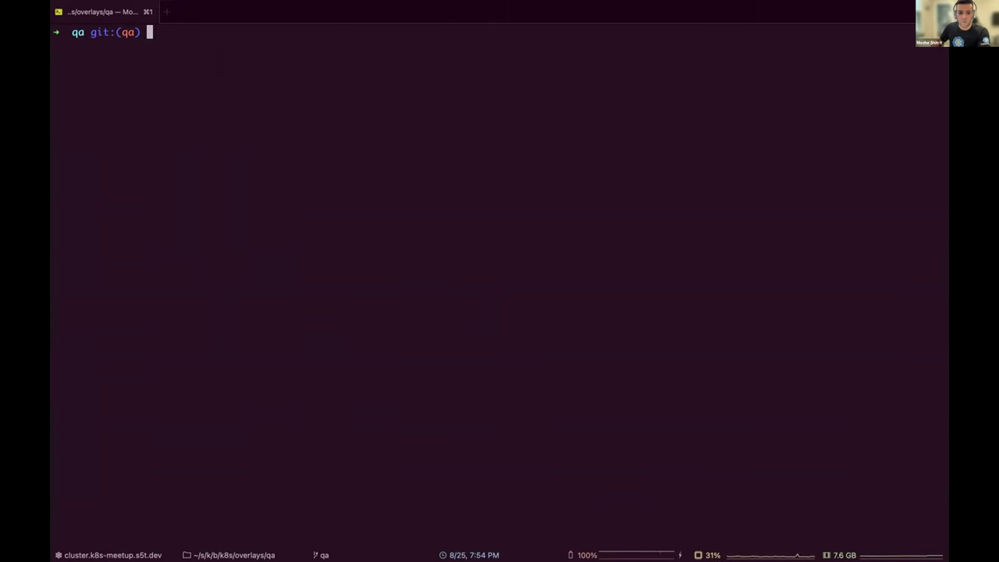
Open k8satl.k8s-meetup.s5t.dev/version in a new browser tab, taking the host name from the ingress listing in the terminal.
key("ctrl+Left")
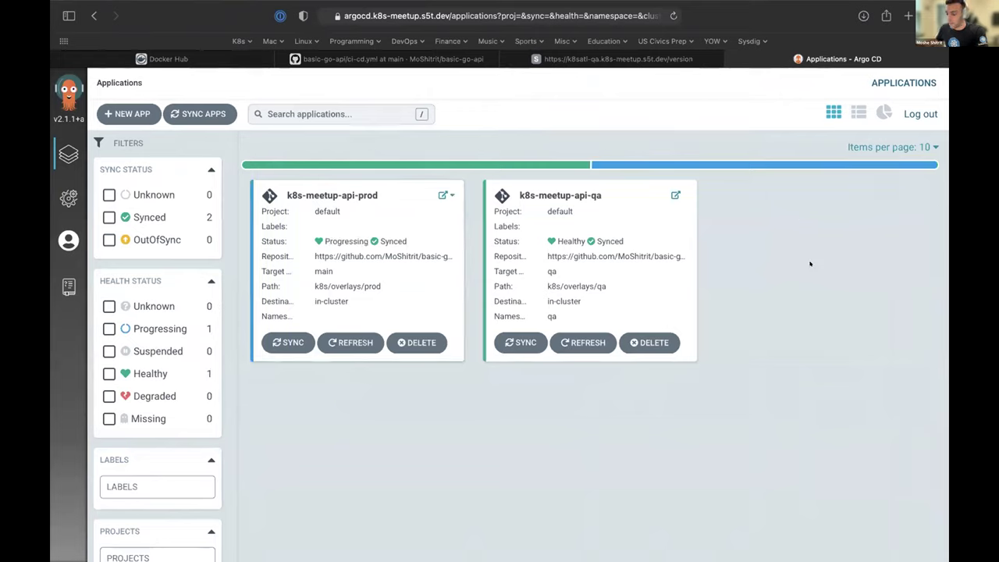
key("super+t")
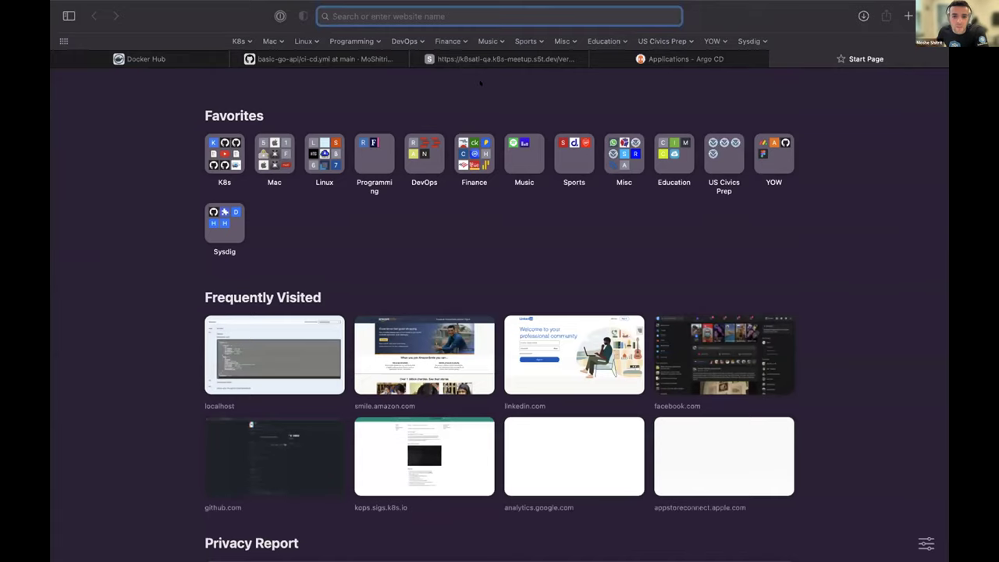
key("super+Tab")
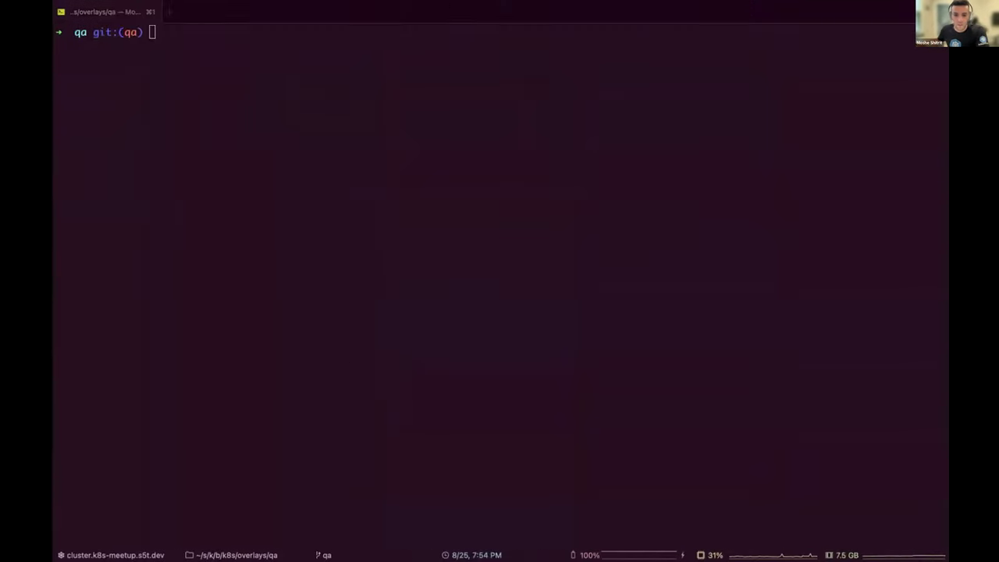
key("Return")
scroll(499, 281, "up", 2)
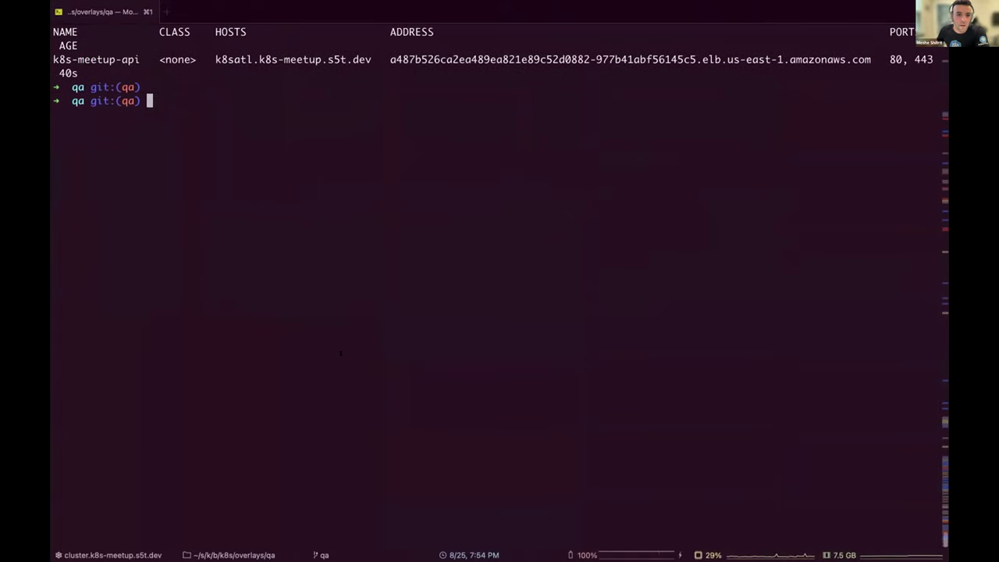
key("ctrl+l")
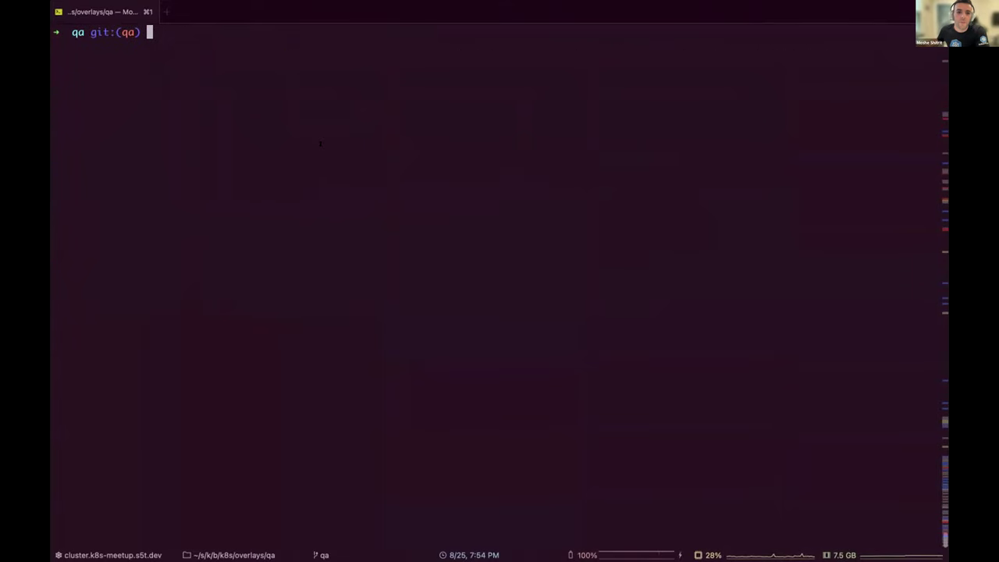
key("super+Tab")
type("k8satl.k8s-meetup.s5t.dev")
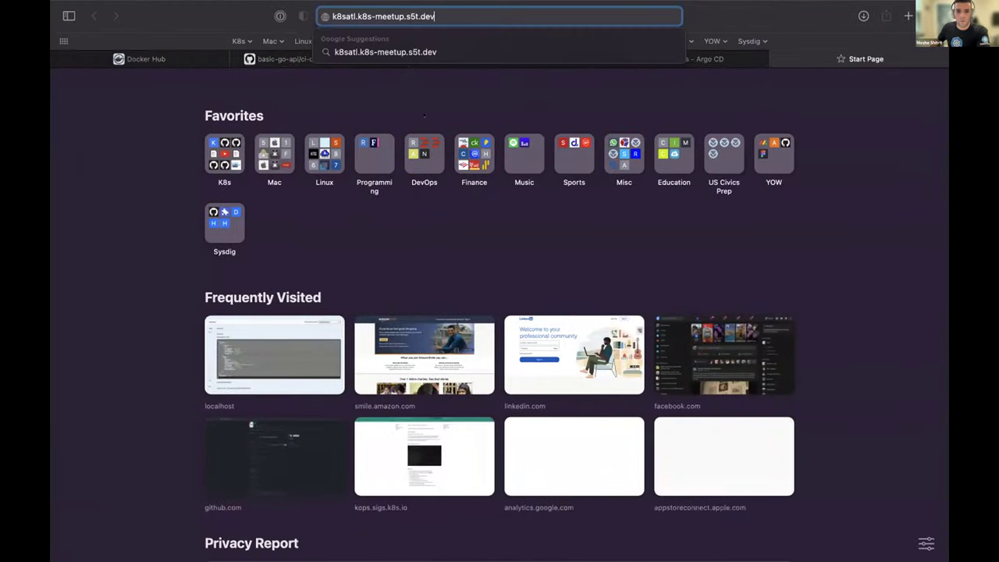
key("Return")
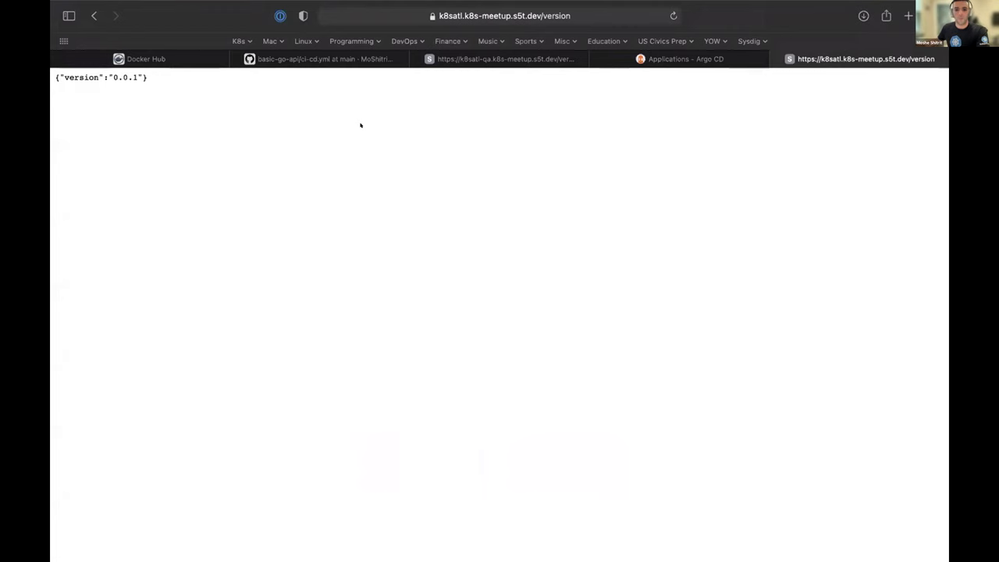
Switch to the code editor, change the version returned by getVersion in main.go to "0.0.2", and save the file.
left_click(687, 58)
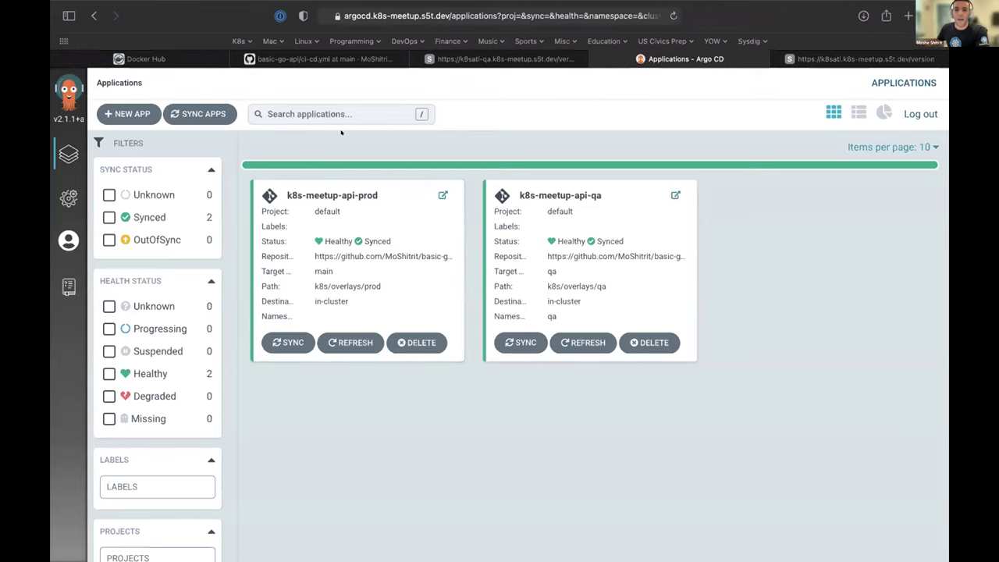
left_click(351, 59)
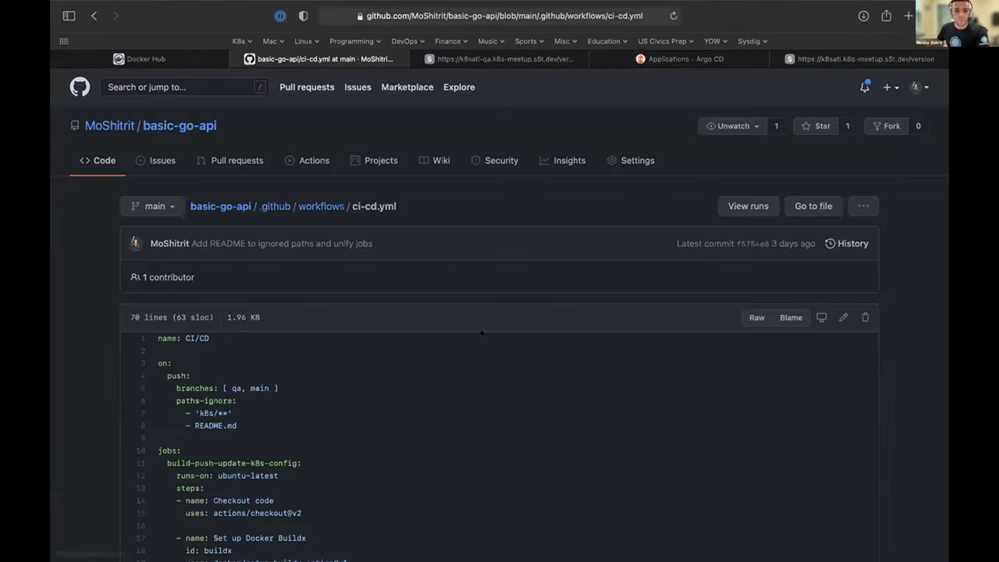
key("ctrl+Left")
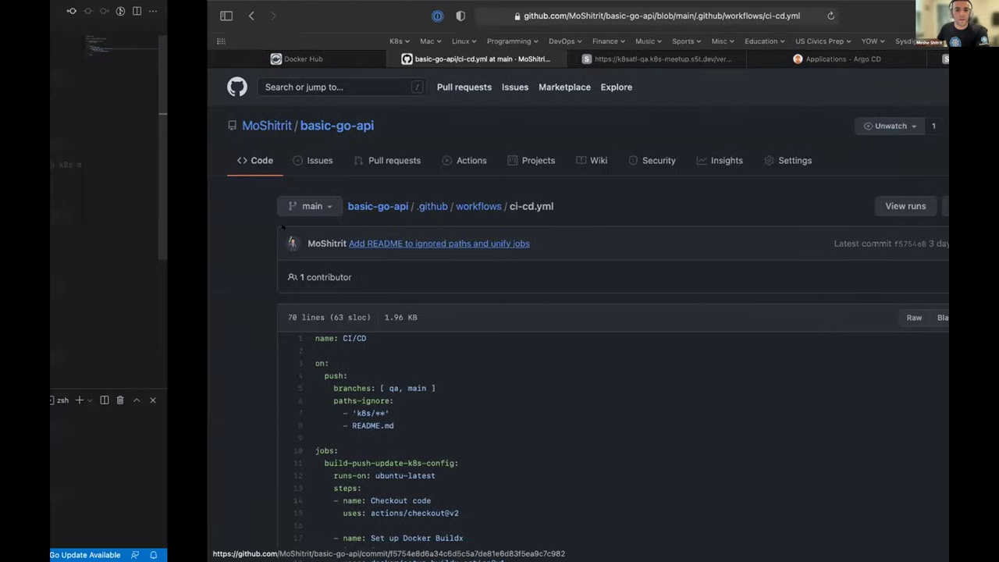
key("Up")
key("Up")
key("Up")
key("Up")
key("Up")
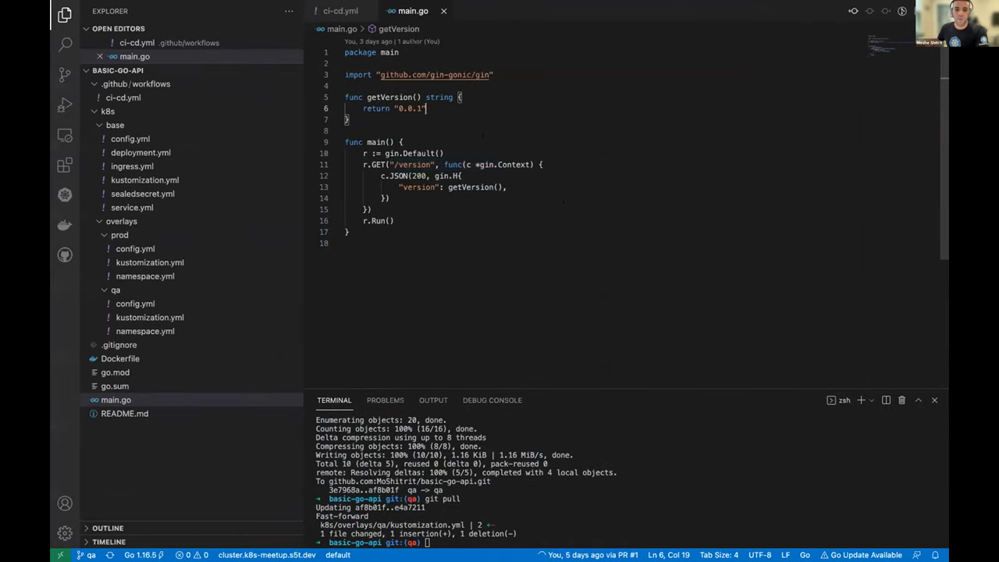
key("BackSpace")
type("2")
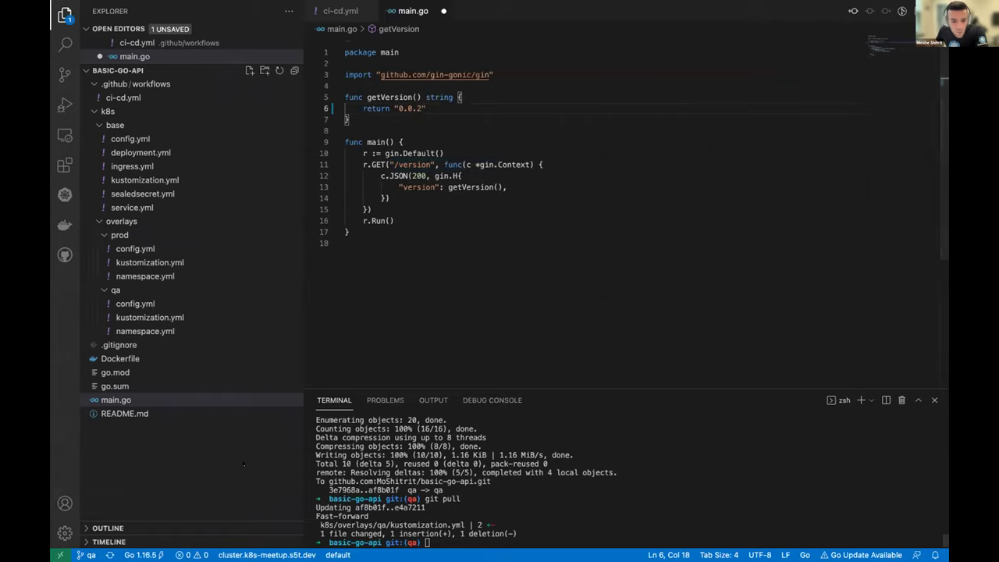
key("super+s")
Check the git status in the editor's cleared terminal and stage main.go.
left_click(530, 451)
key("super+k")
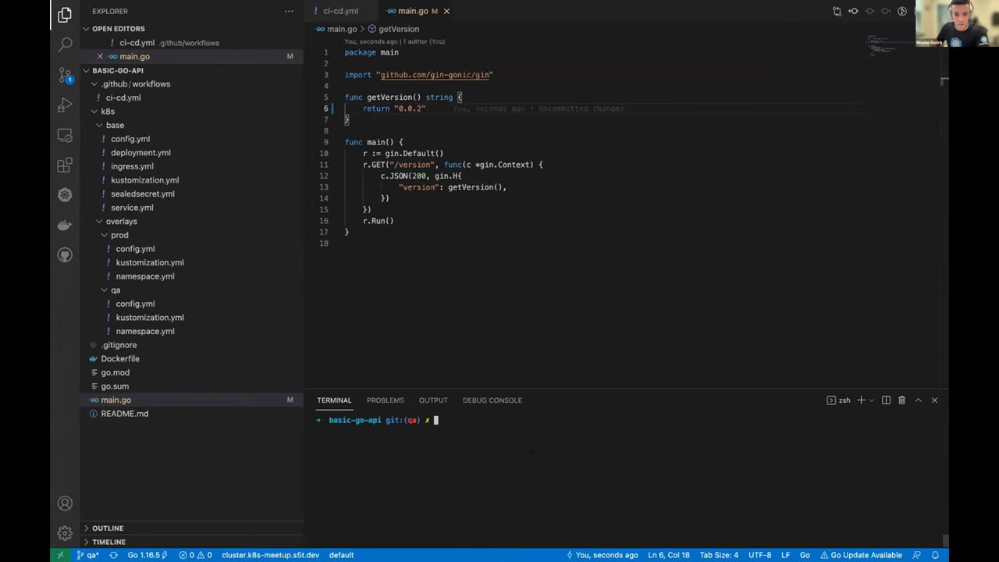
key("Return")
type("git status")
key("Return")
type("git add main.go")
key("Return")
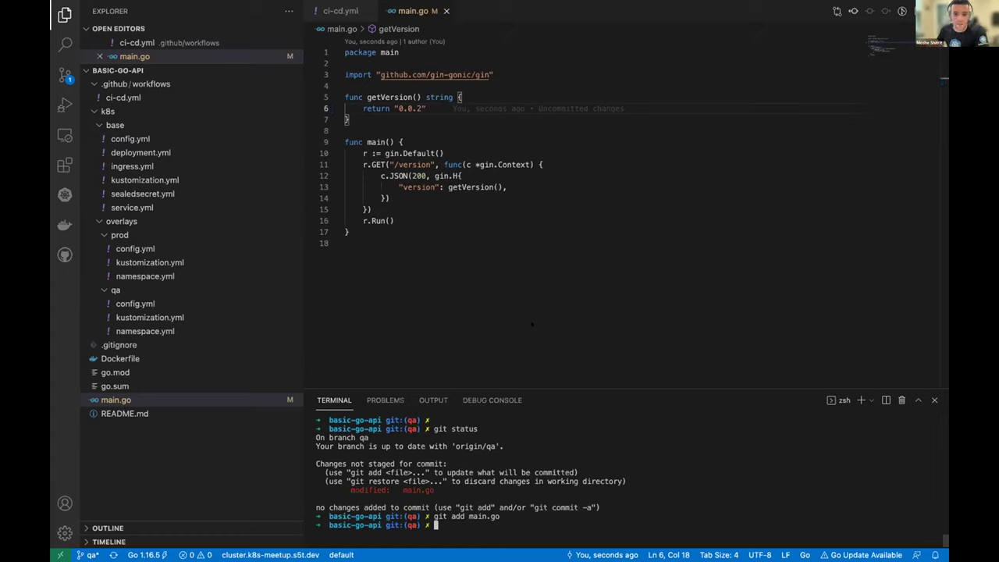
Commit the staged change with the message "Bump version".
type("git commit -m \"")
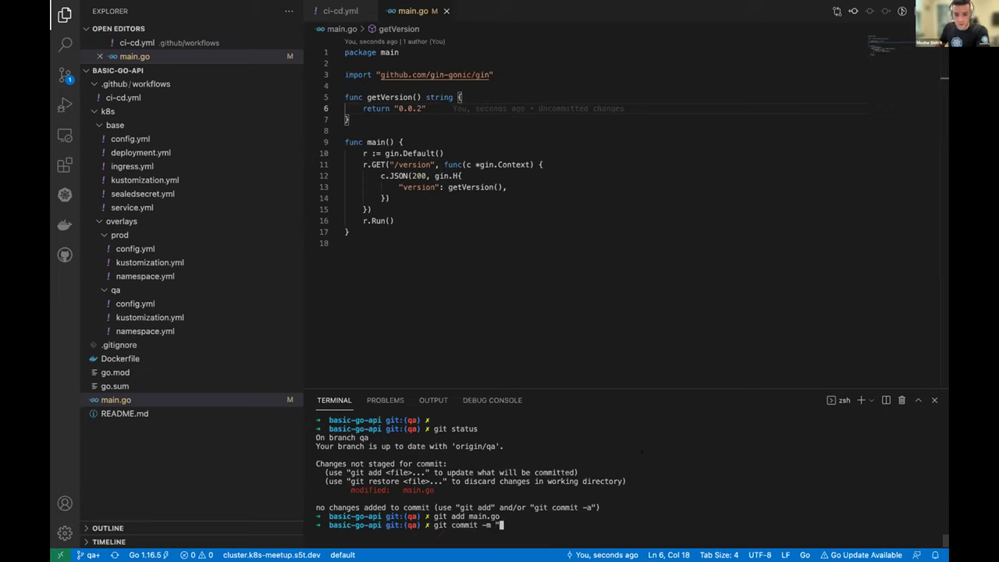
type("Bump vetsion\"")
key("Left")
key("Left")
key("Left")
key("Left")
key("Left")
key("BackSpace")
type("r")
key("End")
key("Return")
Push the commit to the qa branch with git push origin qa.
type("gi push")
key("Left")
key("Left")
key("Left")
key("Left")
key("Left")
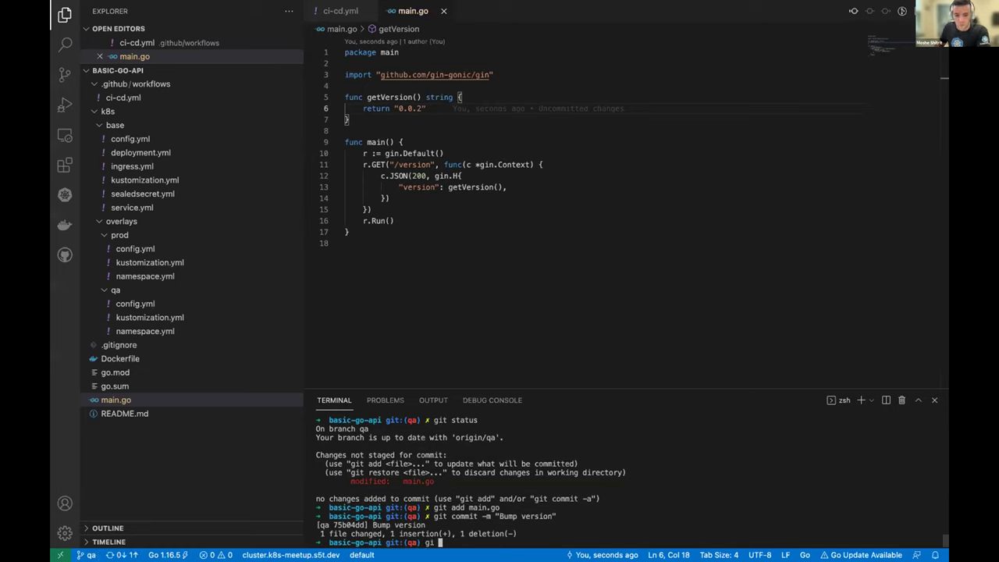
type("t pu")
key("End")
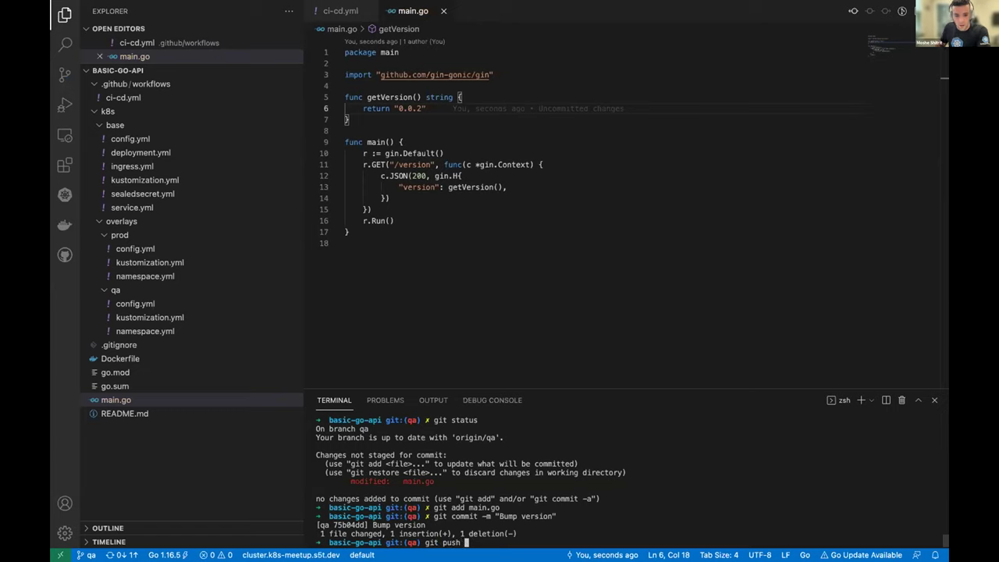
type("origin ")
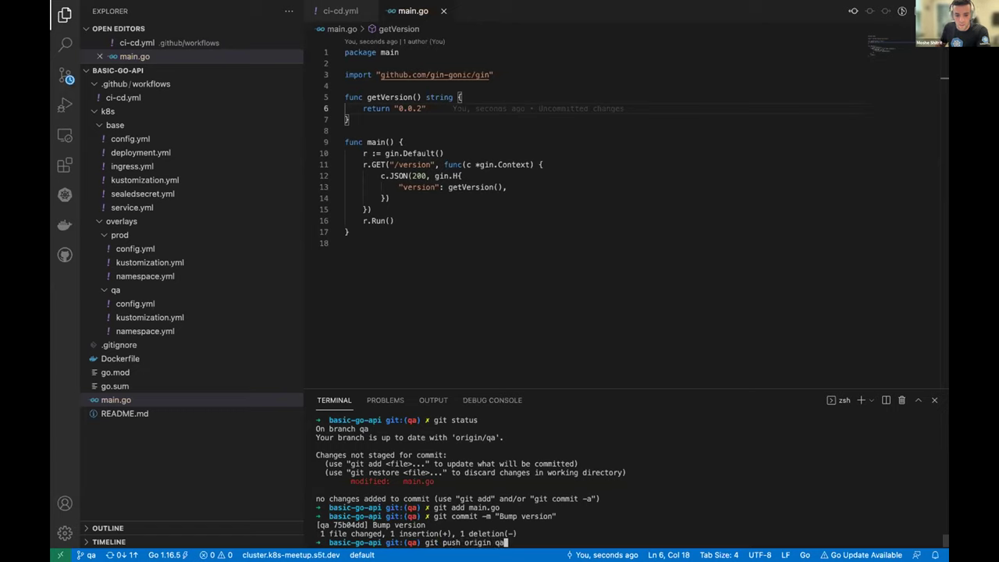
type("qa")
key("Return")
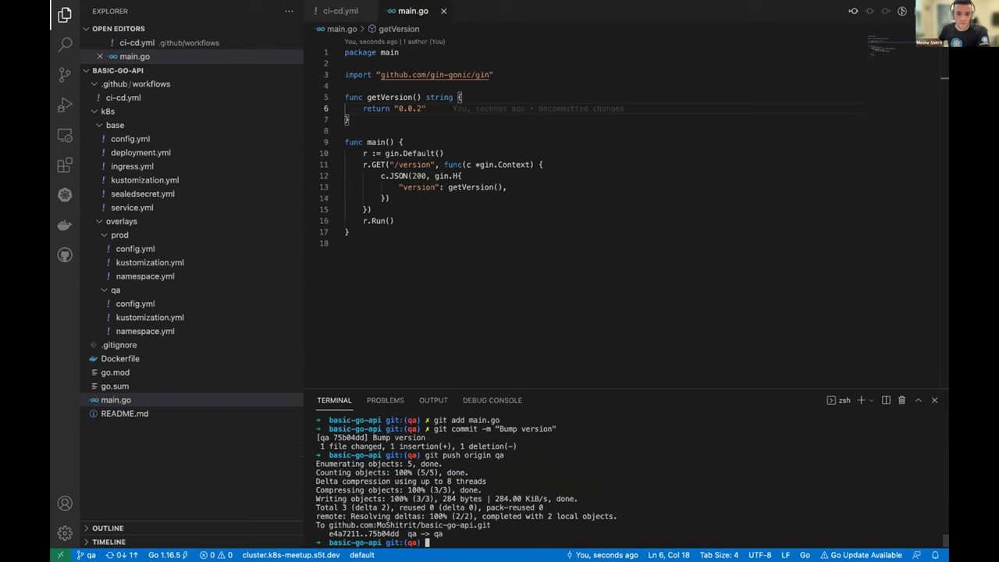
In the browser, open basic-go-api's qa branch on GitHub and follow the CI/CD job log of the "Bump version" commit.
key("ctrl+Left")
key("ctrl+Left")
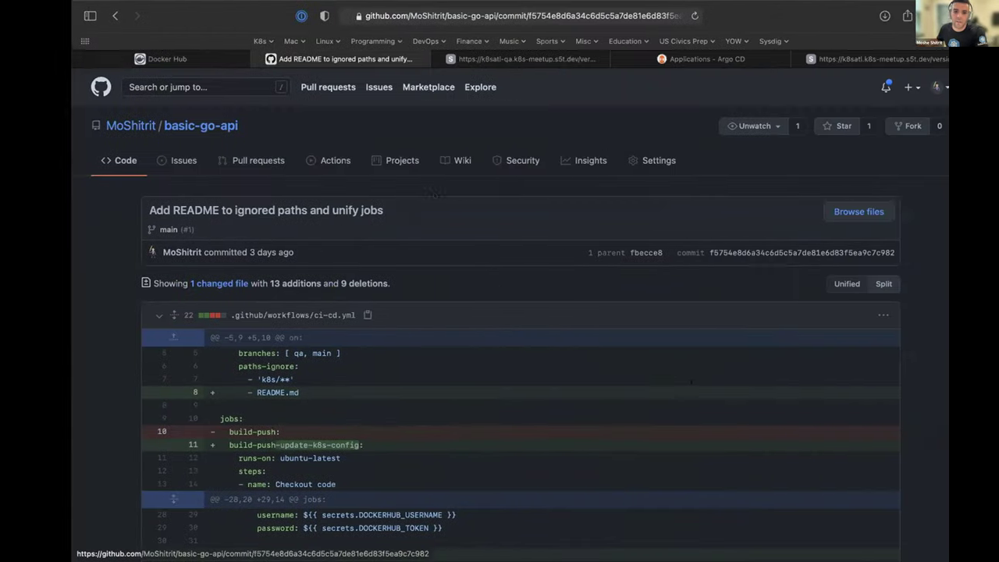
left_click(178, 125)
left_click(171, 205)
left_click(146, 318)
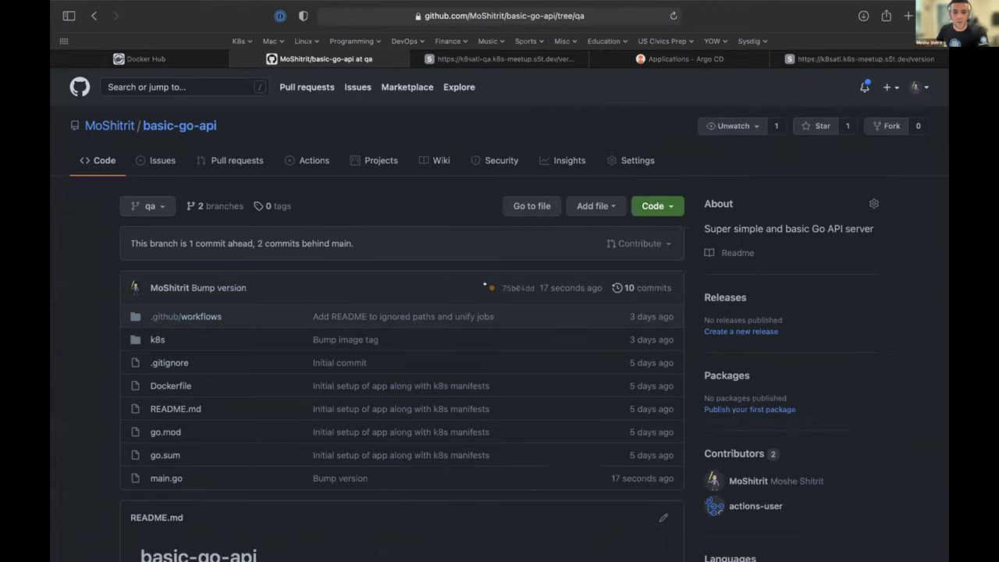
mouse_move(486, 287)
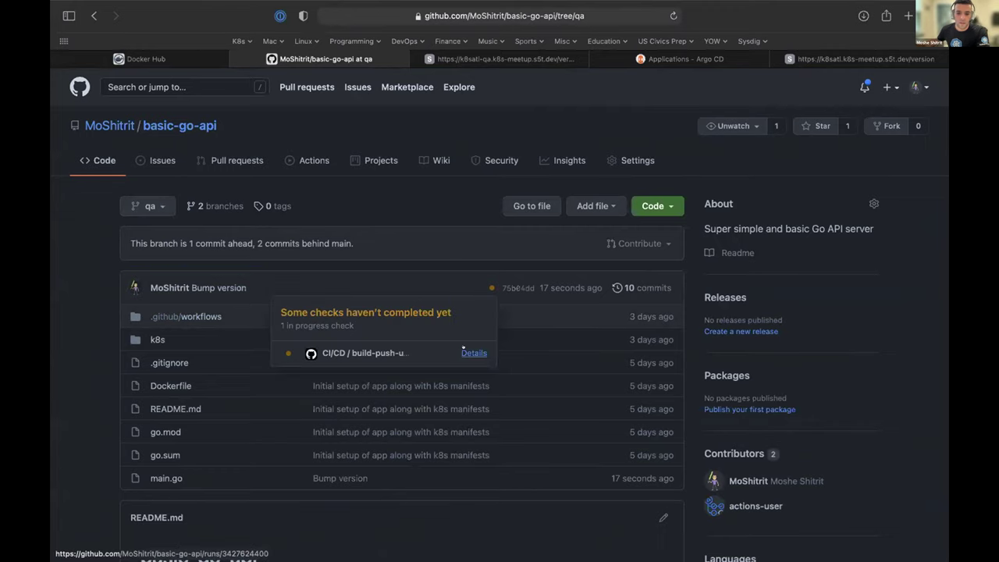
left_click(474, 352)
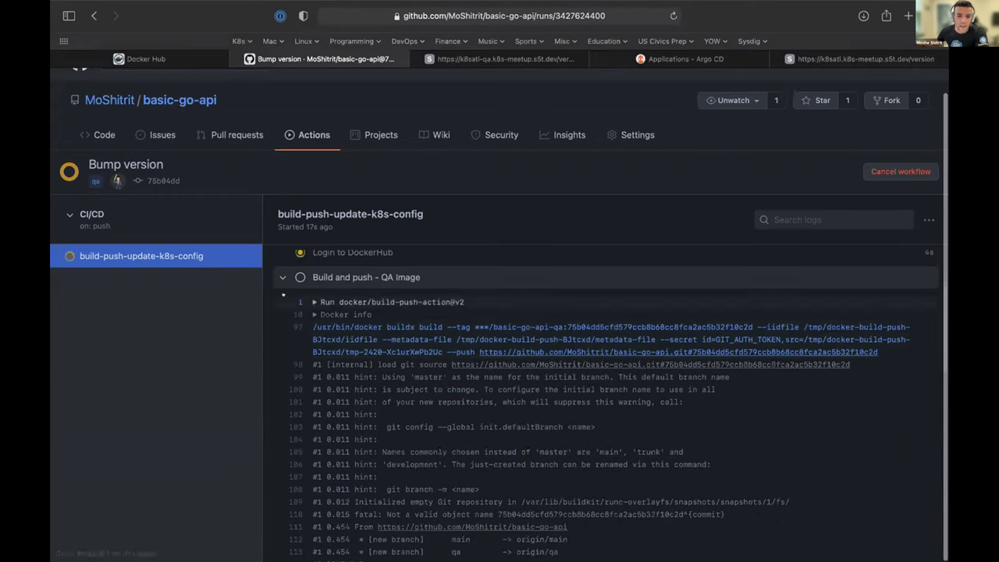
scroll(354, 275, "up", 2)
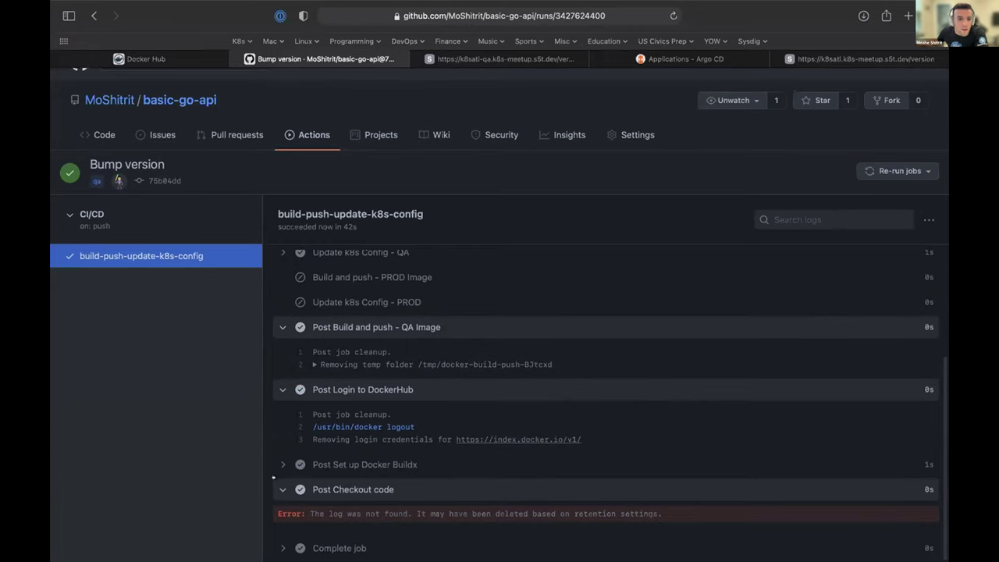
Open the k8s-meetup-api-qa application in Argo CD and examine its last sync result and resource tree.
left_click(625, 59)
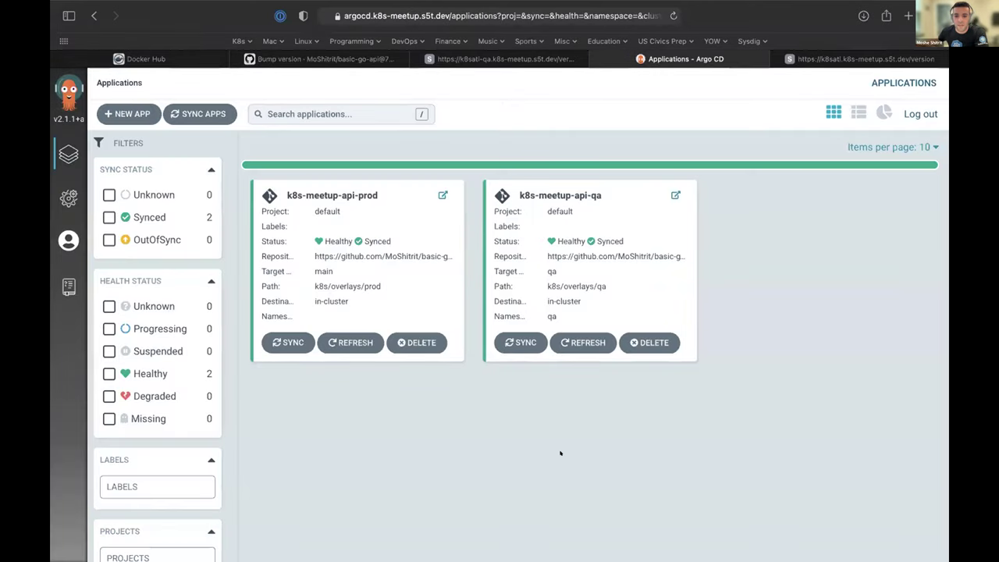
left_click(563, 185)
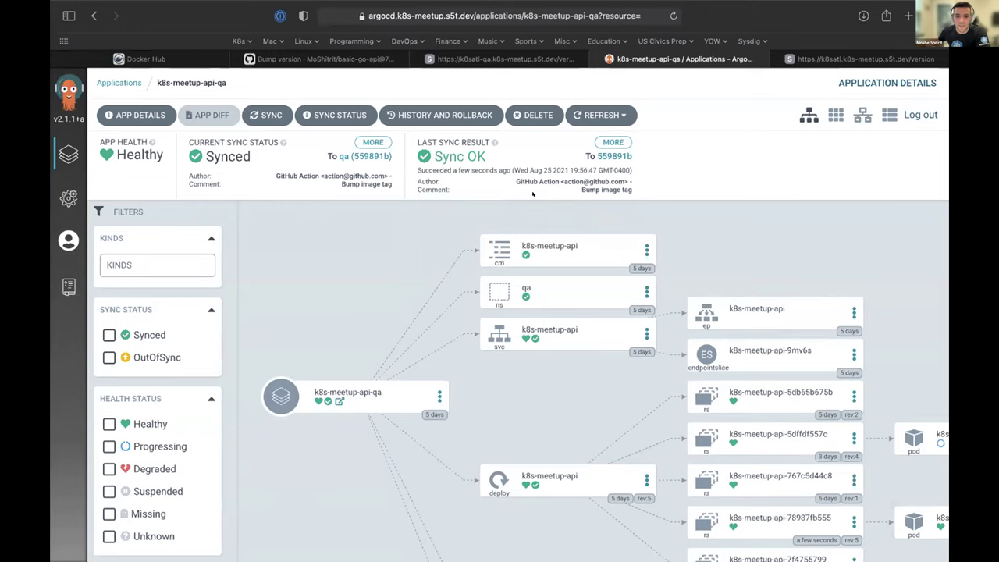
left_click(119, 82)
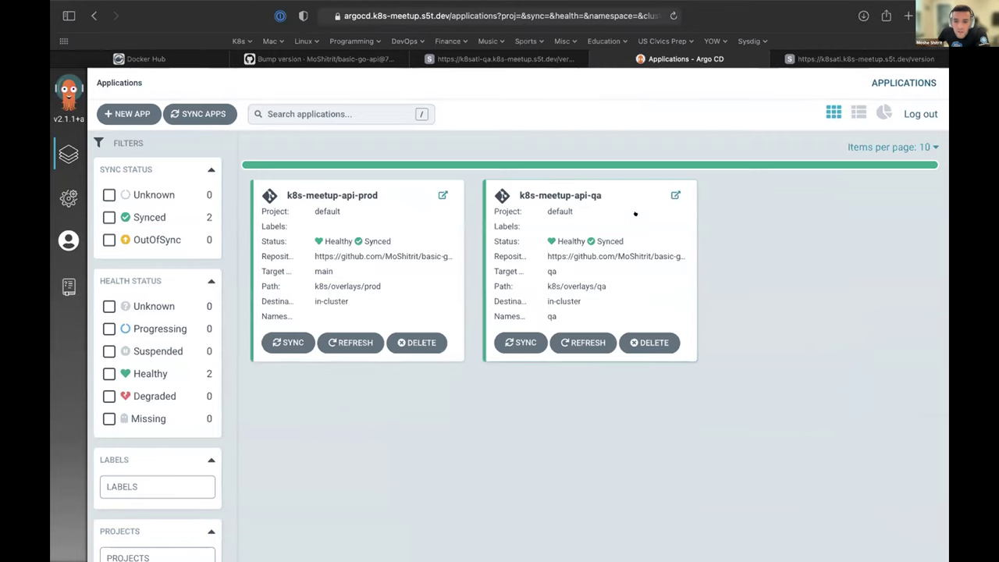
left_click(595, 212)
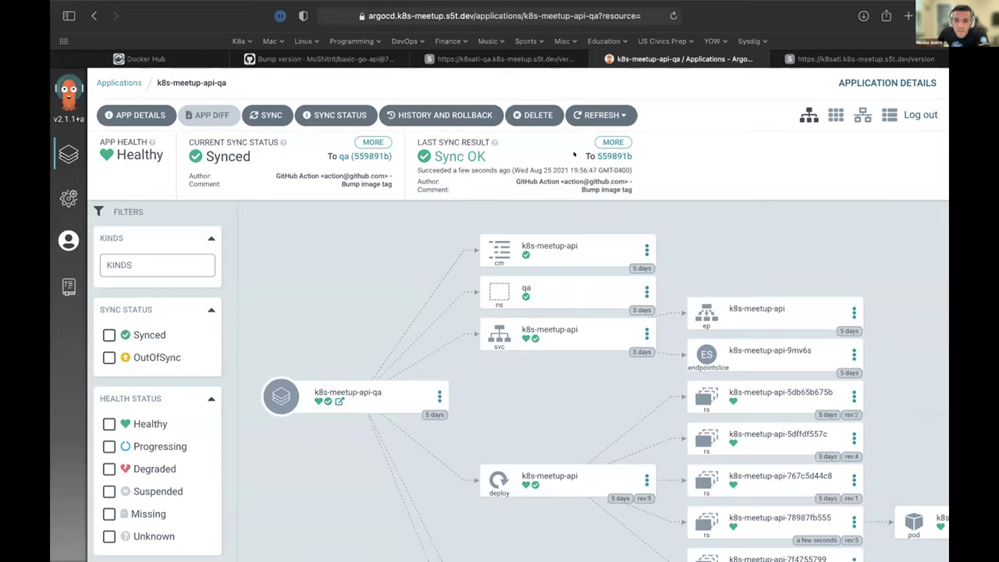
mouse_move(441, 174)
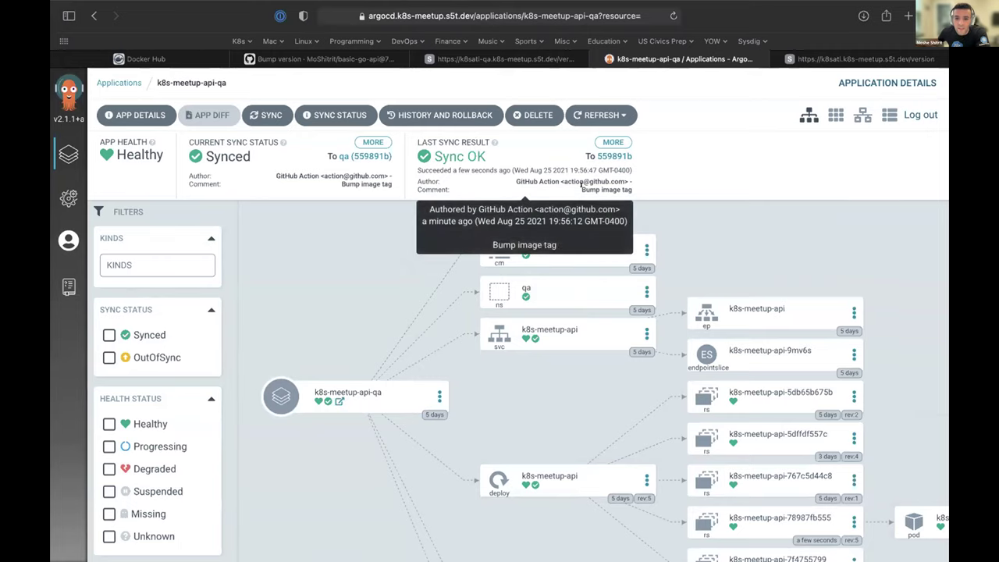
scroll(593, 353, "down", 4)
List the pods in the qa namespace with kubectl in the terminal app.
key("super+Tab")
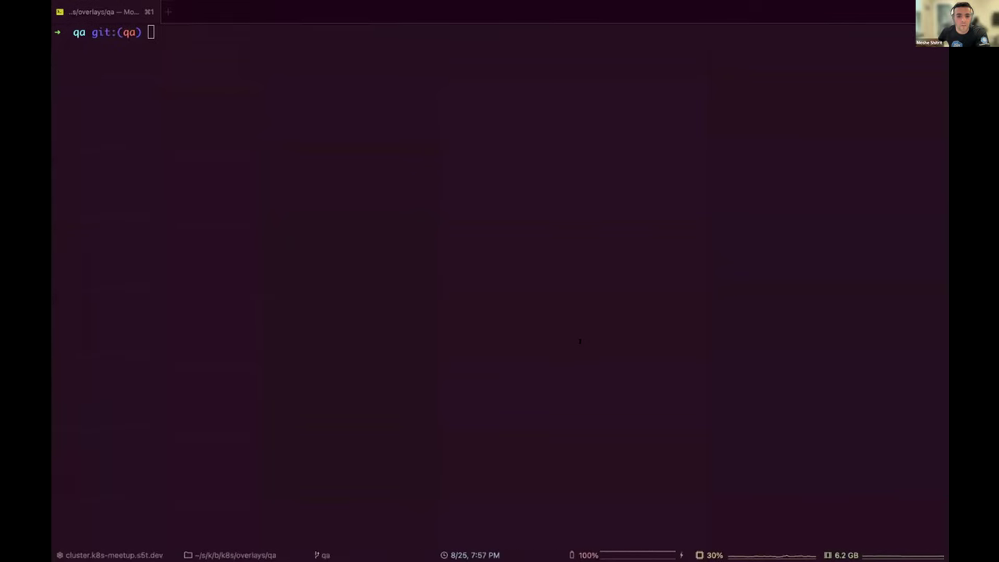
type("kub")
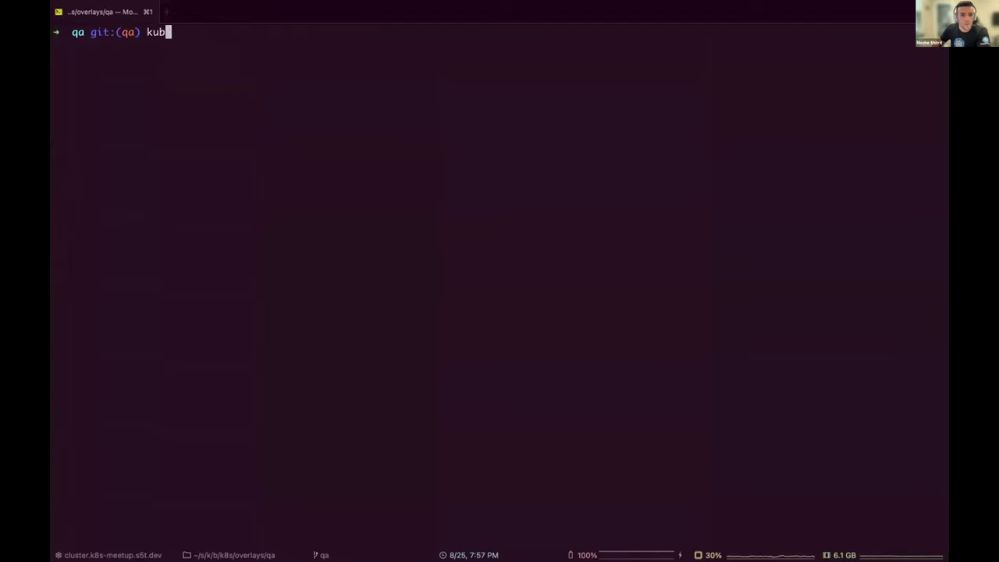
type("ectl -n qa get pods")
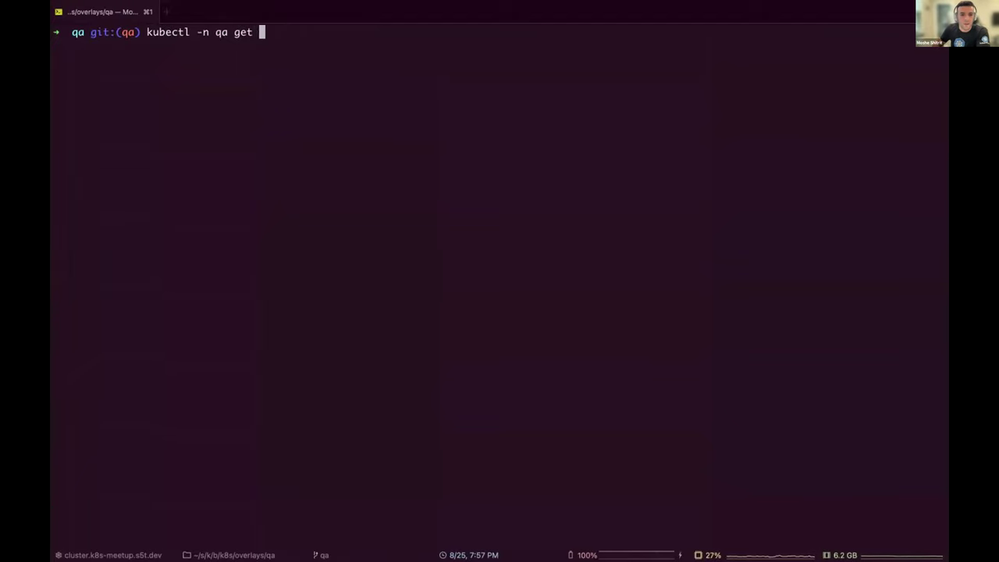
key("Return")
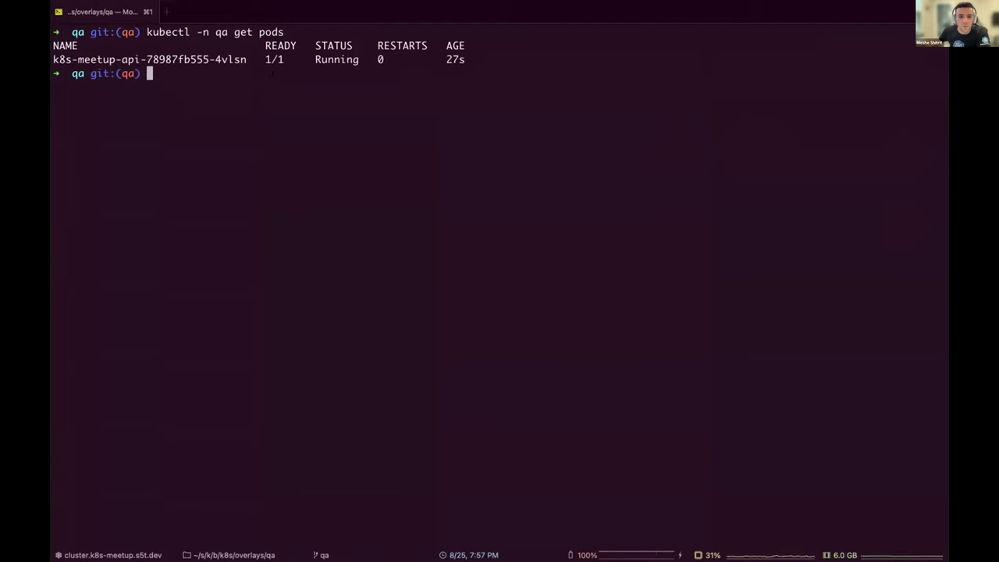
Return to the browser and reload the k8satl-qa.k8s-meetup.s5t.dev/version page to check the deployed QA version.
key("super+Tab")
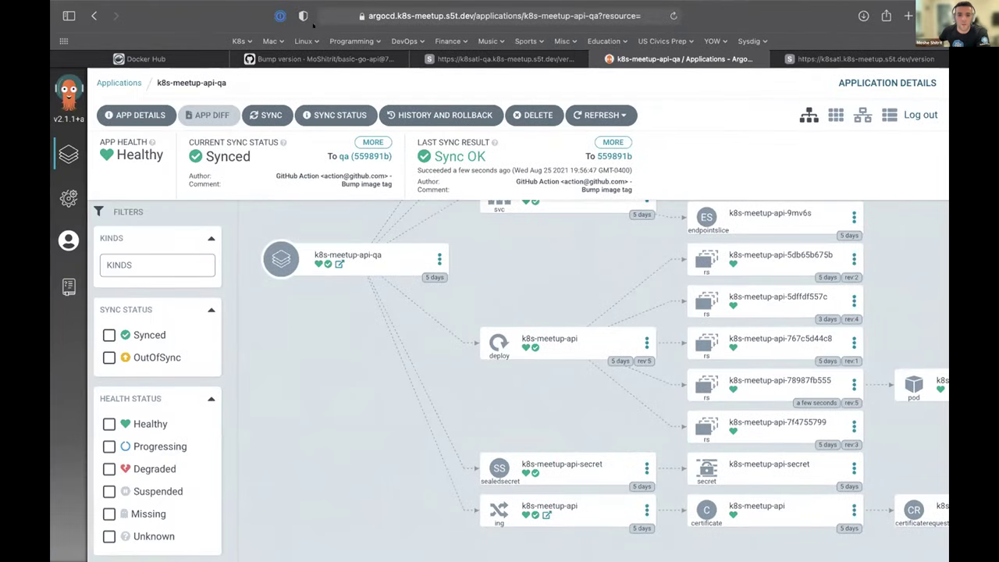
left_click(480, 58)
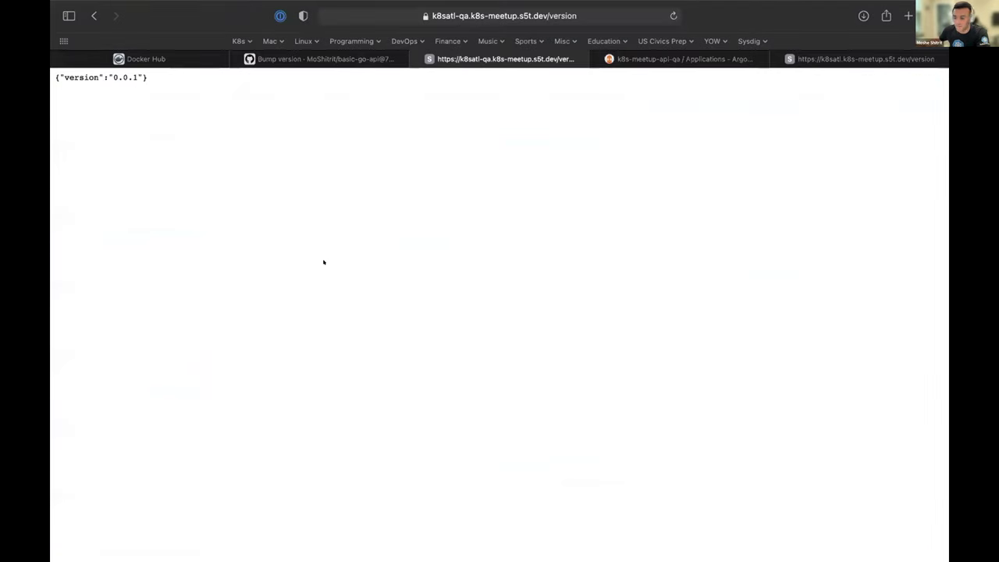
key("super+r")
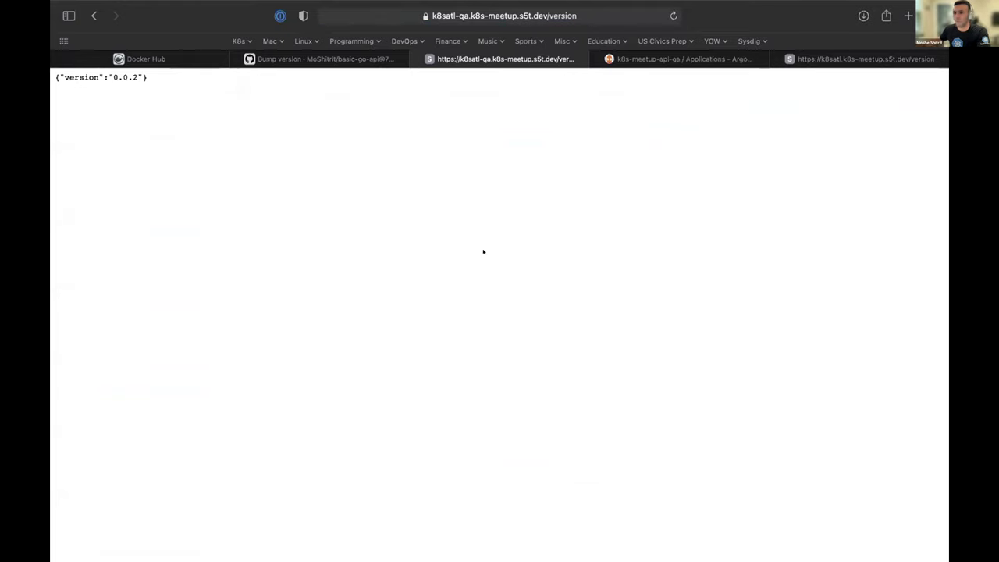
Go to basic-go-api's qa branch on GitHub and start a pull request contributing its commits to main.
key("super+Tab")
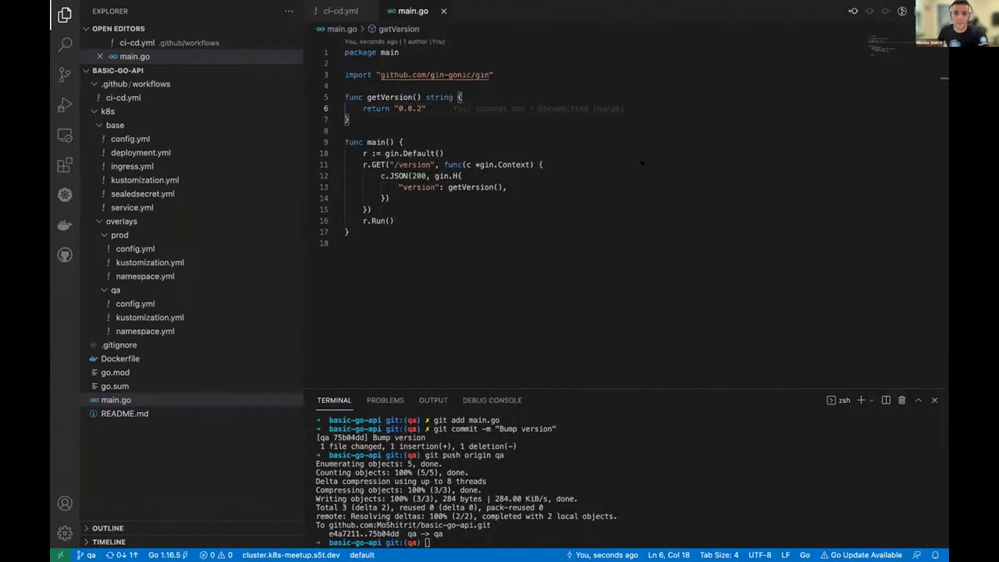
key("super+Tab")
key("super+Tab")
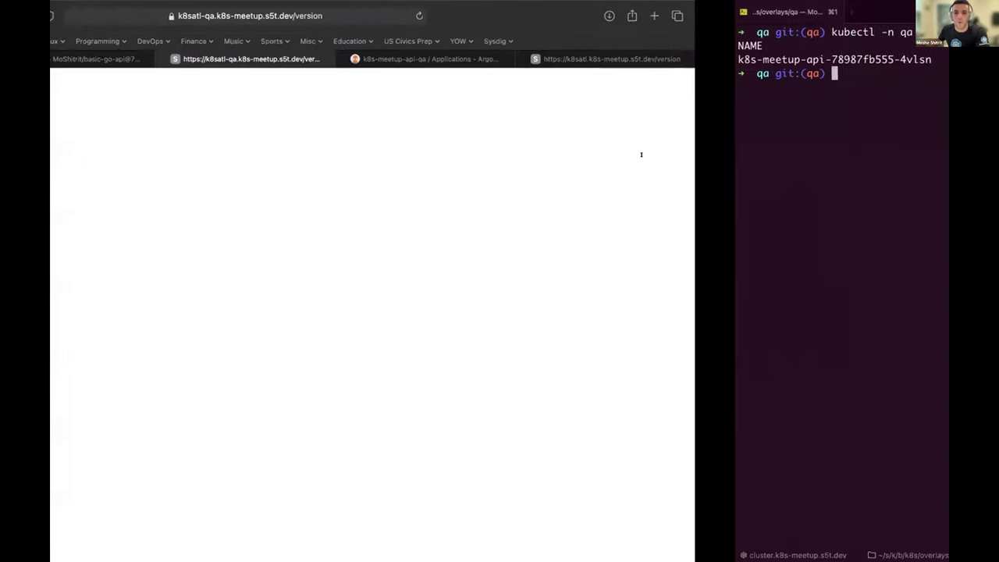
left_click(342, 60)
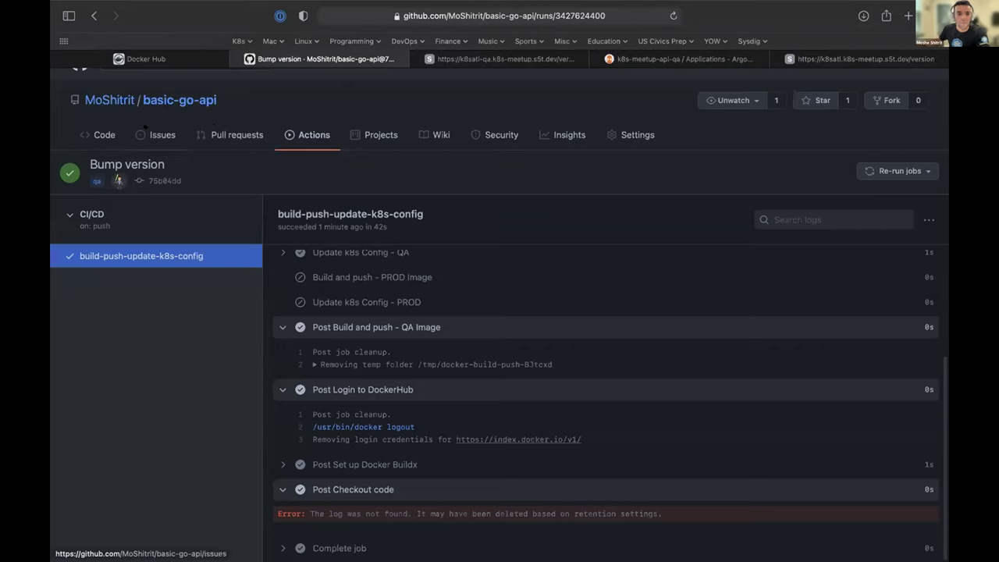
left_click(102, 135)
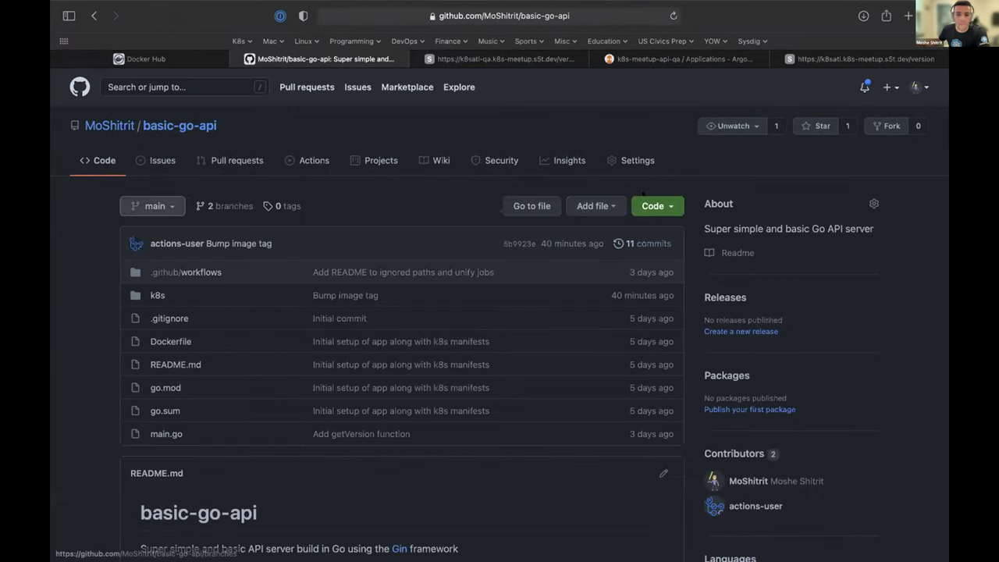
left_click(154, 205)
left_click(144, 325)
left_click(644, 242)
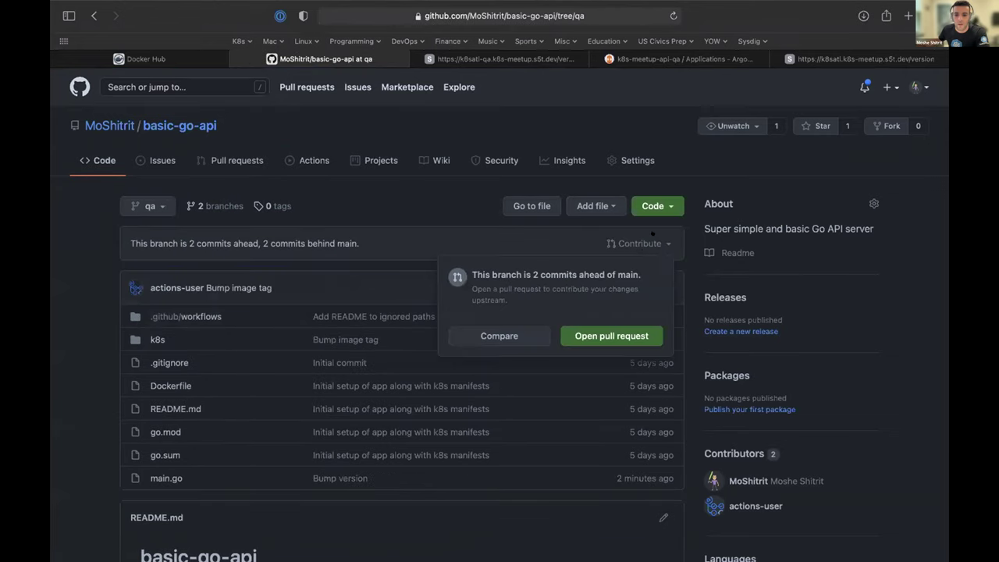
left_click(594, 335)
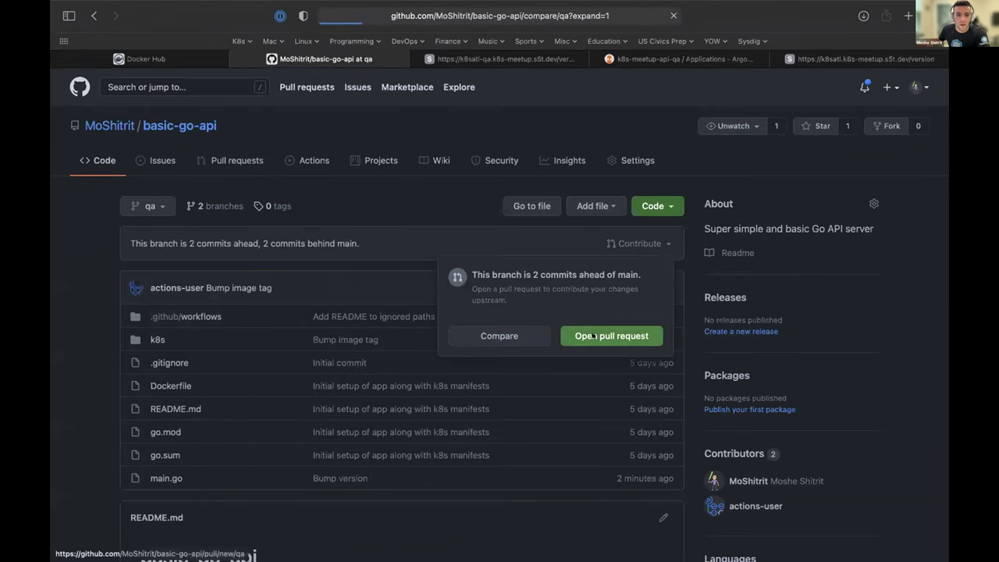
Leave the pull request form and inspect main's latest Bump image tag commit, highlighting the newTag value in the prod kustomization.yml.
scroll(232, 294, "down", 5)
scroll(195, 234, "up", 5)
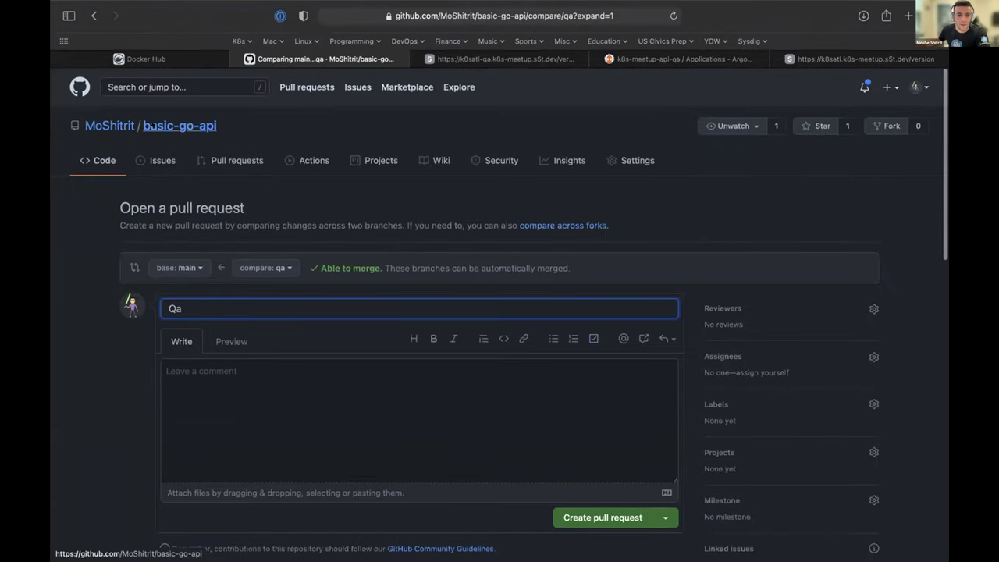
left_click(179, 126)
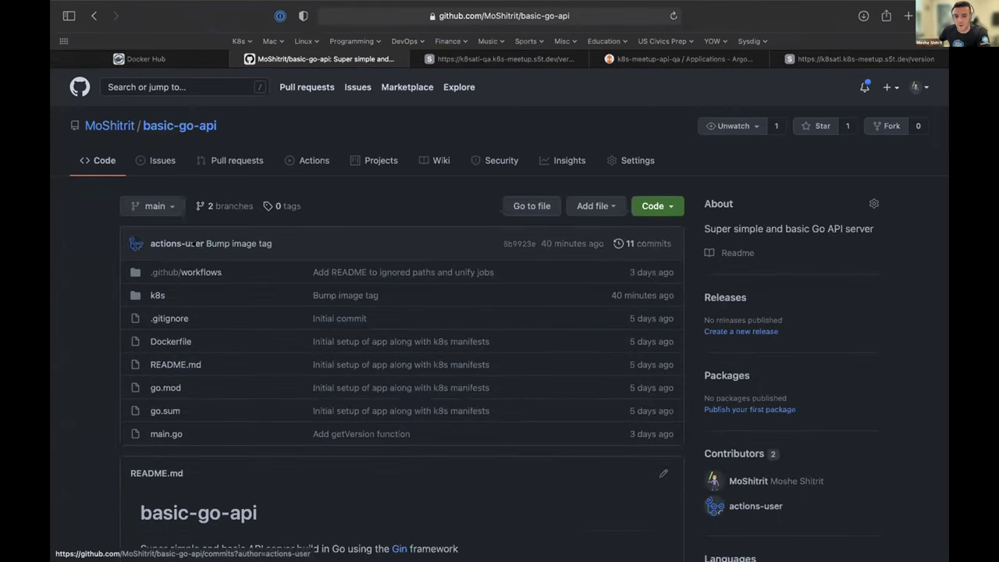
left_click(239, 244)
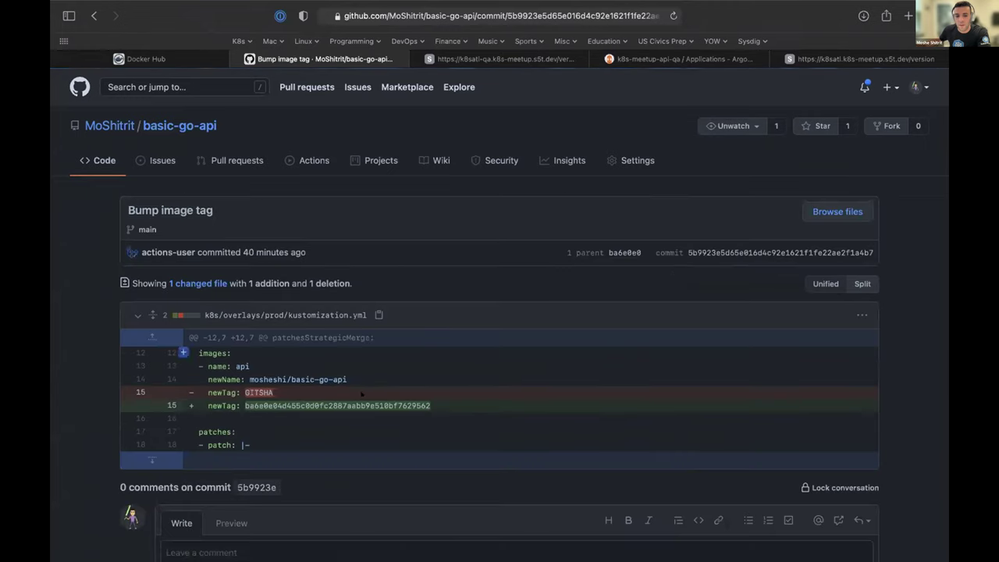
left_click_drag(244, 405, 451, 403)
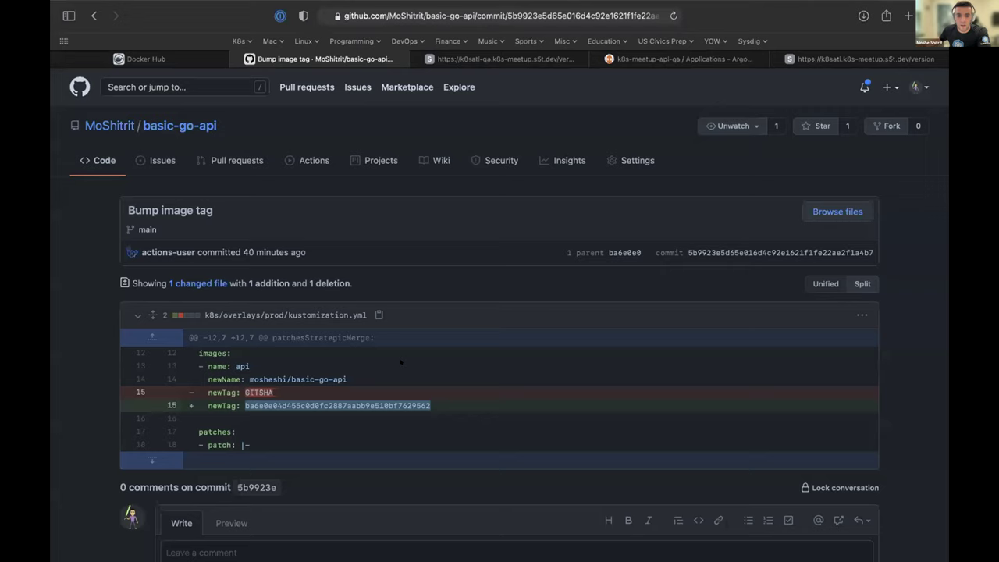
Return to the basic-go-api repository, switch to the qa branch and open its latest Bump image tag commit.
left_click(110, 125)
left_click(164, 127)
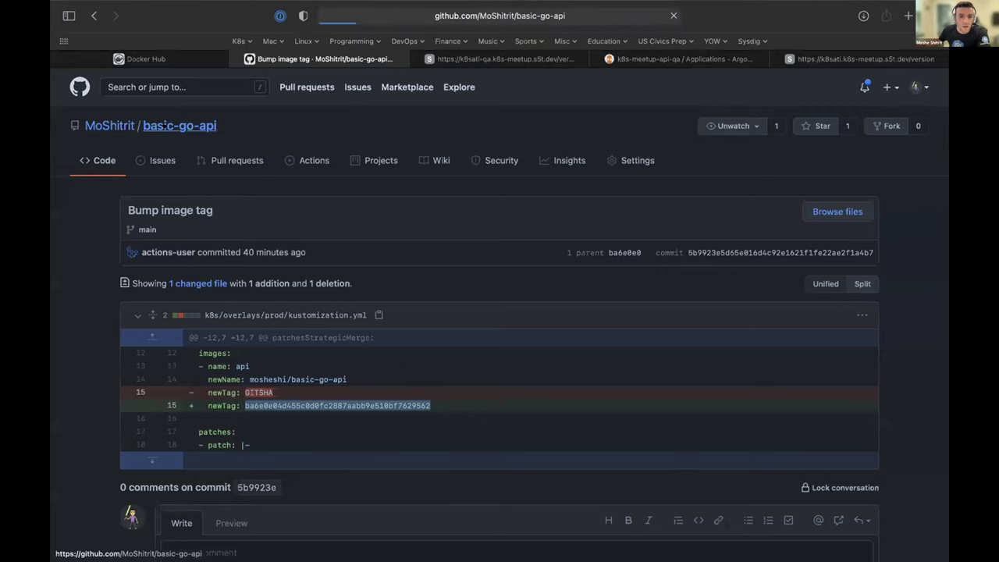
left_click(152, 205)
left_click(148, 324)
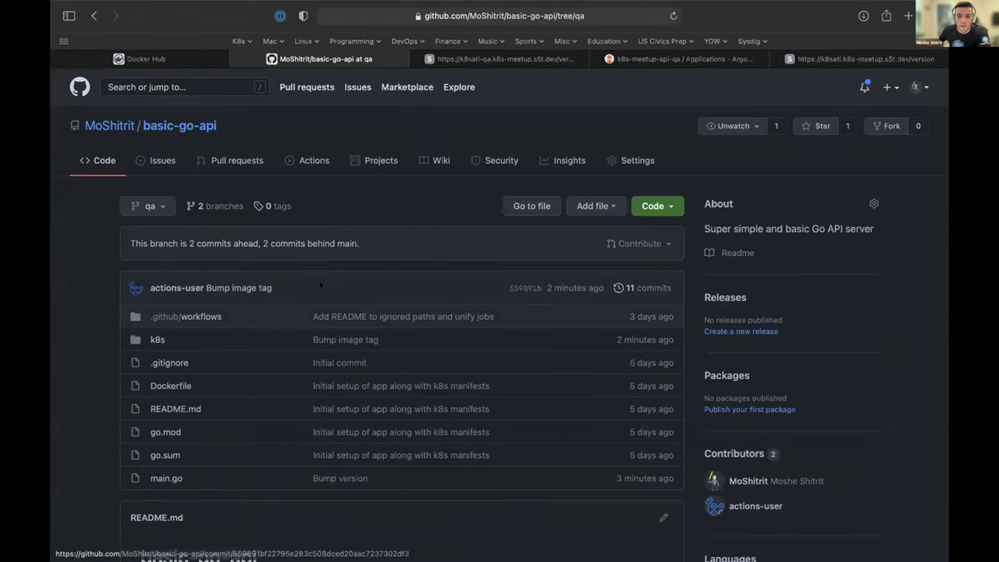
left_click(351, 290)
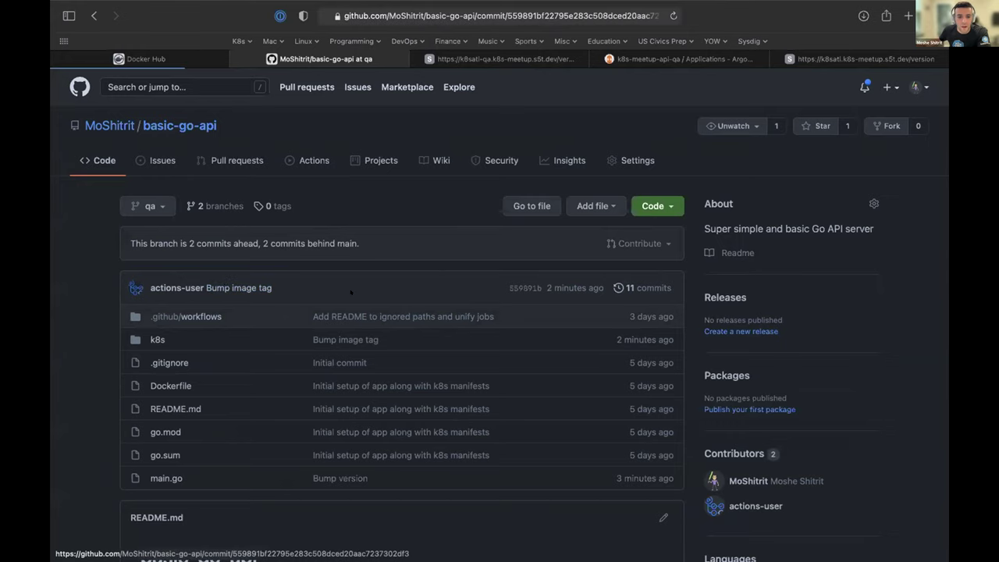
Go back to the repository's qa branch and start a pull request contributing its commits to main.
left_click(102, 154)
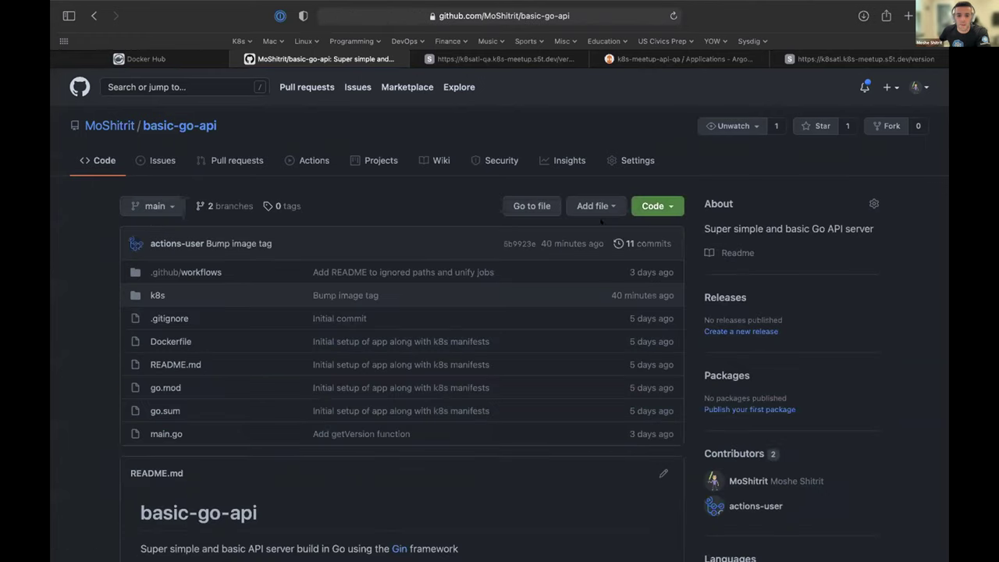
left_click(155, 206)
left_click(151, 303)
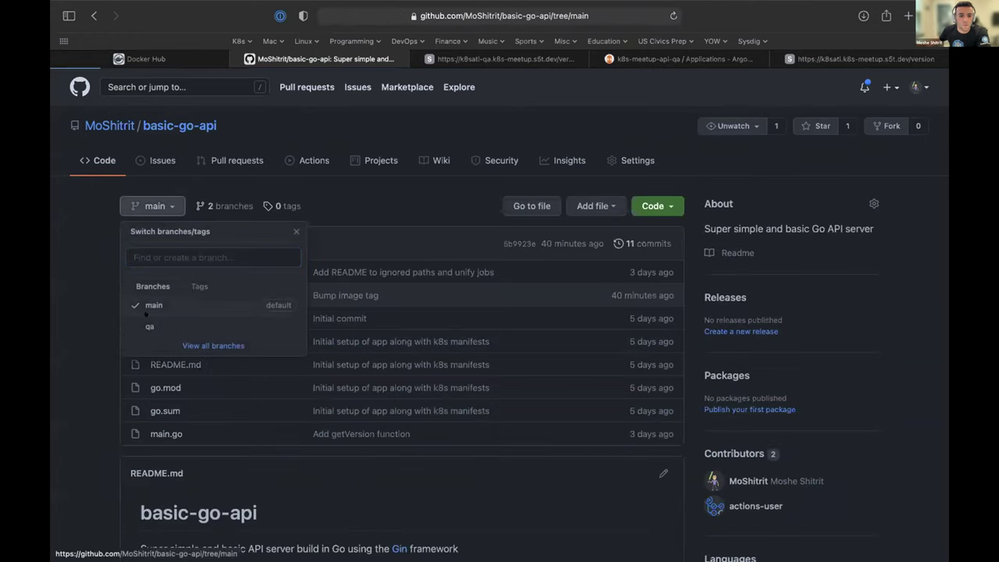
left_click(154, 206)
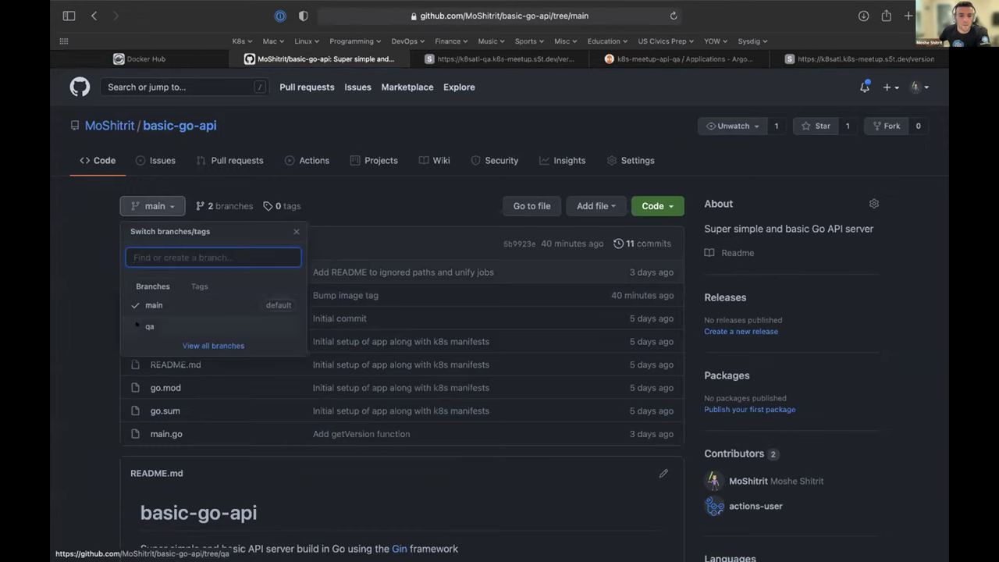
left_click(144, 325)
left_click(639, 243)
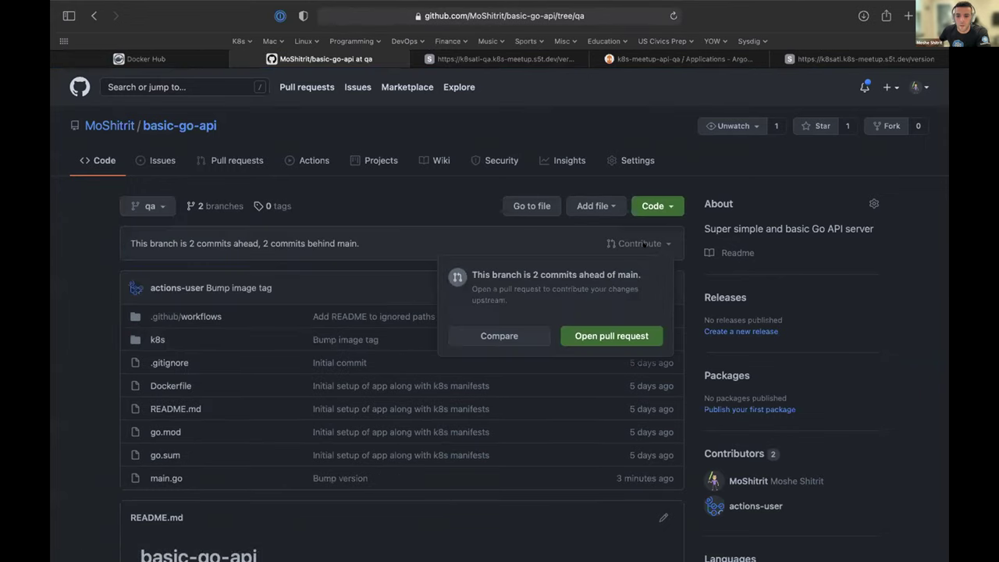
left_click(576, 335)
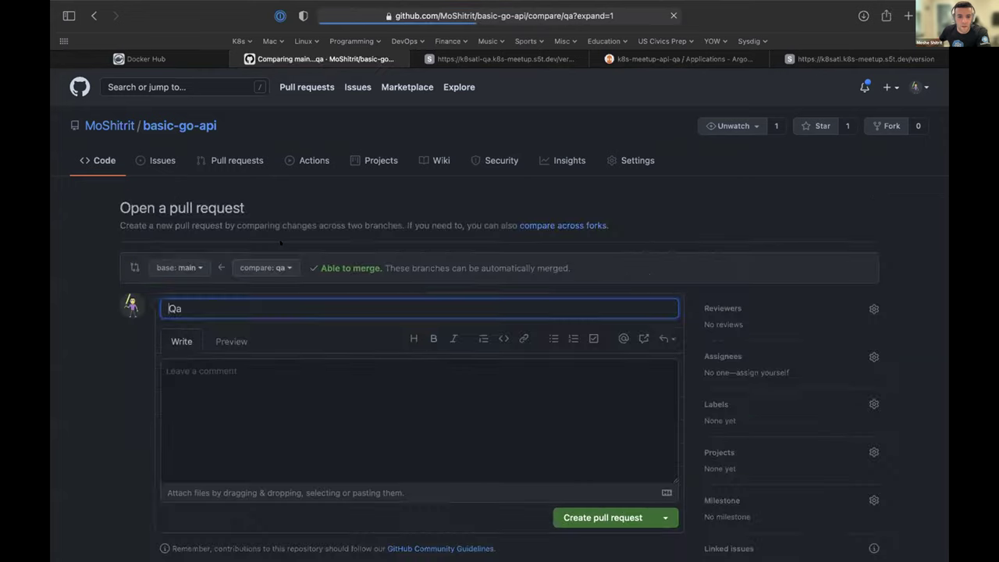
Title the pull request "Bump version", review its changed files and create it.
double_click(181, 308)
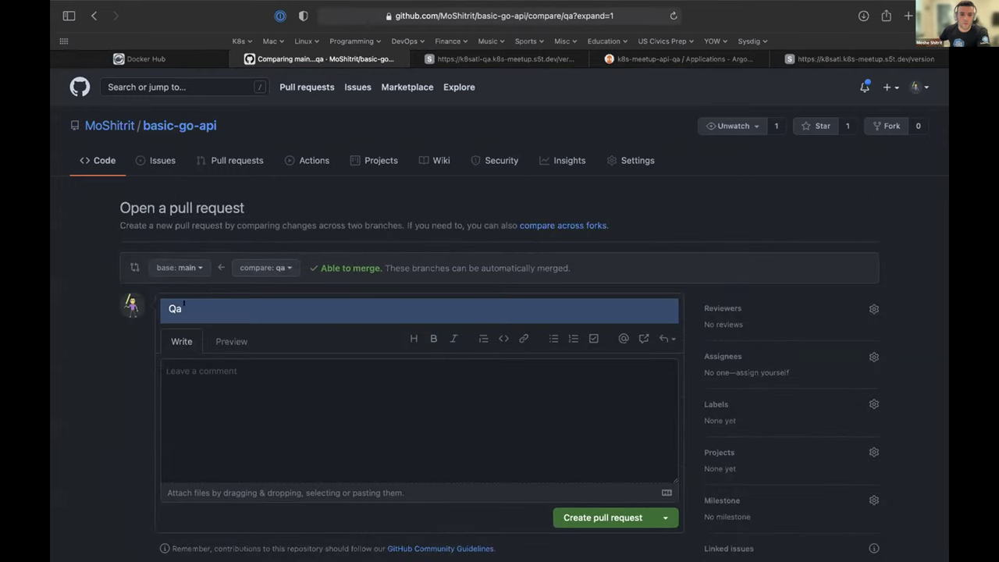
type("Bump version")
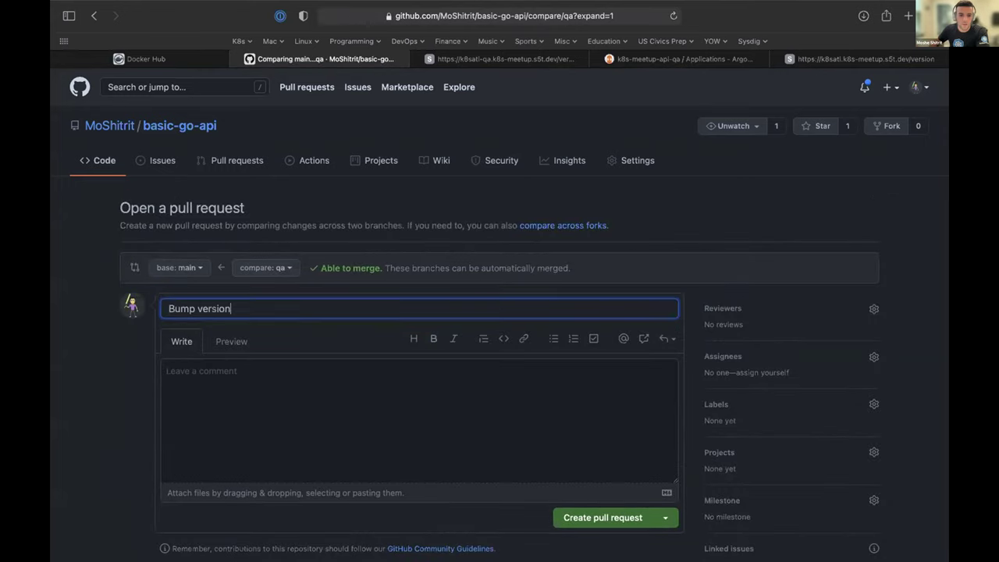
scroll(624, 257, "down", 5)
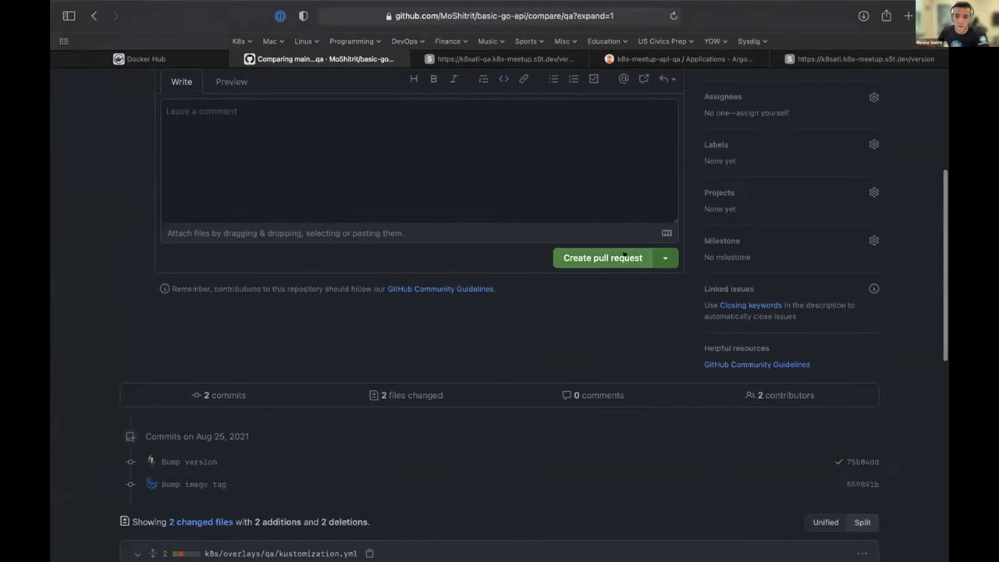
scroll(605, 257, "down", 8)
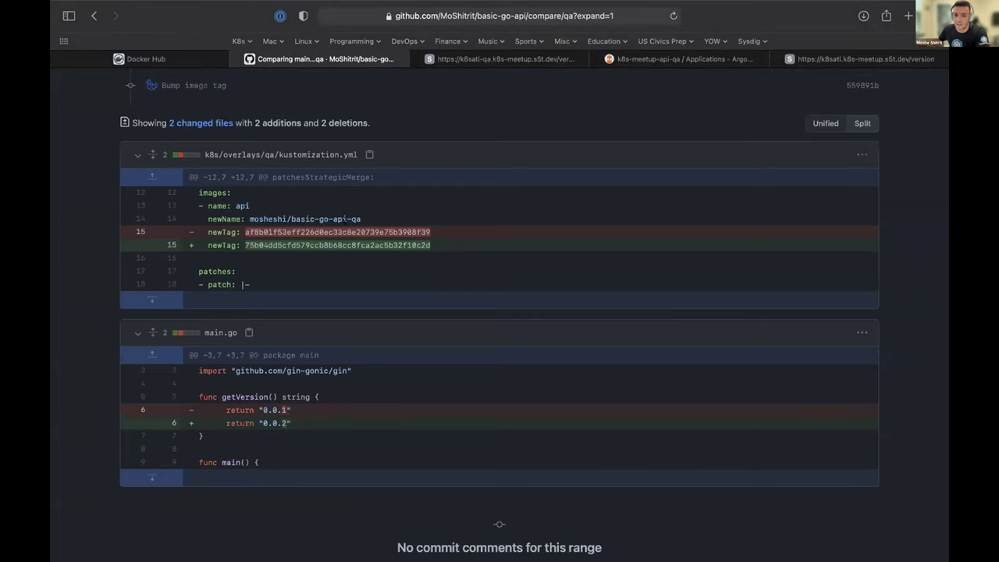
scroll(361, 402, "up", 6)
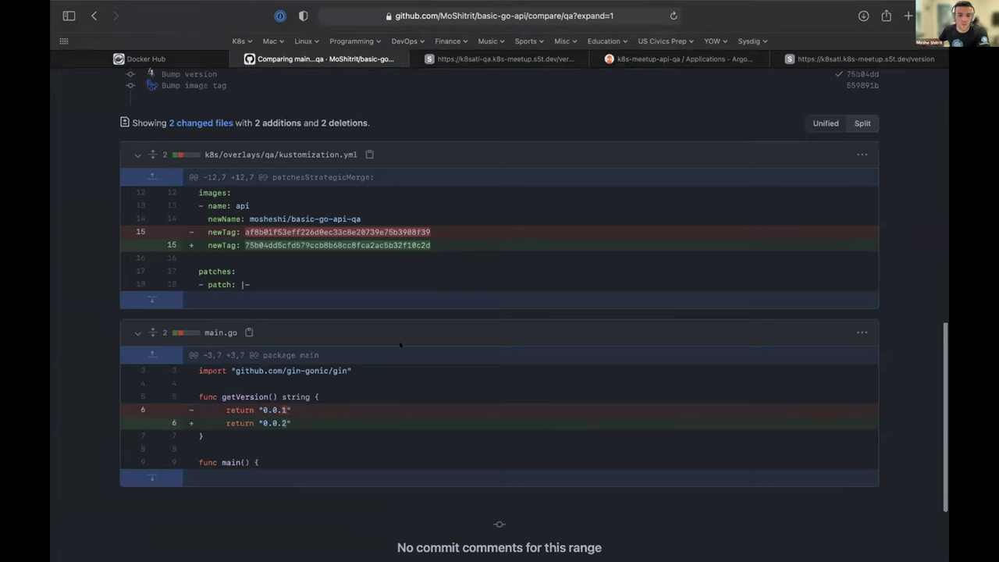
left_click(593, 317)
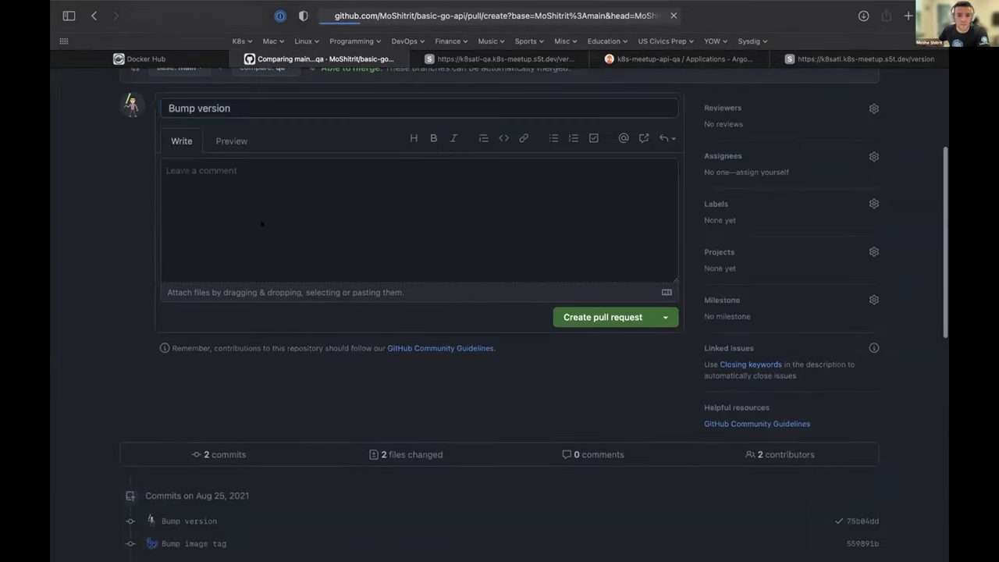
Merge the Bump version pull request into main with the default merge commit message.
scroll(222, 523, "down", 1)
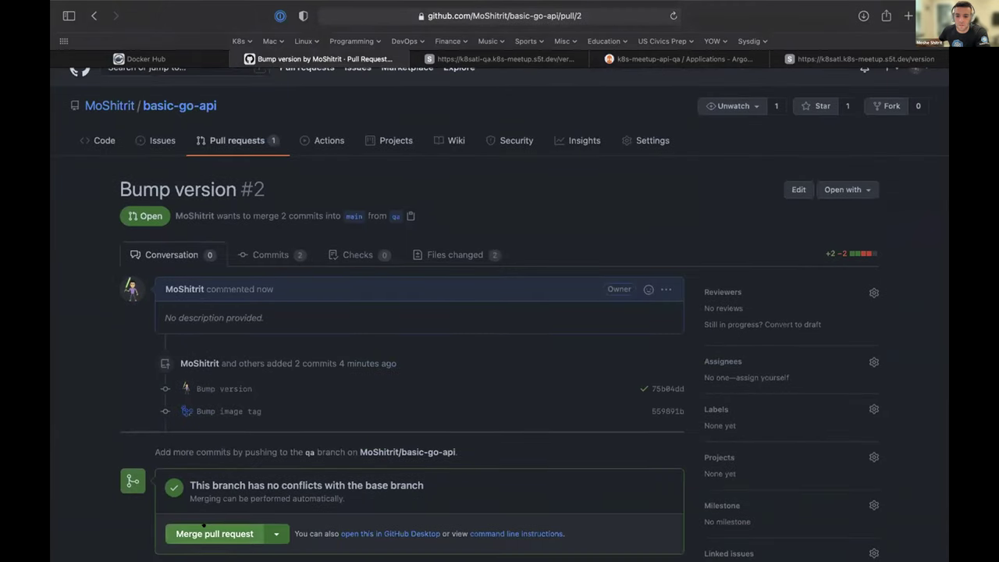
left_click(203, 526)
scroll(274, 431, "down", 4)
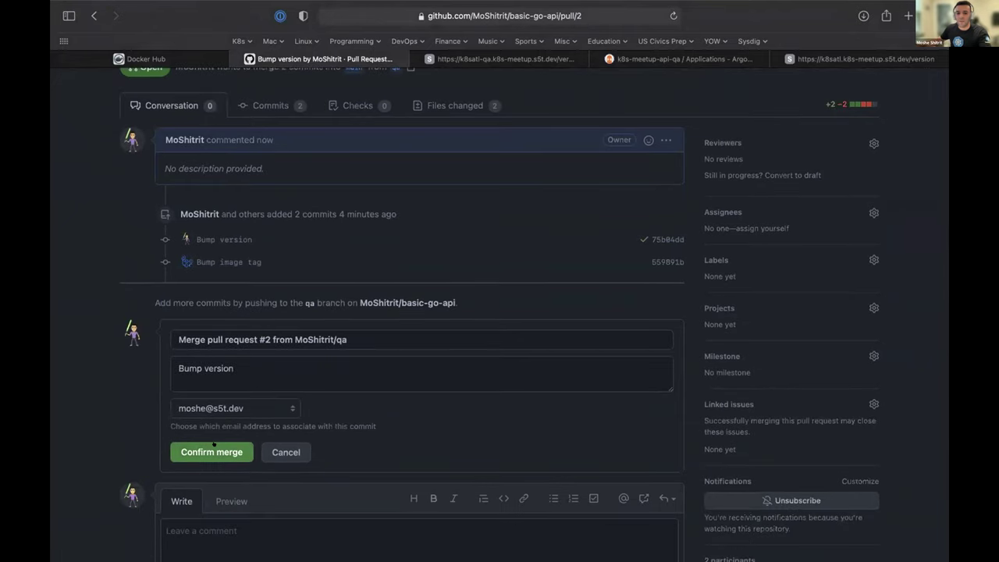
left_click(212, 451)
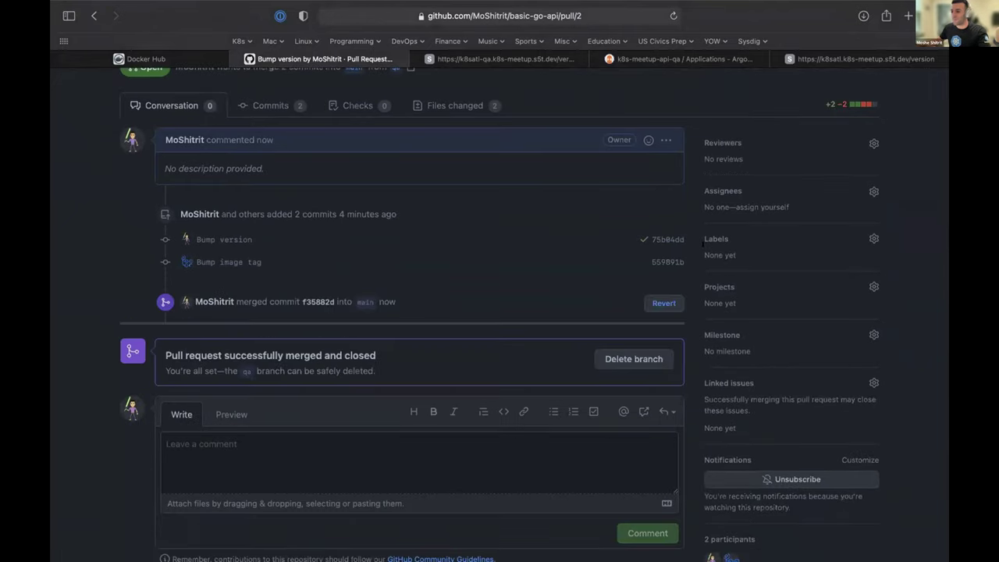
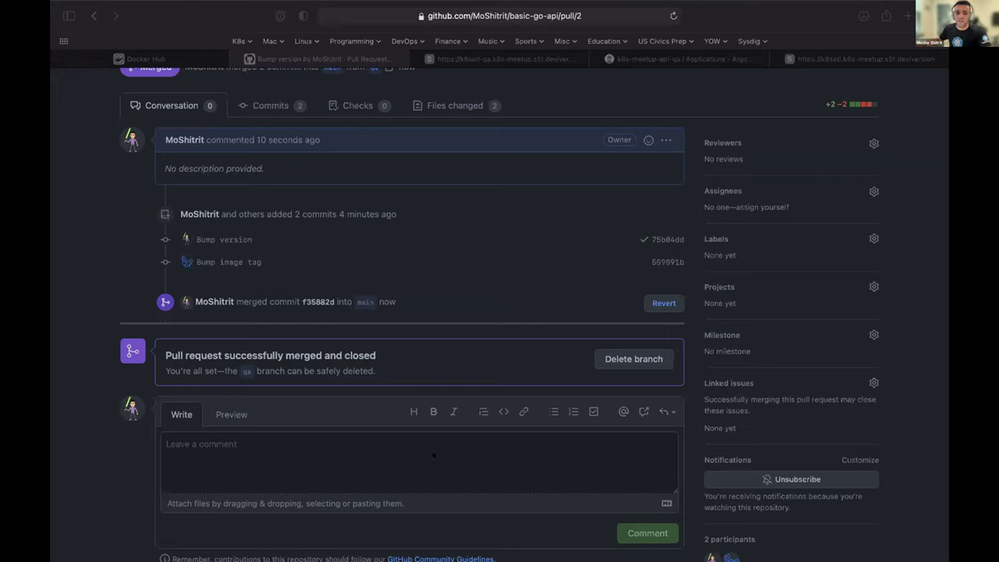
Go to Argo CD, open the k8s-meetup-api-prod application and refresh it against the repository.
scroll(370, 283, "up", 3)
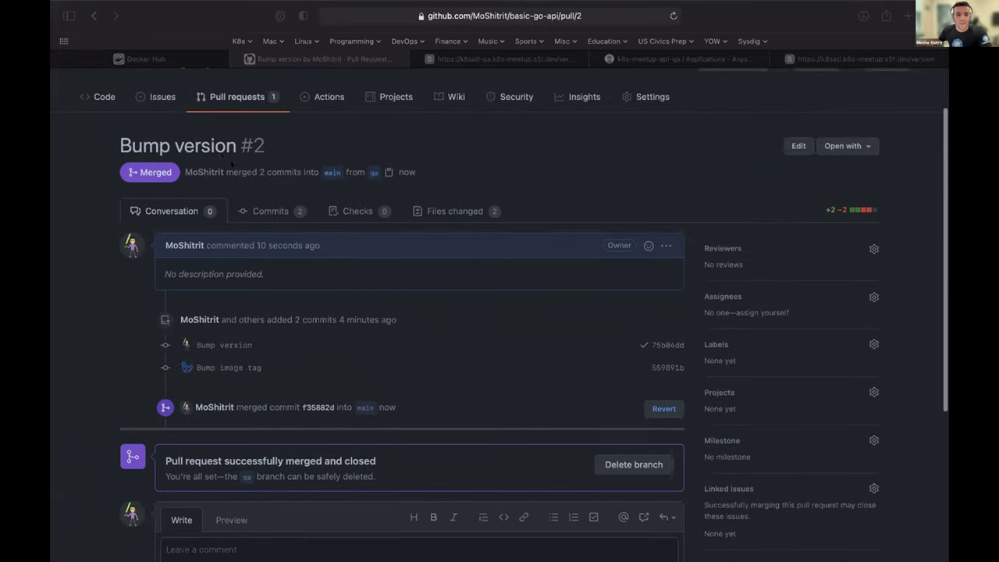
scroll(242, 161, "up", 2)
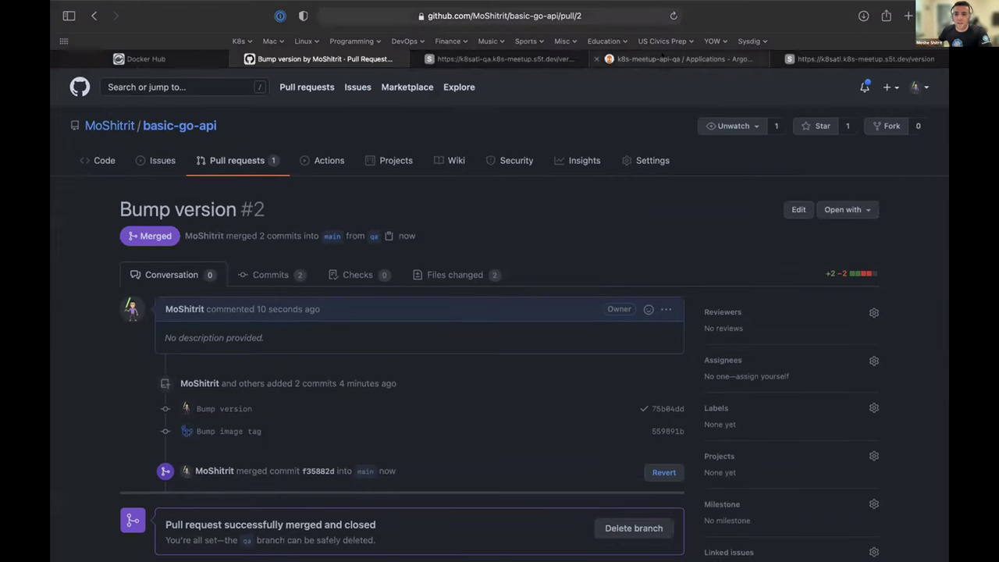
left_click(634, 60)
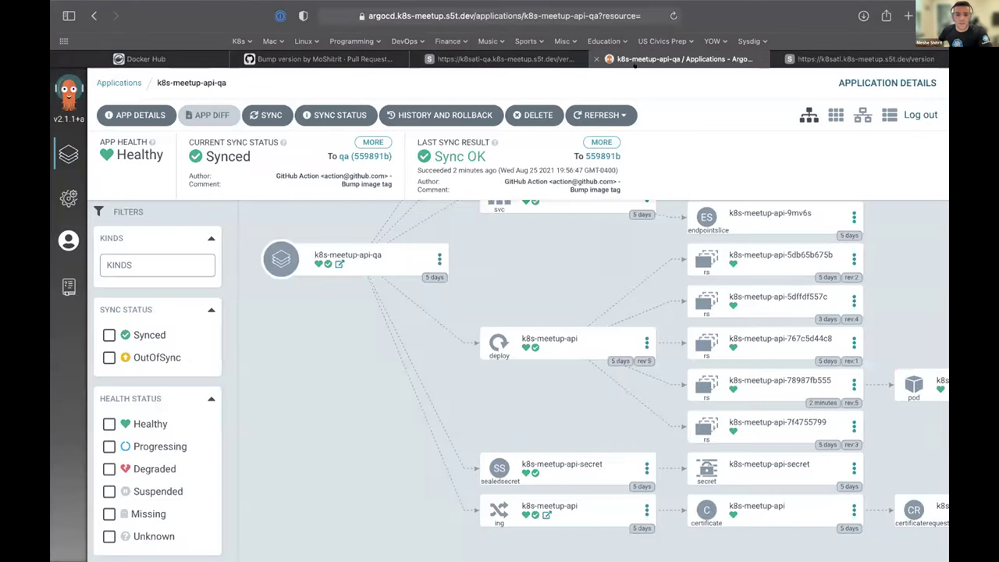
left_click(117, 83)
left_click(335, 193)
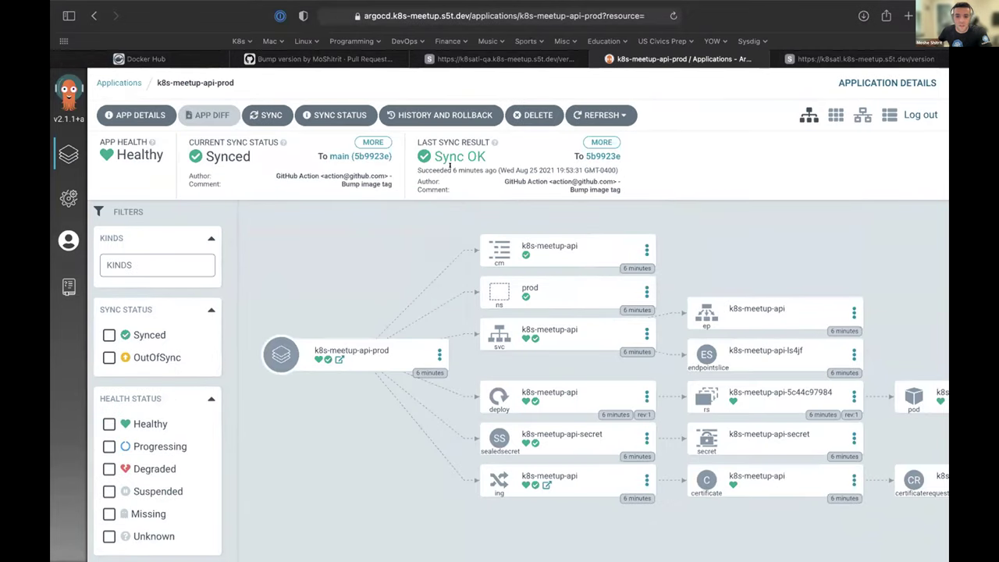
left_click(602, 115)
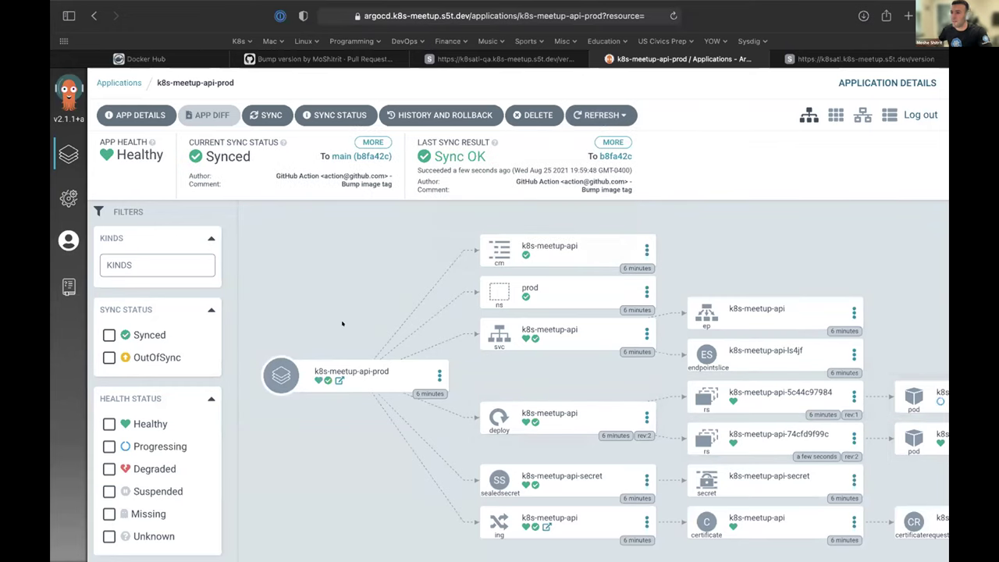
Examine the prod application's last sync result and the new pod's details and image in the resource tree.
left_click_drag(444, 170, 501, 166)
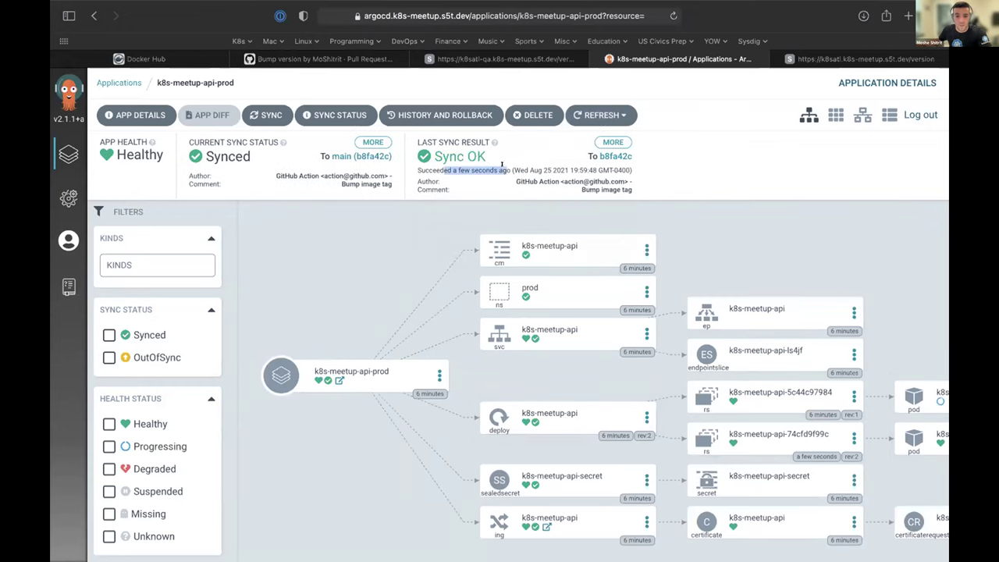
scroll(624, 287, "down", 4)
scroll(624, 287, "right", 10)
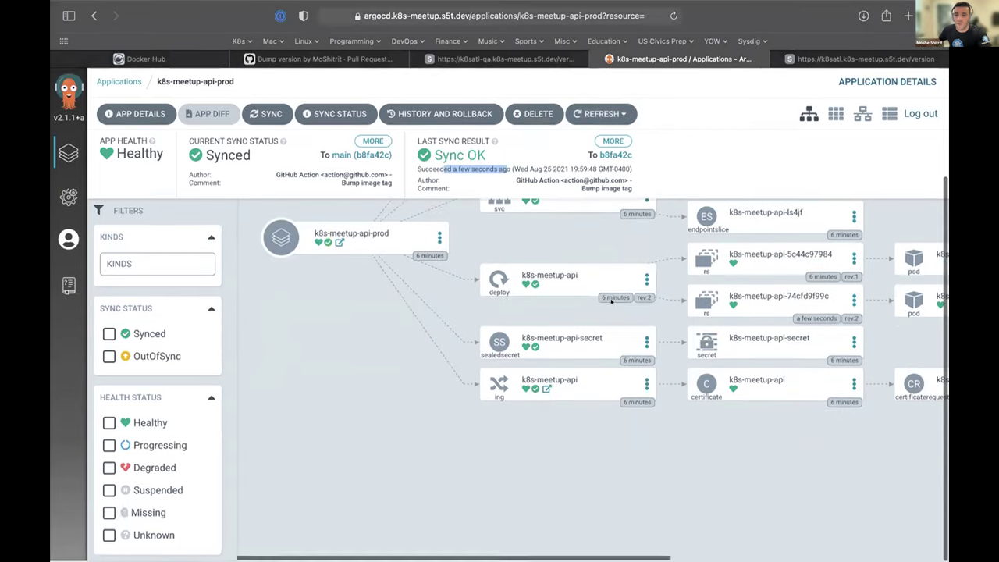
scroll(625, 287, "left", 1)
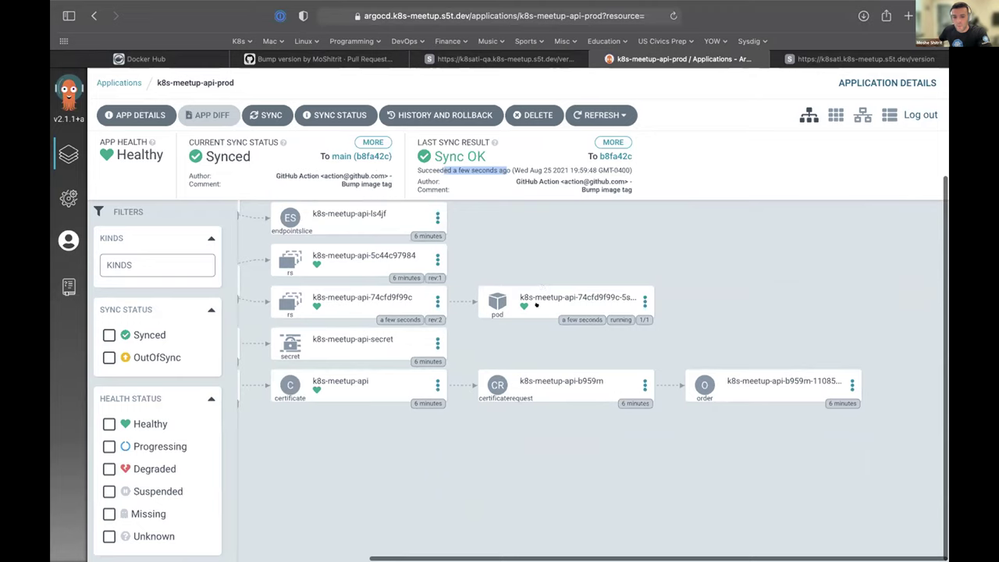
mouse_move(573, 316)
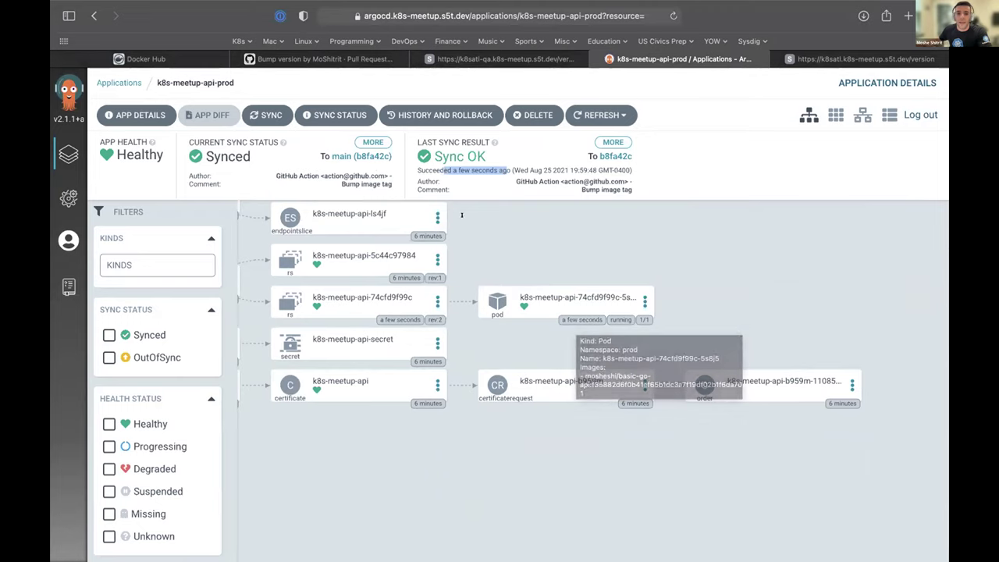
Reload the k8satl.k8s-meetup.s5t.dev/version page to check the deployed production version.
left_click(853, 58)
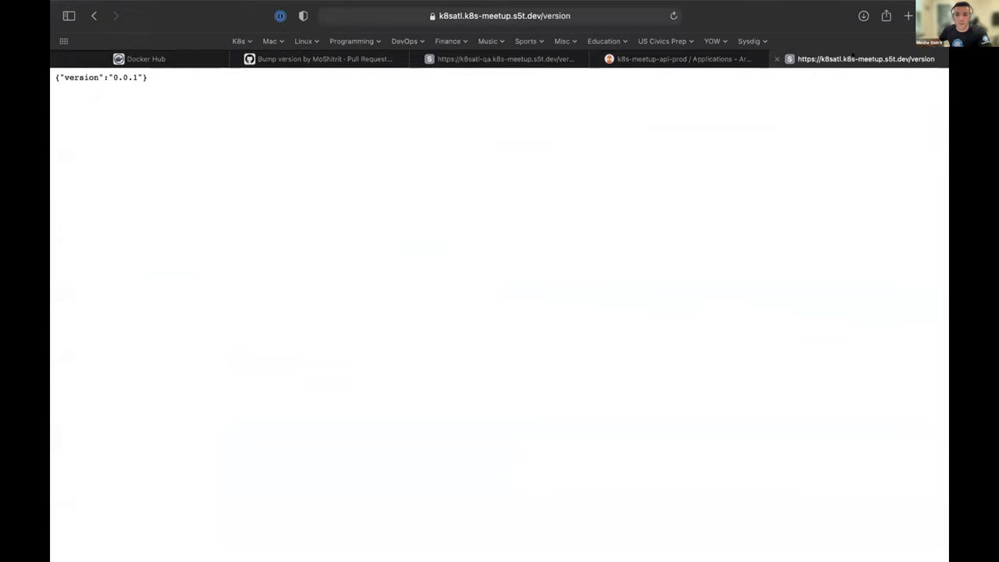
key("super+r")
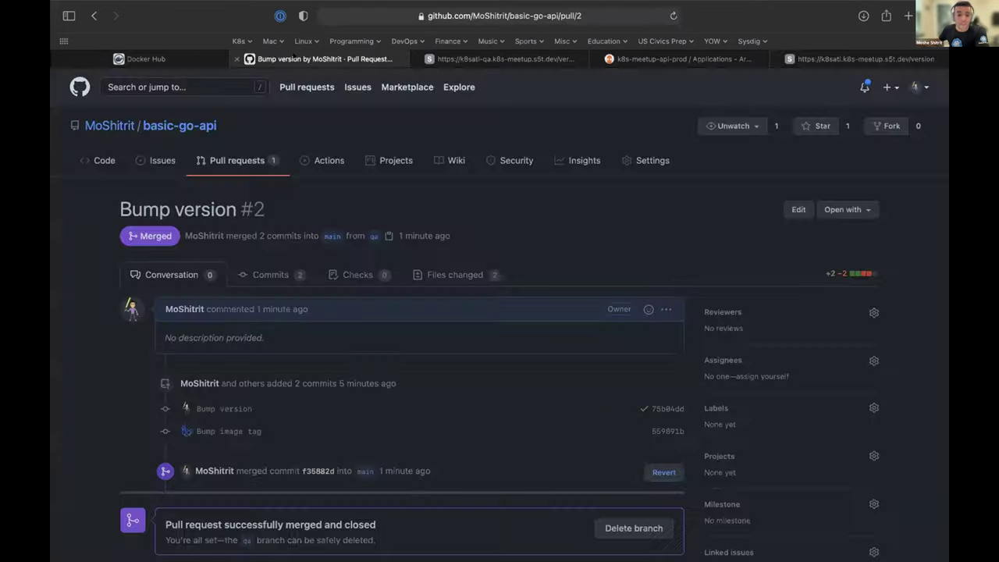
Switch to the terminal and list the deployments in the qa namespace with kubectl -n qa get deployments.apps.
left_click(320, 59)
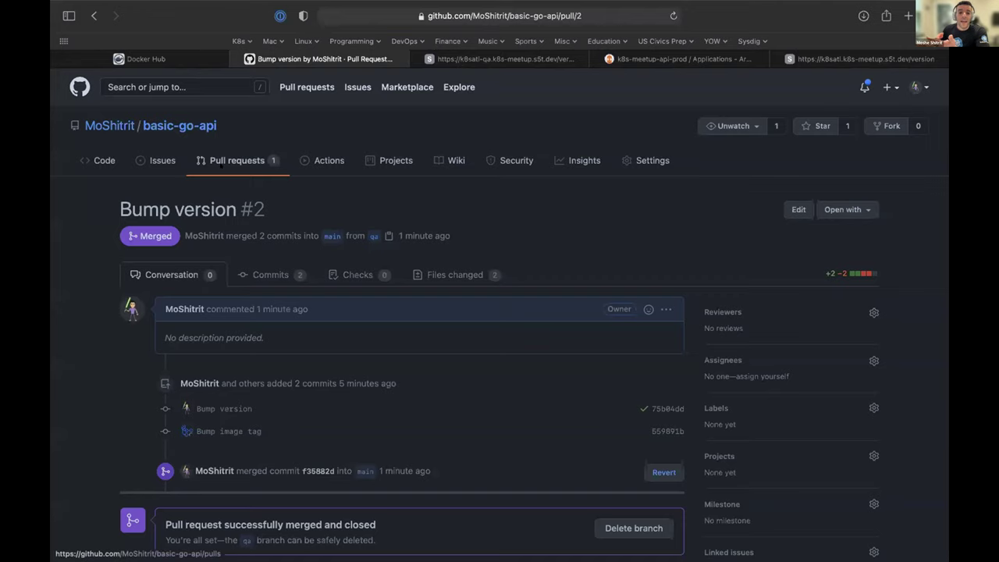
key("ctrl+Right")
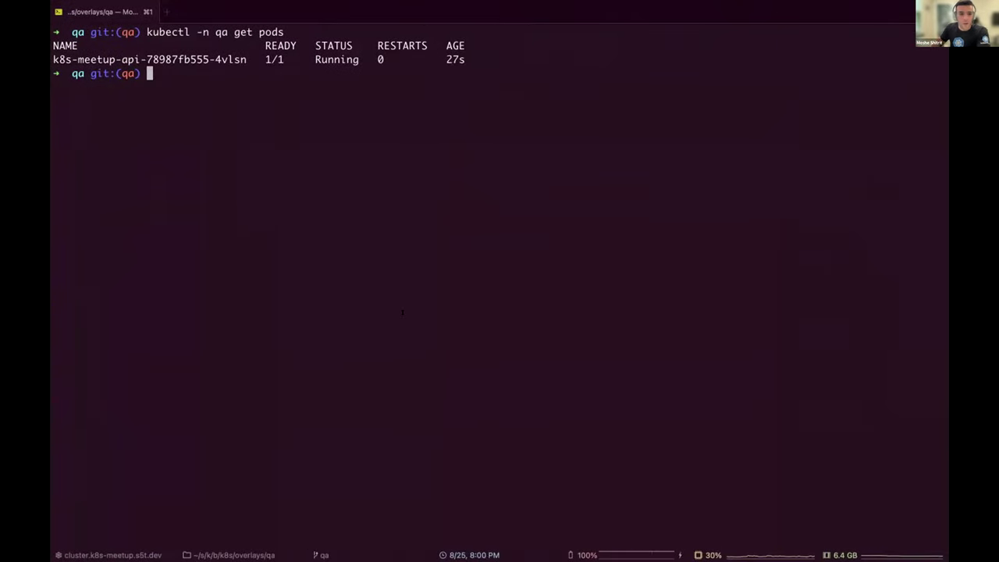
type("kubectl -n")
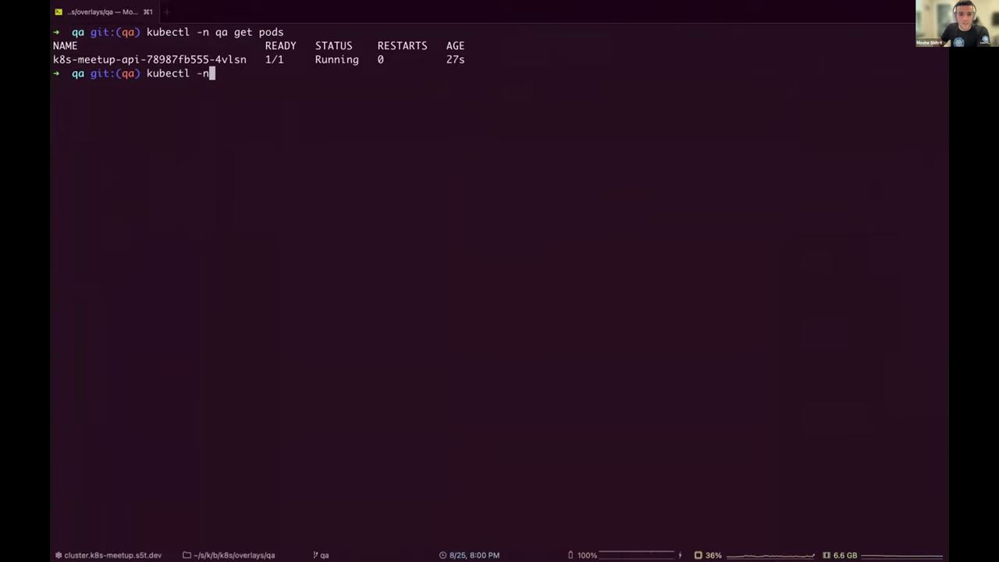
type(" qa get deployments.apps")
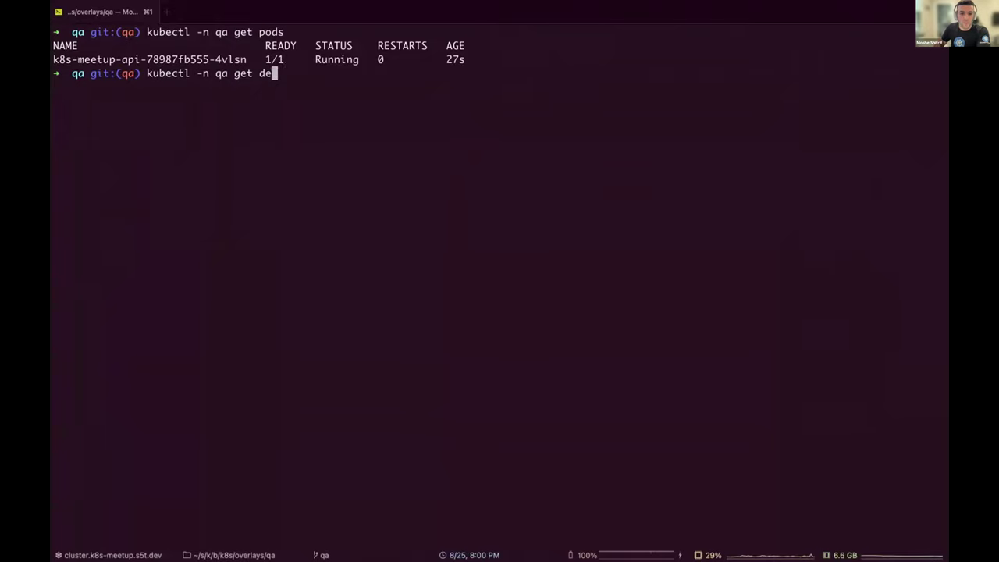
key("Return")
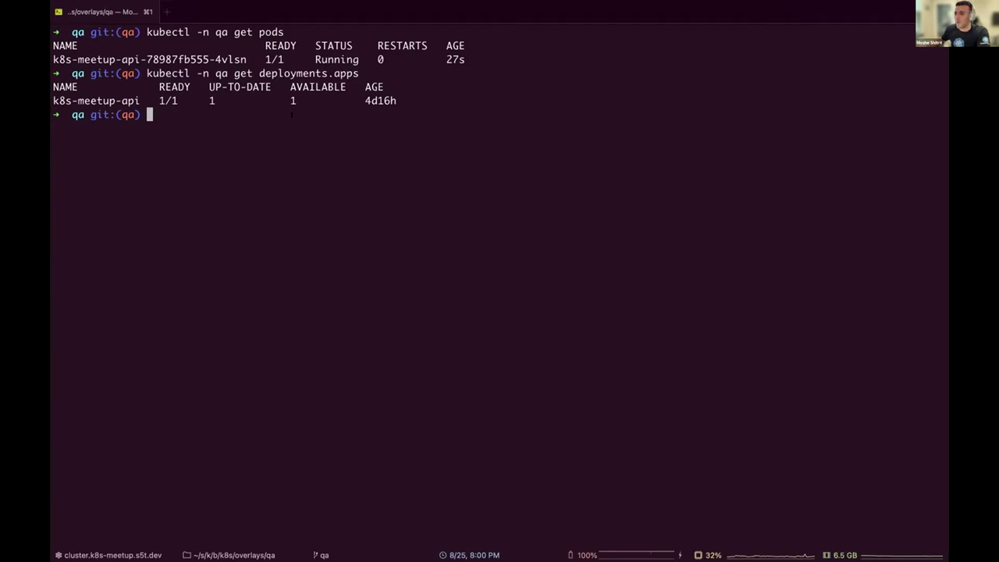
Scale the k8s-meetup-api deployment in the qa namespace to 7 replicas with kubectl -n qa scale deployment --replicas=7 k8s-meetup-api.
key("Up")
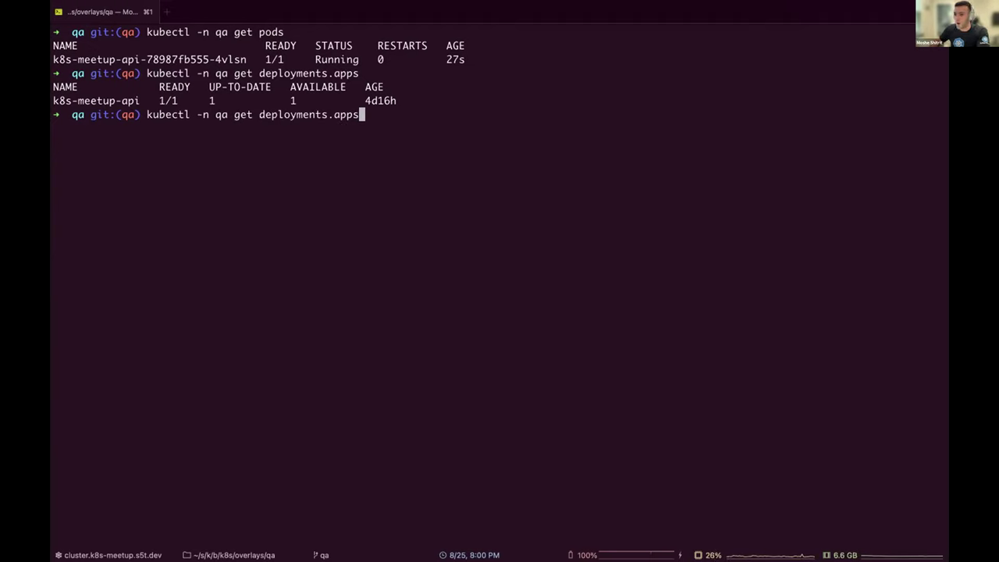
key("BackSpace")
key("BackSpace")
key("BackSpace")
key("BackSpace")
key("BackSpace")
key("BackSpace")
key("BackSpace")
key("BackSpace")
key("BackSpace")
key("BackSpace")
key("BackSpace")
key("BackSpace")
key("BackSpace")
key("BackSpace")
key("BackSpace")
key("BackSpace")
key("BackSpace")
key("BackSpace")
key("BackSpace")
key("BackSpace")
type("scale deployment --replicas")
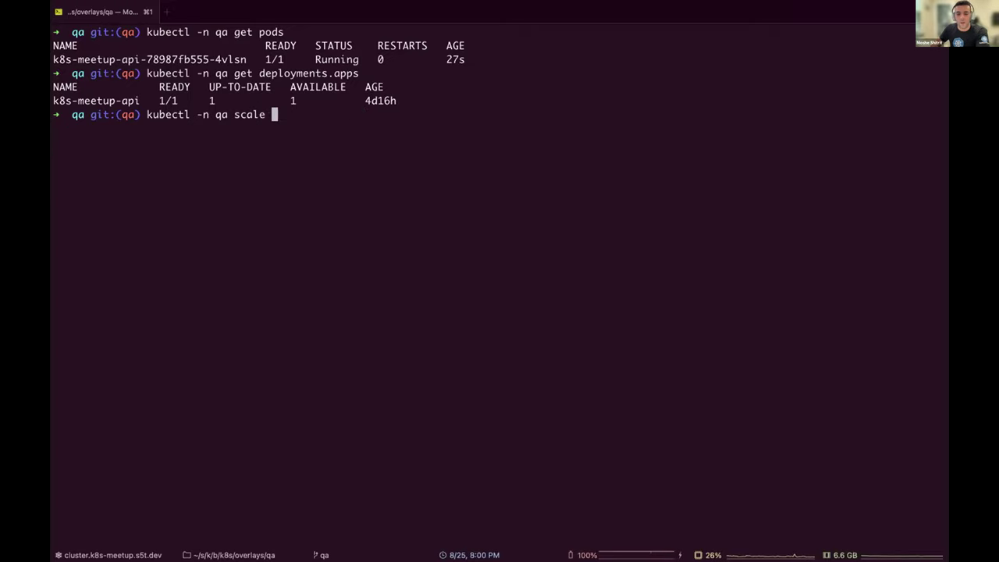
key("BackSpace")
type("=2 k8s")
key("Tab")
key("Left")
key("Left")
key("Left")
key("Left")
key("Left")
key("Left")
key("Left")
key("Left")
key("Left")
key("Left")
key("Left")
key("Left")
key("Left")
key("Left")
key("Left")
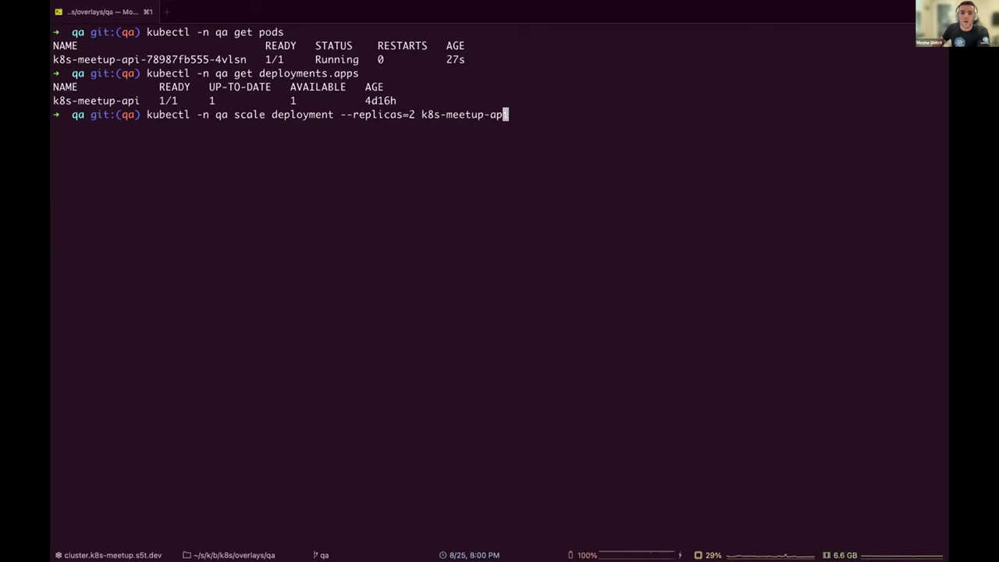
key("Left")
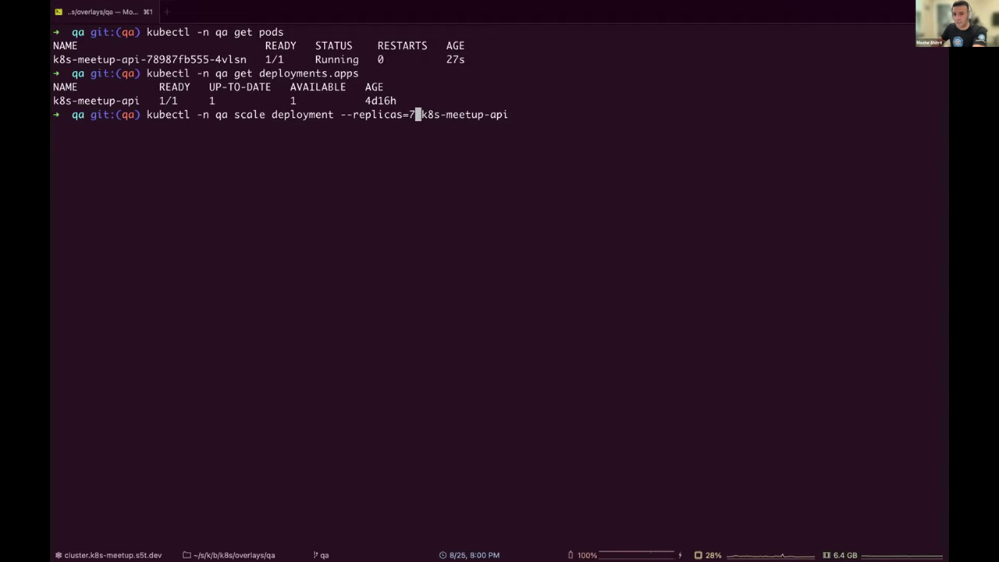
key("Return")
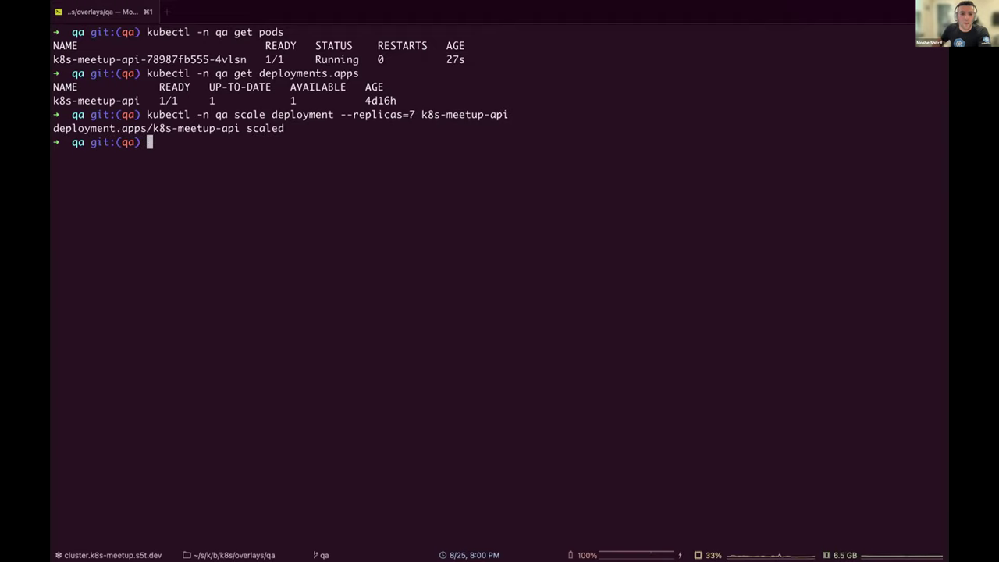
List the qa namespace's deployments twice to check the replica count after scaling.
key("Up")
key("Up")
key("Return")
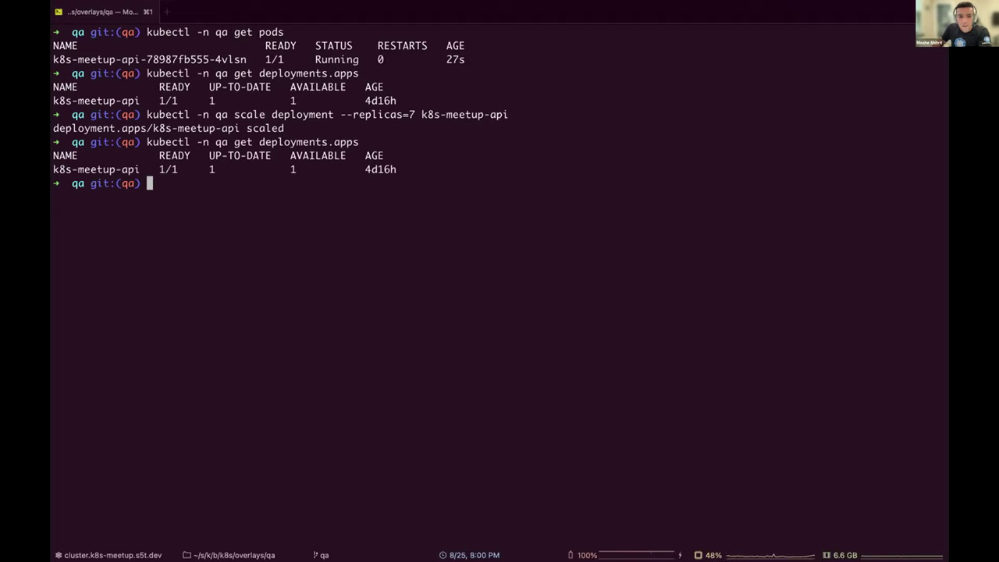
key("Up")
key("Return")
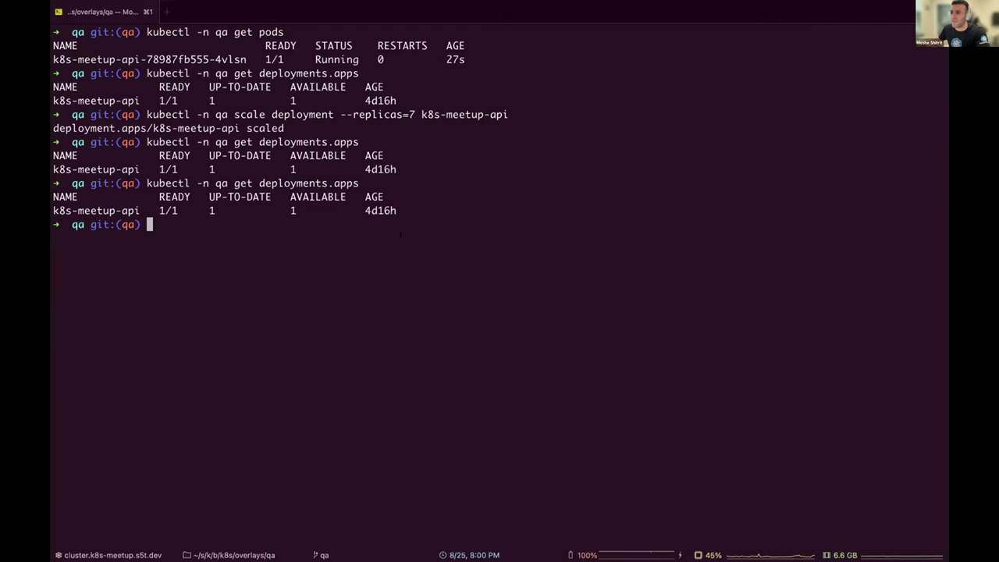
Switch to GitHub and open k8s/base/deployment.yml on the qa branch of basic-go-api.
key("ctrl+Left")
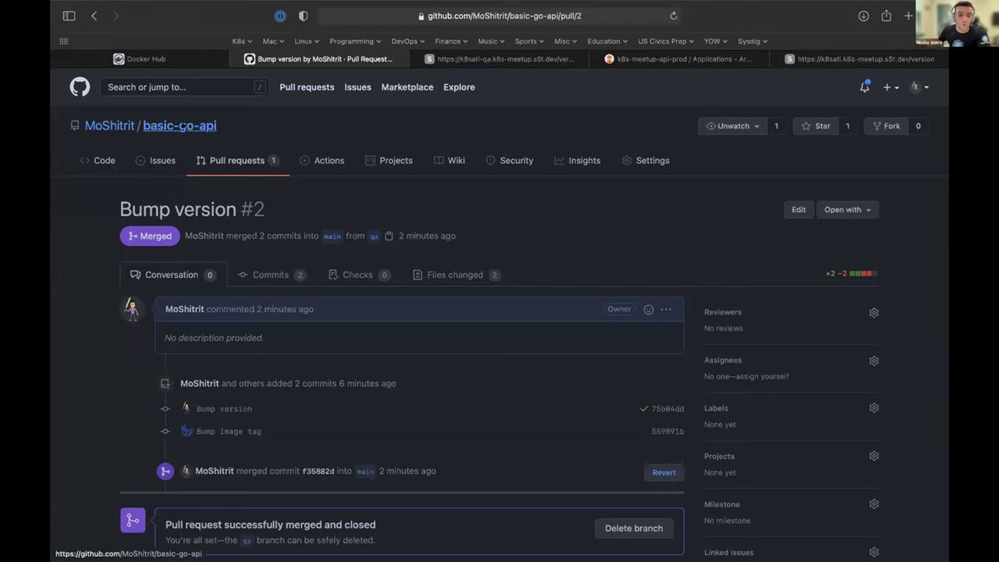
left_click(179, 126)
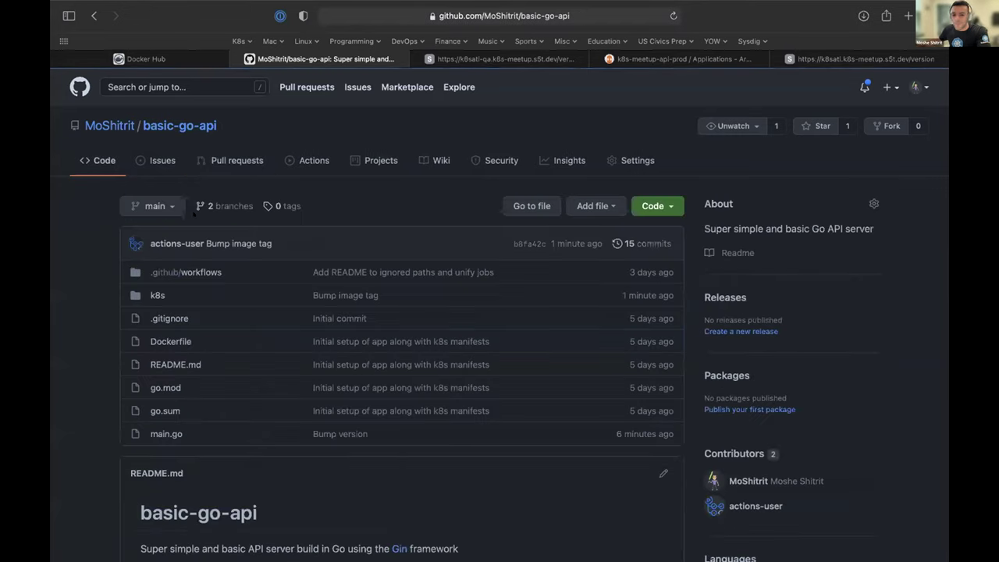
left_click(162, 204)
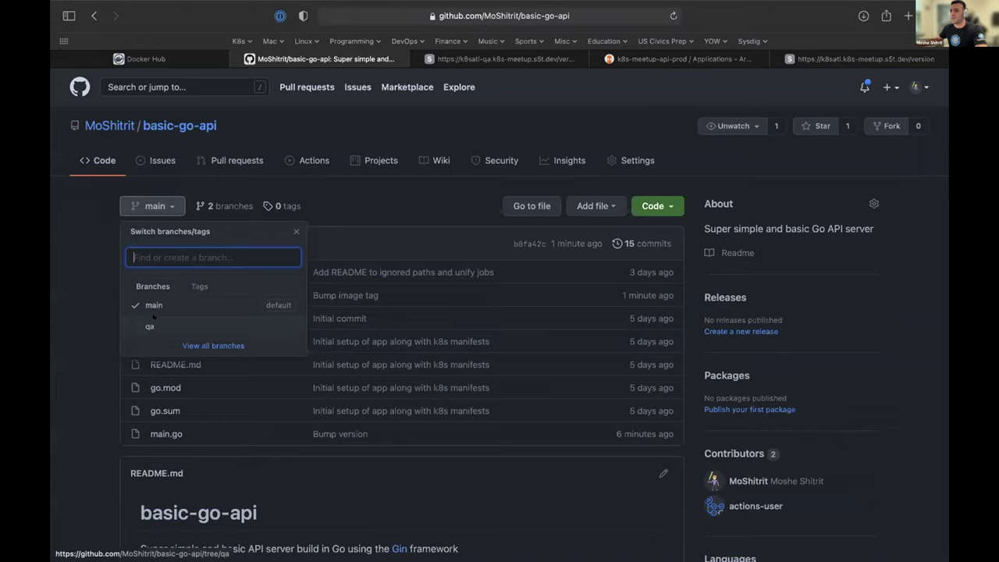
left_click(151, 322)
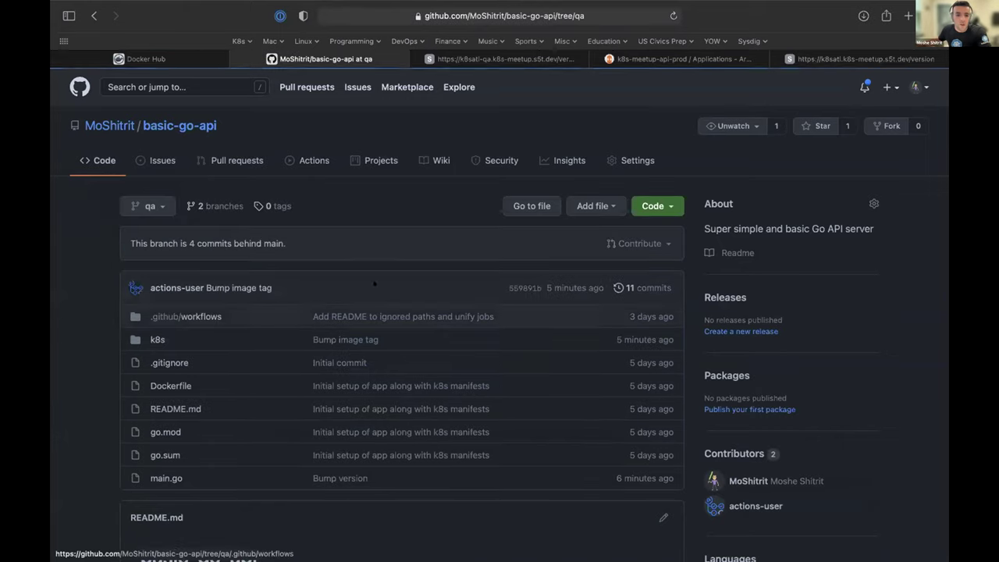
left_click(159, 339)
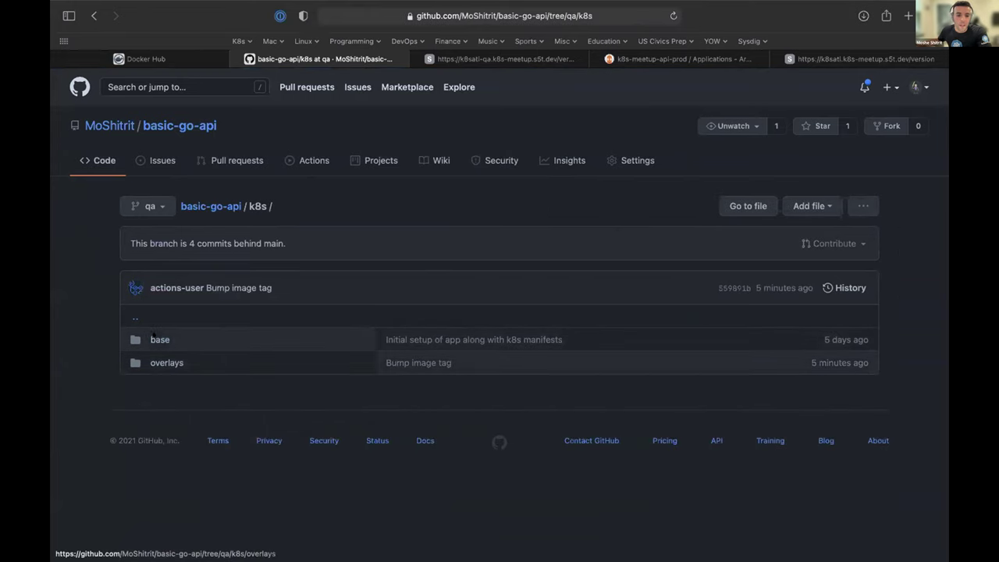
left_click(158, 339)
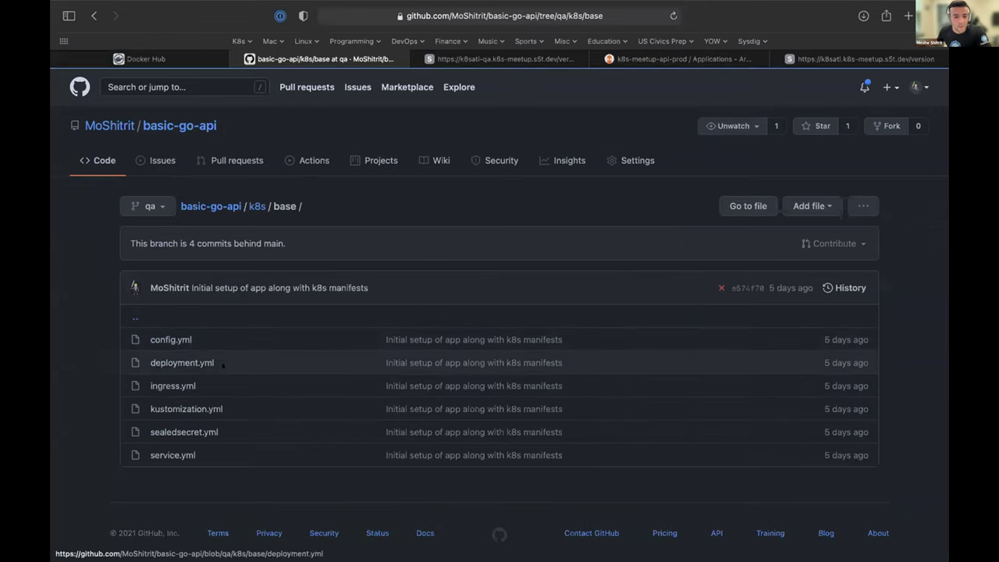
left_click(181, 362)
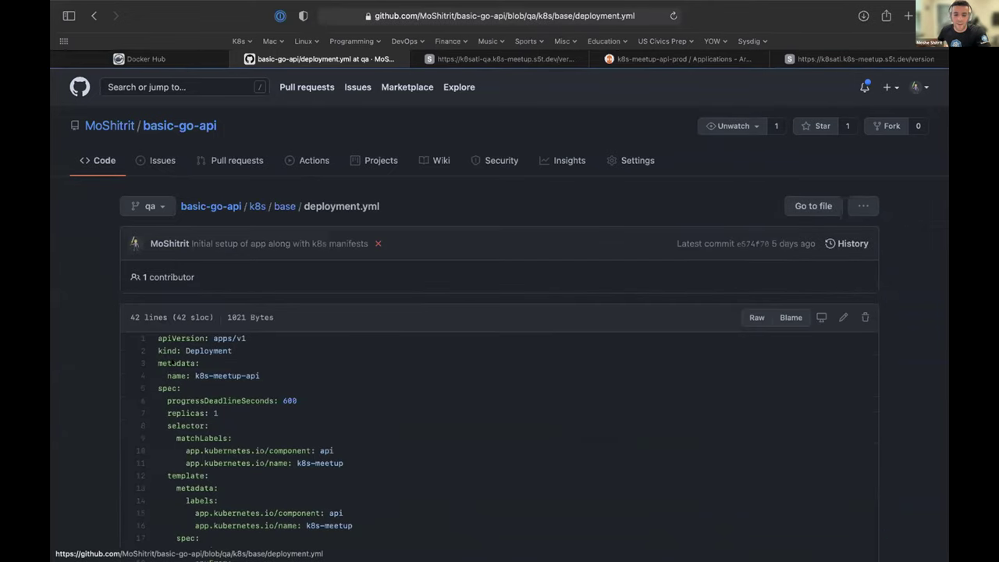
Review the deployment.yml manifest, open it for editing and set replicas to 4.
scroll(361, 442, "down", 1)
scroll(361, 442, "down", 8)
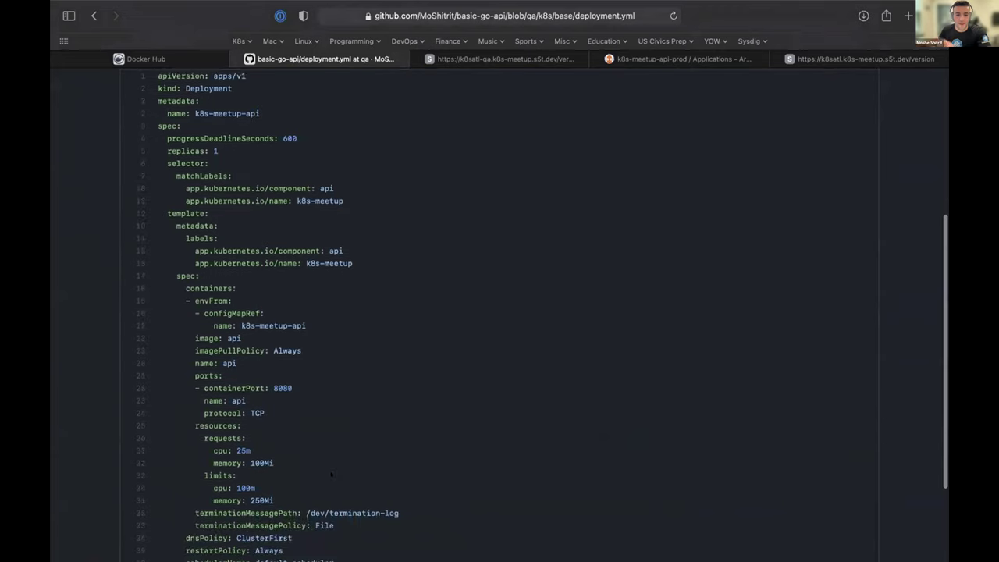
scroll(332, 474, "down", 1)
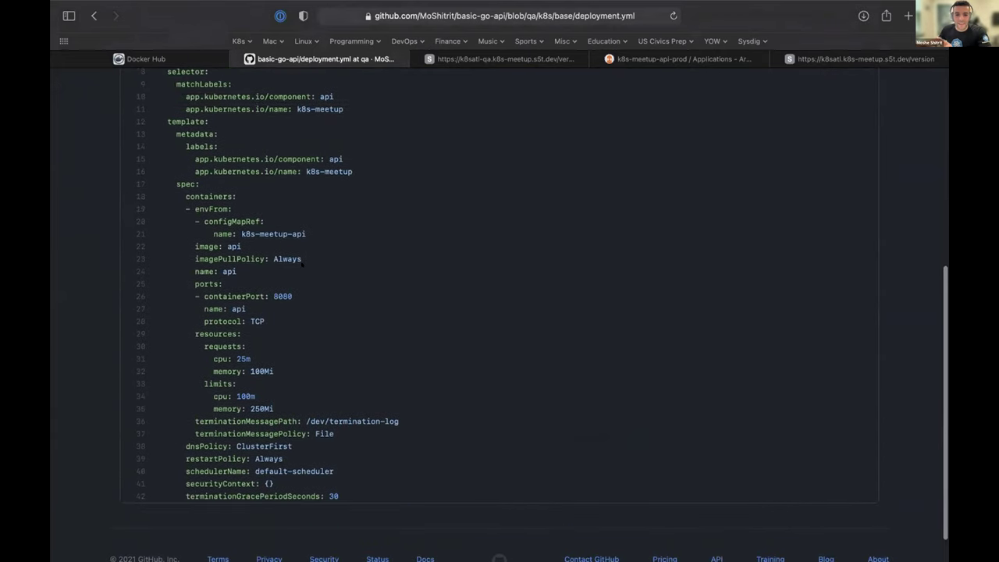
scroll(291, 243, "up", 2)
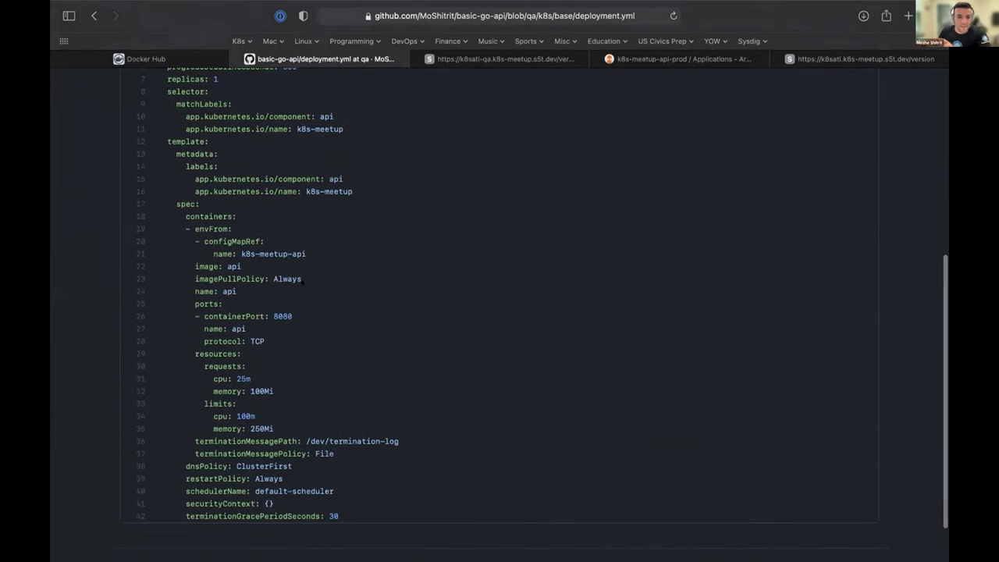
scroll(222, 89, "up", 4)
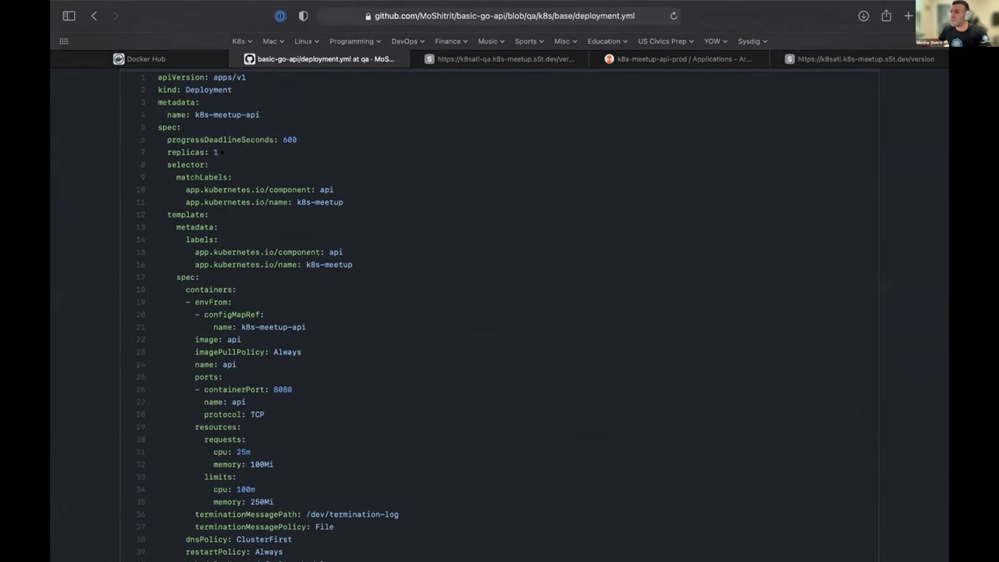
scroll(222, 153, "up", 2)
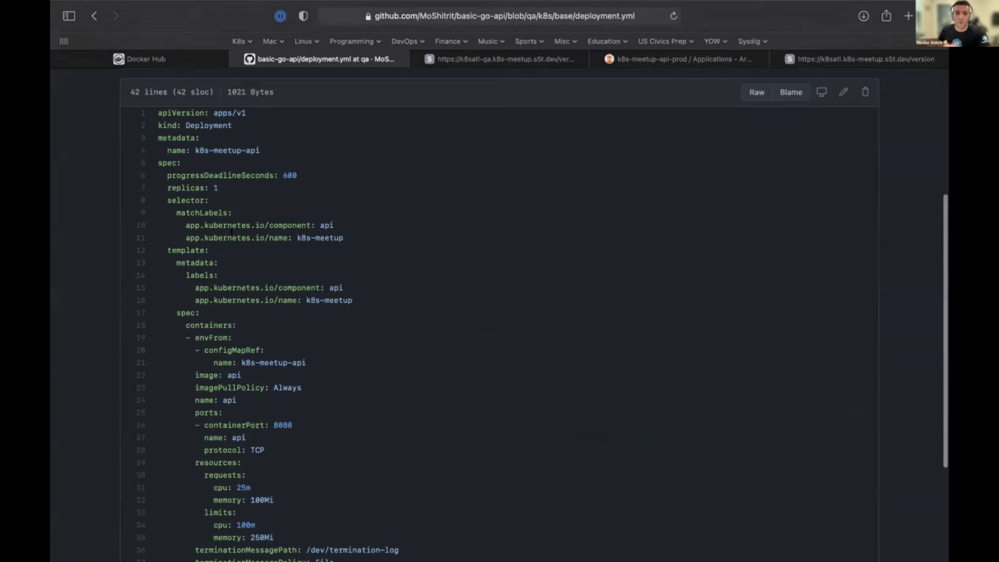
scroll(413, 155, "up", 6)
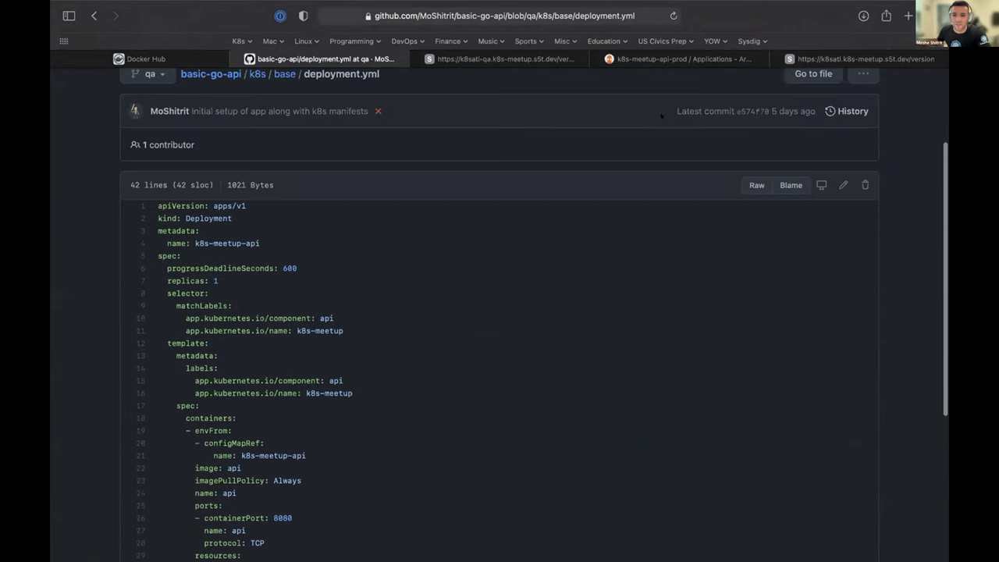
left_click(842, 185)
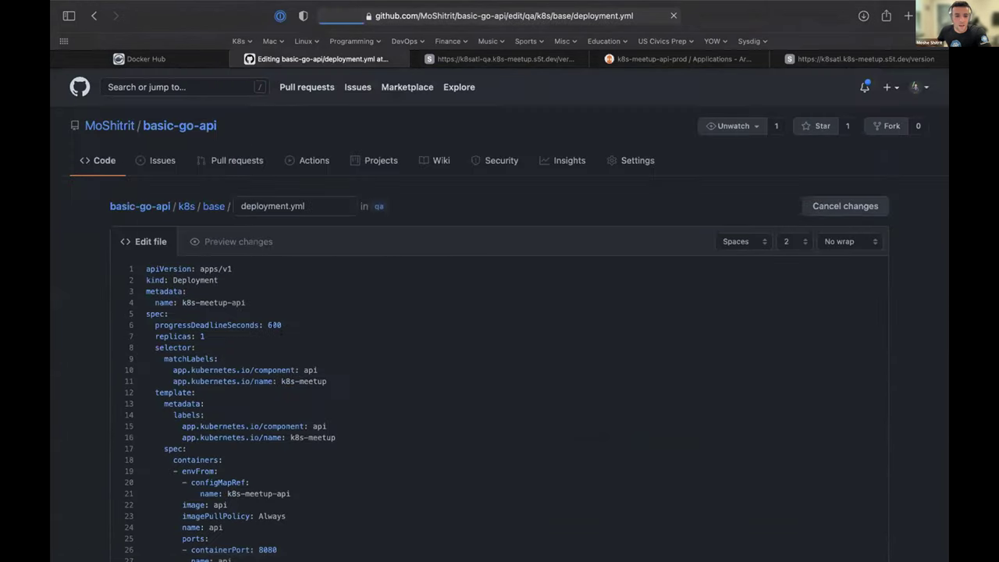
scroll(280, 374, "down", 5)
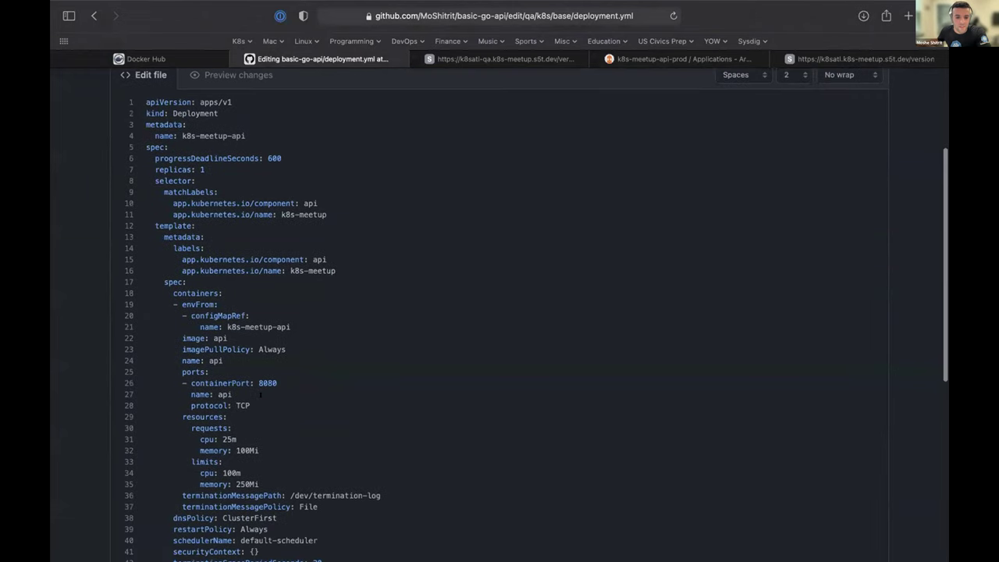
scroll(243, 190, "up", 8)
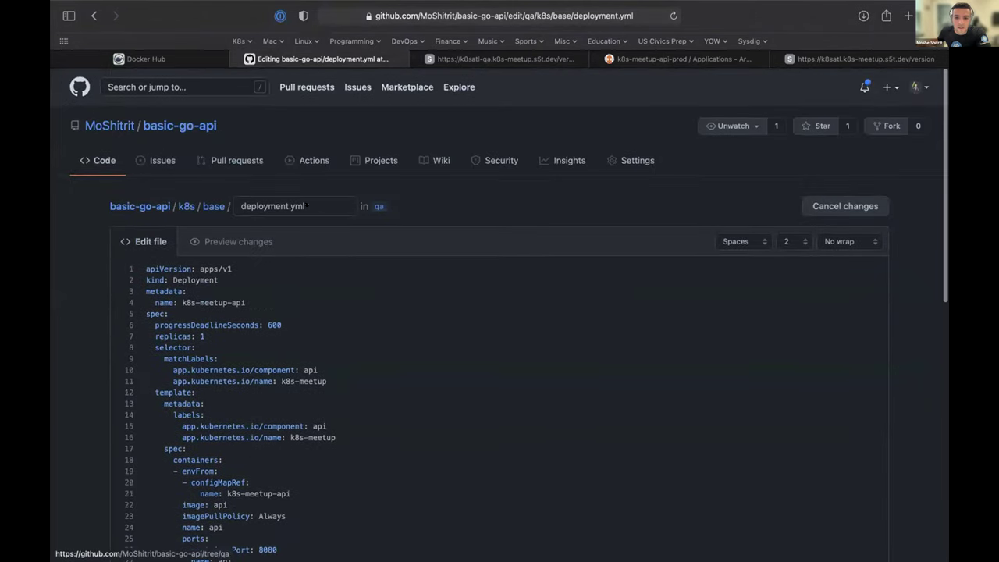
scroll(353, 402, "down", 1)
left_click(234, 341)
double_click(201, 330)
type("4")
Commit the manifest change directly to the qa branch with the message "Add more pods".
scroll(479, 442, "down", 10)
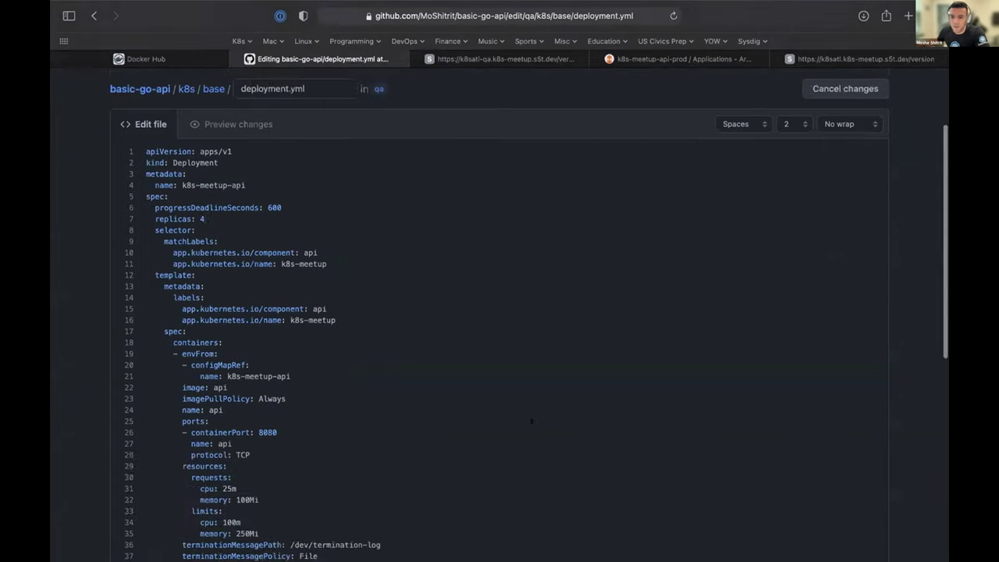
left_click(264, 378)
type("Add more ")
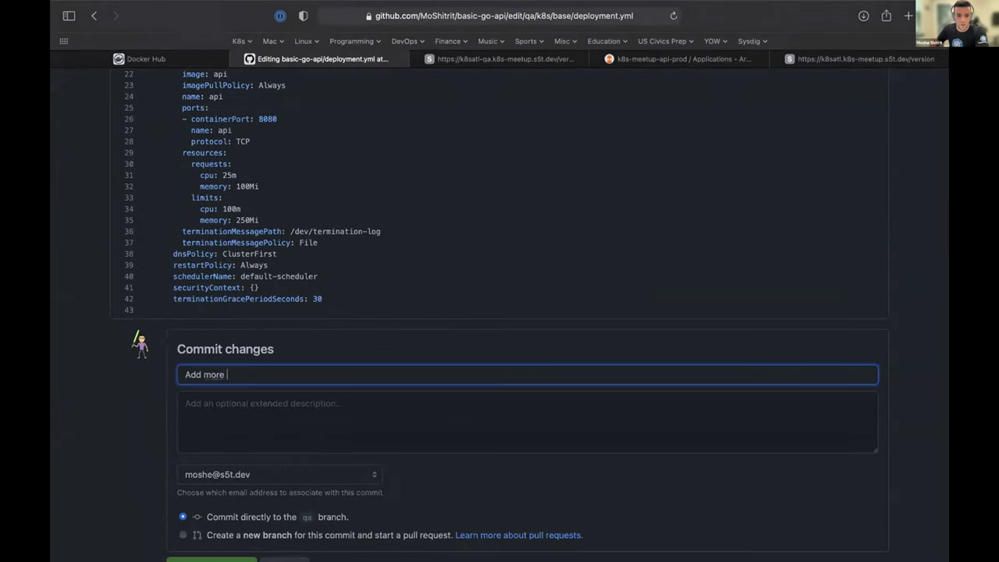
type("pods")
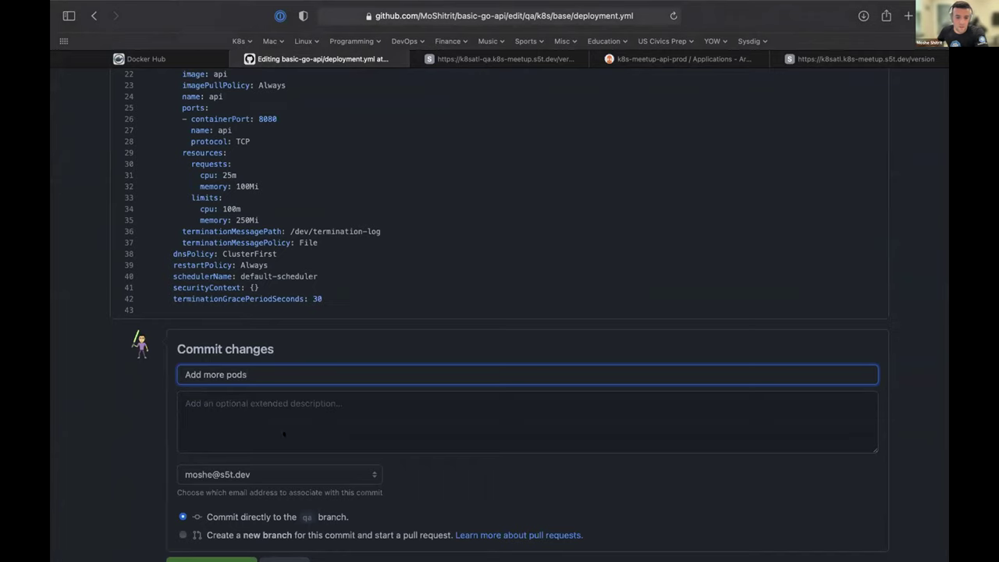
scroll(283, 488, "down", 2)
left_click(216, 487)
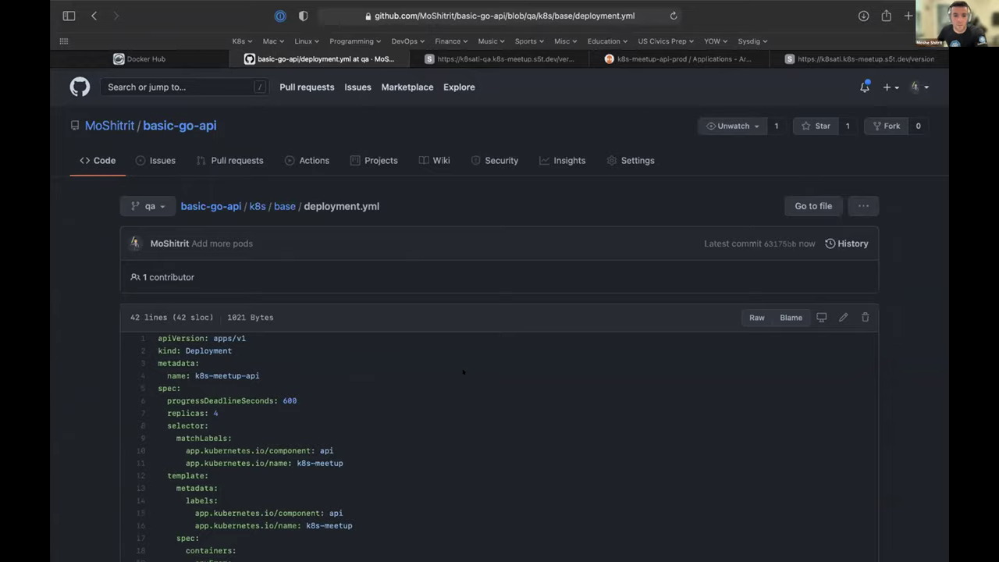
Query the qa deployments twice in the terminal to check the committed replica change, and return to GitHub in the browser.
key("super+Tab")
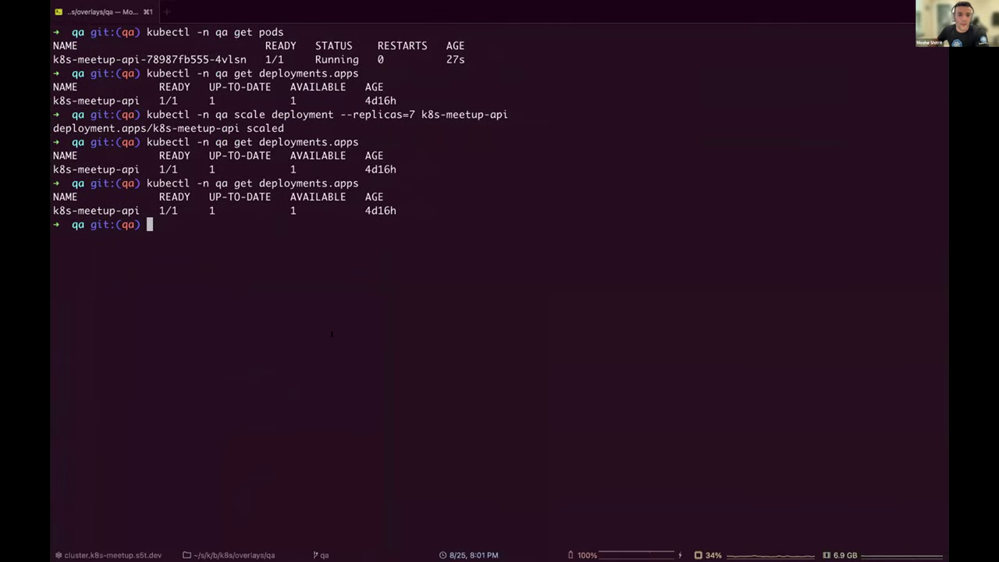
key("Up")
key("Return")
key("Up")
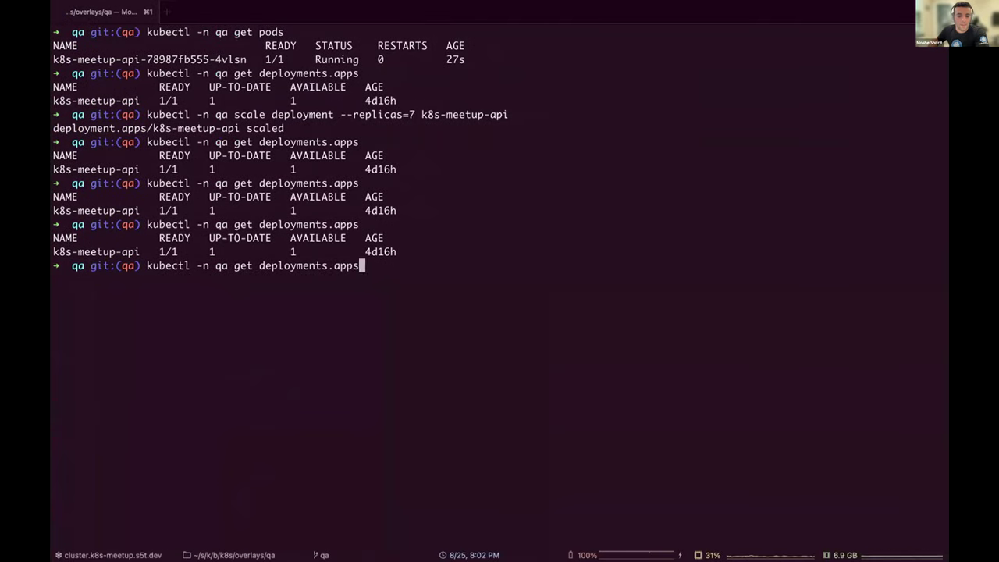
key("Return")
key("super+Tab")
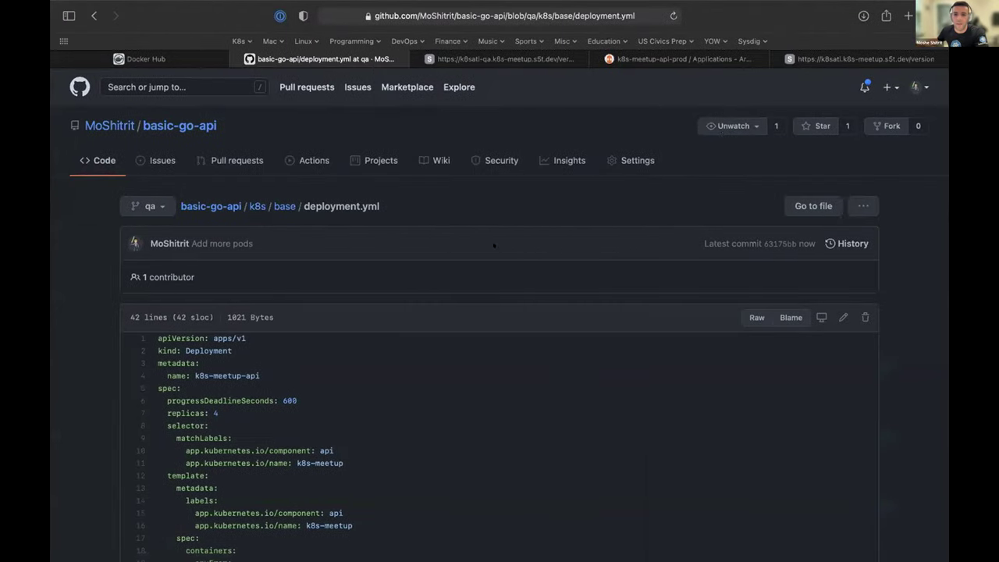
Switch to Argo CD, open the k8s-meetup-api-qa application, refresh it and inspect the deployment's pods in the resource tree.
left_click(686, 59)
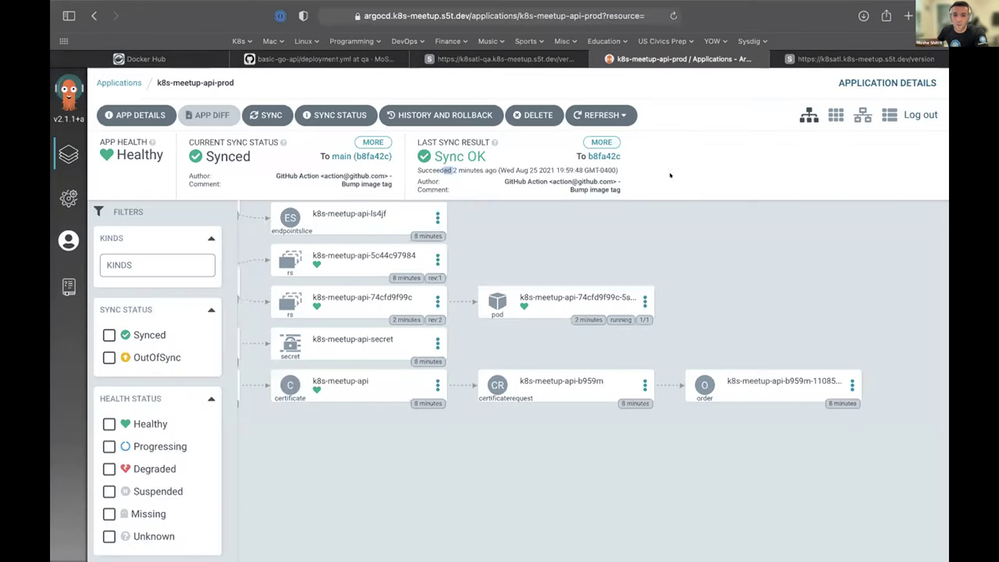
left_click(124, 76)
left_click(574, 187)
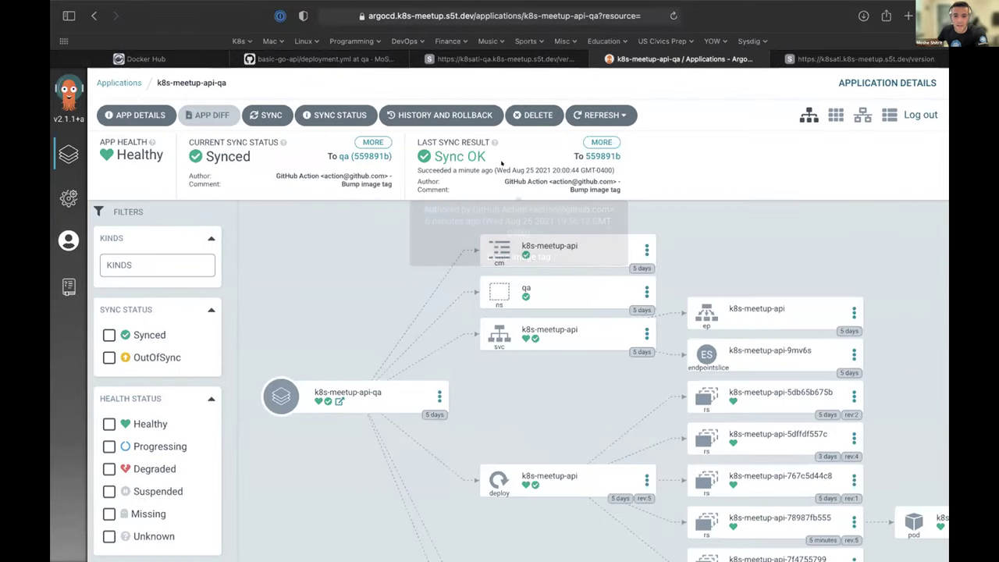
left_click(582, 115)
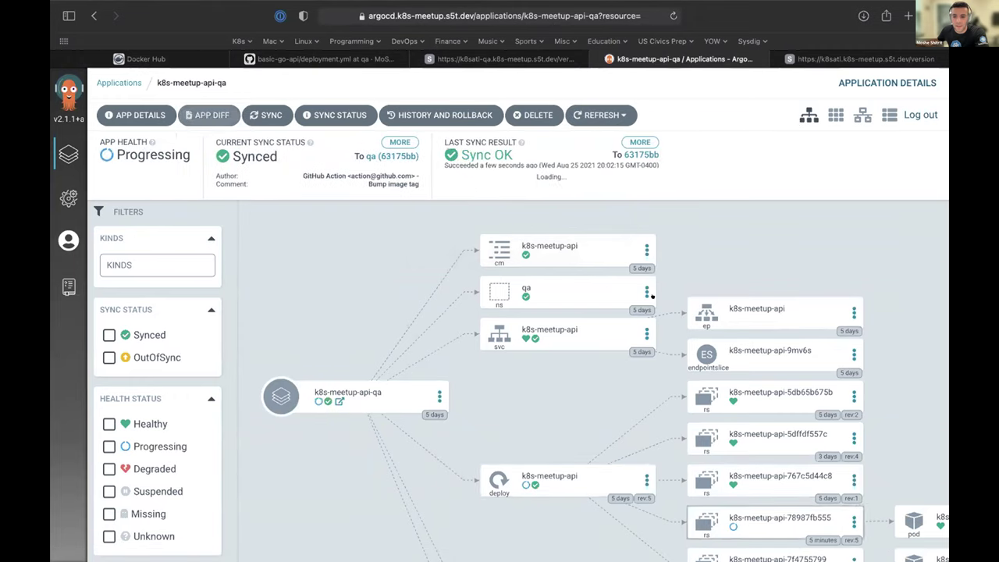
scroll(601, 367, "right", 10)
scroll(601, 367, "down", 4)
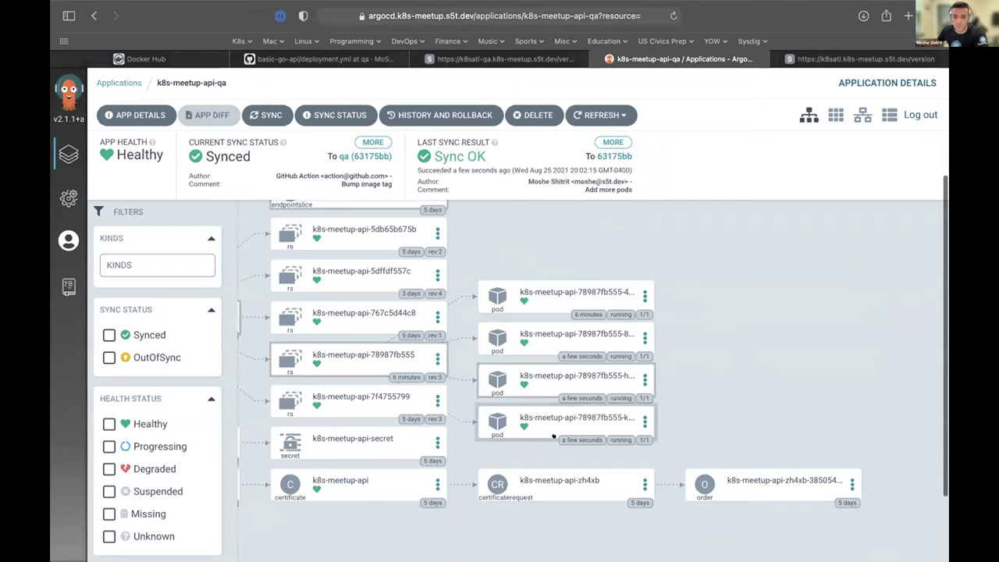
Query the qa deployments again in the terminal to check the replica count, and return to Argo CD in the browser.
key("ctrl+Right")
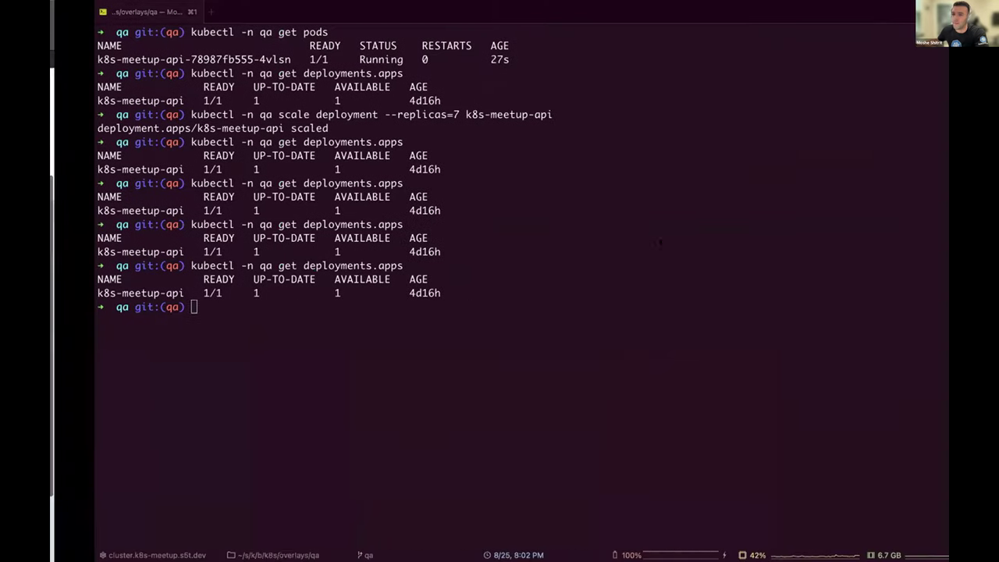
key("Up")
key("Return")
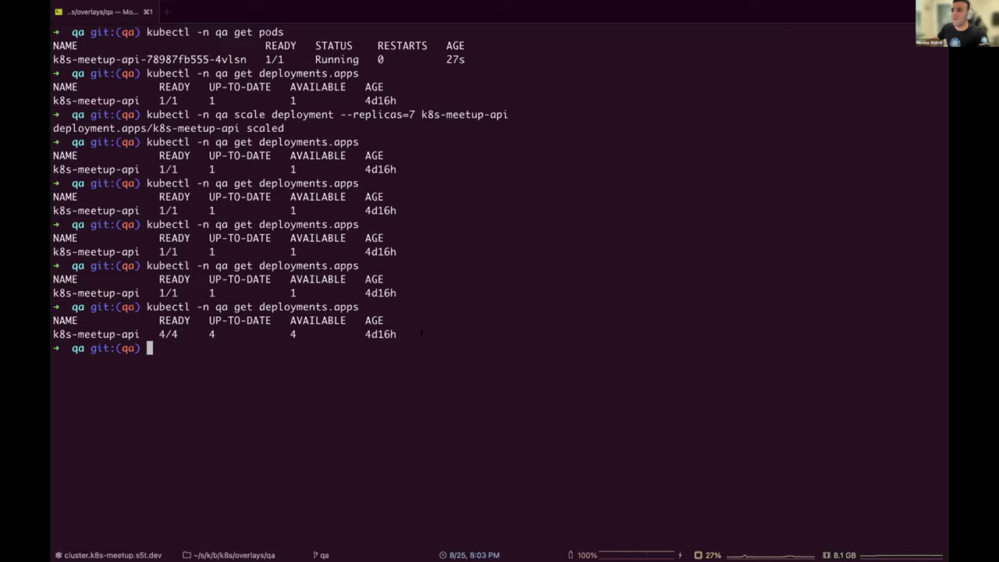
key("ctrl+Left")
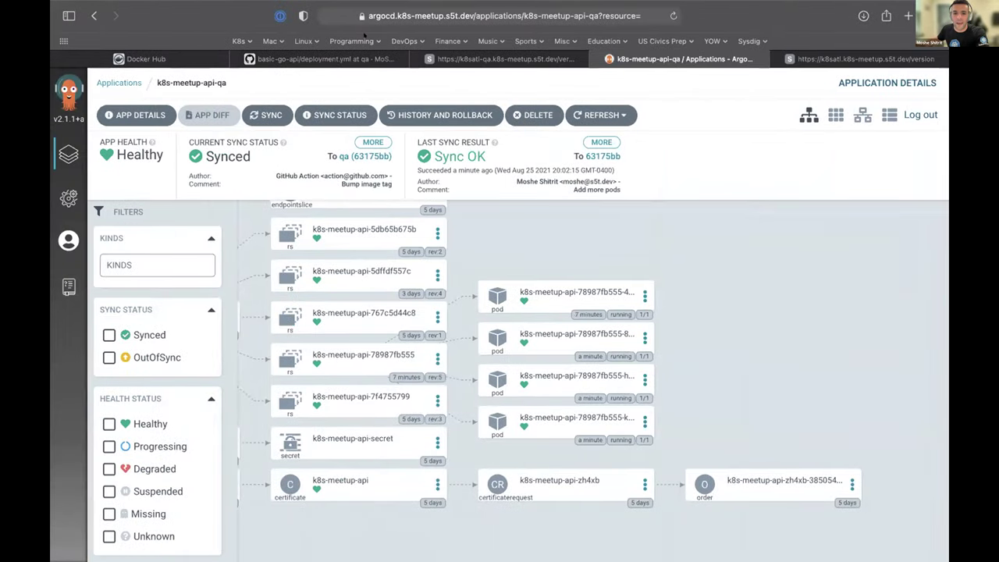